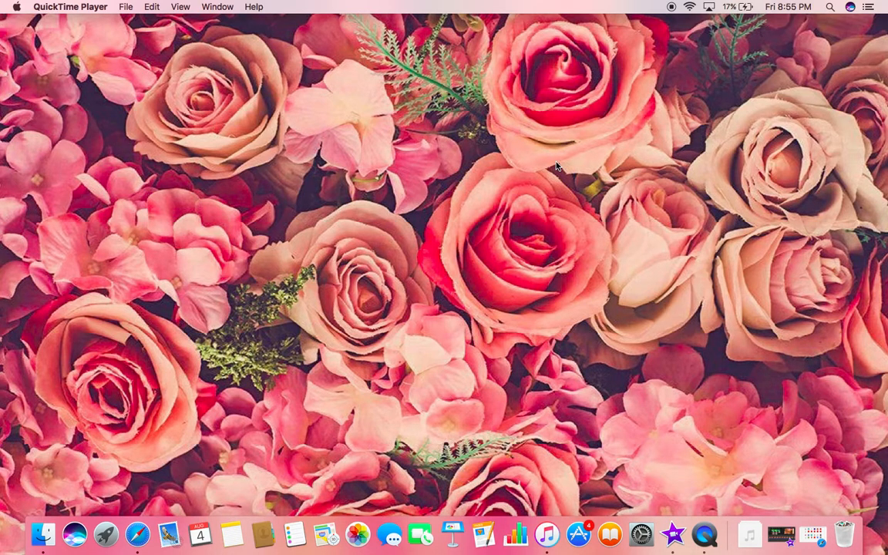
Open Keynote and create a new presentation using the wide version of the White theme.
click(453, 534)
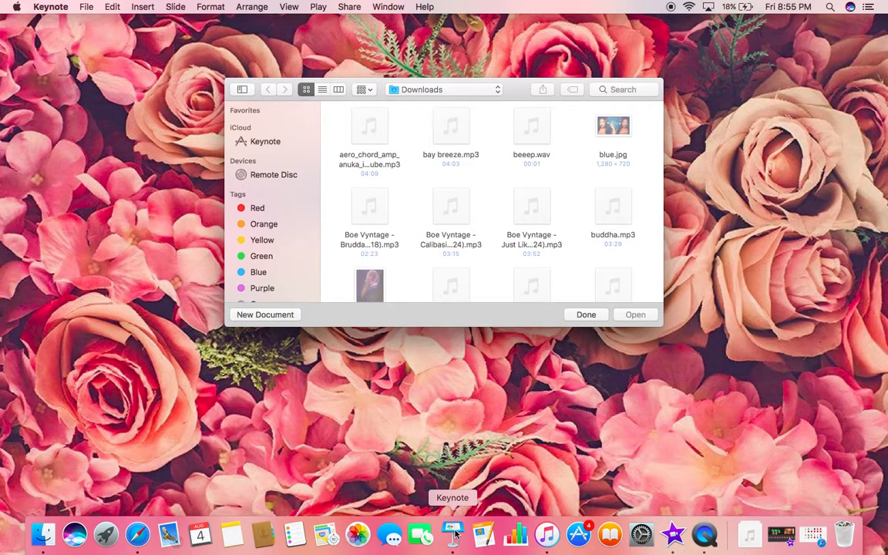
click(287, 314)
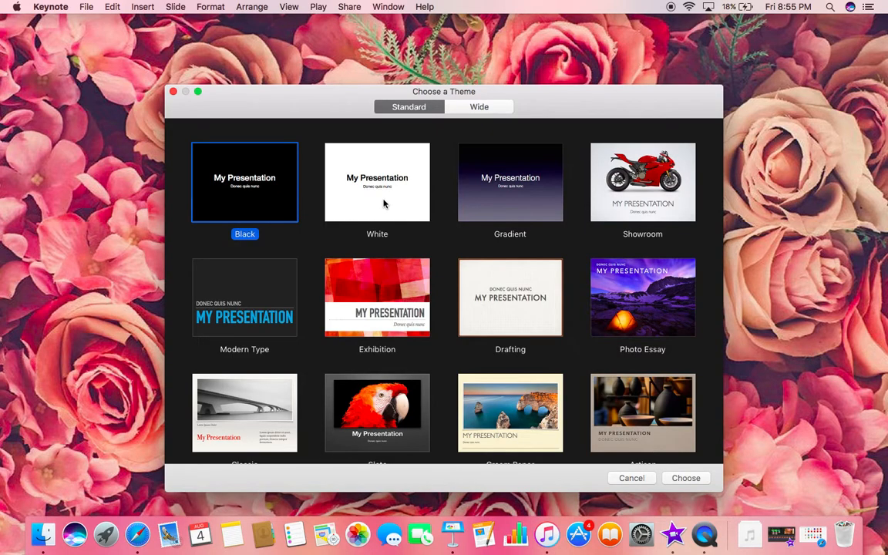
scroll(545, 262, down, 10)
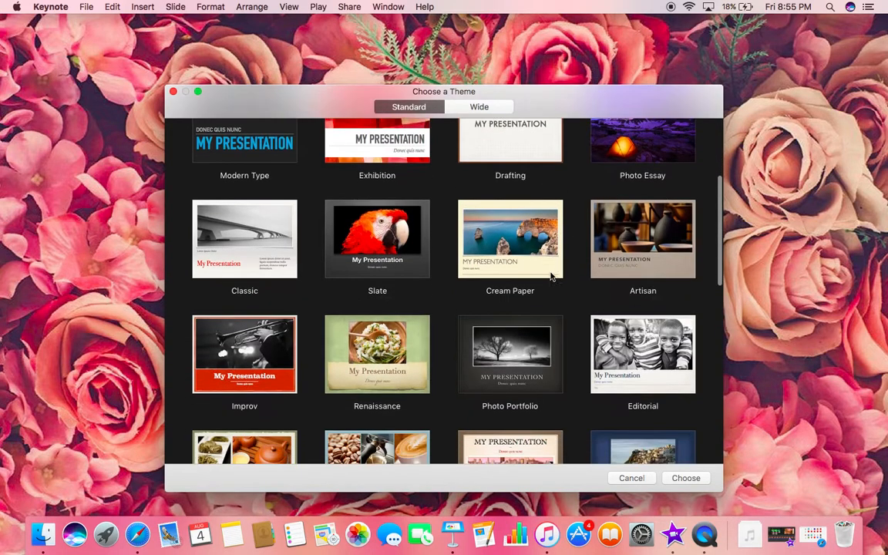
scroll(550, 275, down, 2)
scroll(551, 276, up, 15)
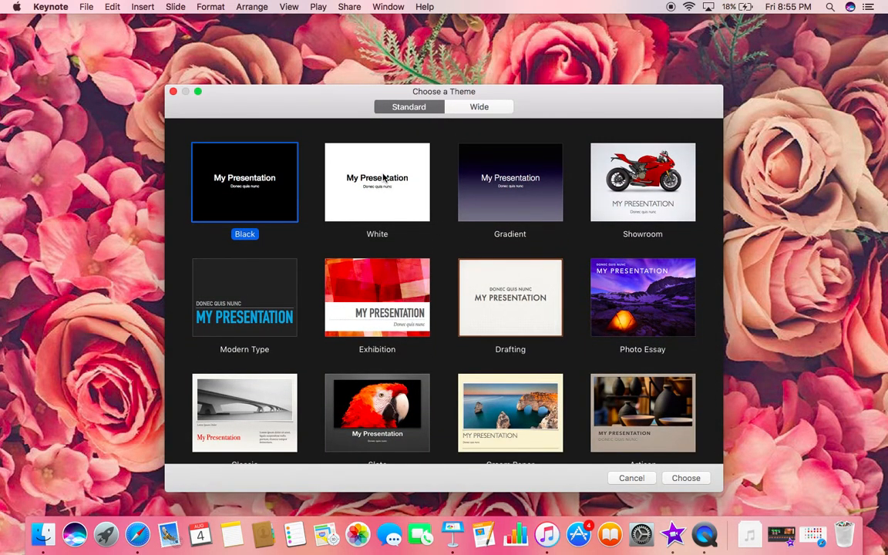
click(383, 177)
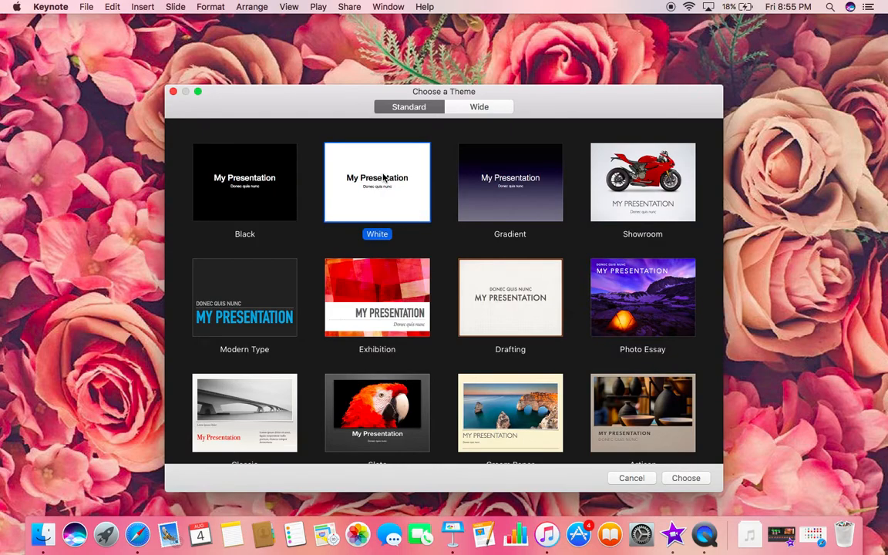
click(479, 107)
click(398, 157)
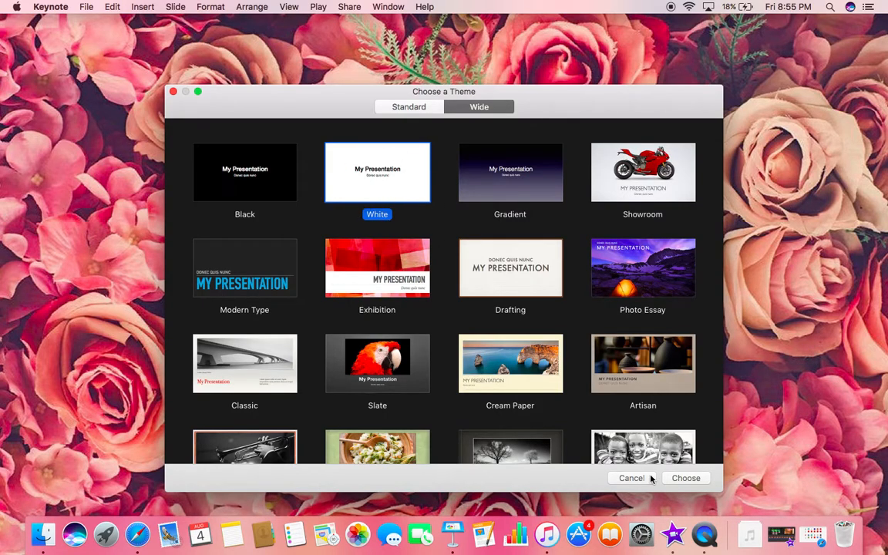
click(693, 482)
Delete the title and subtitle placeholders from the first slide to leave it blank.
scroll(551, 238, down, 3)
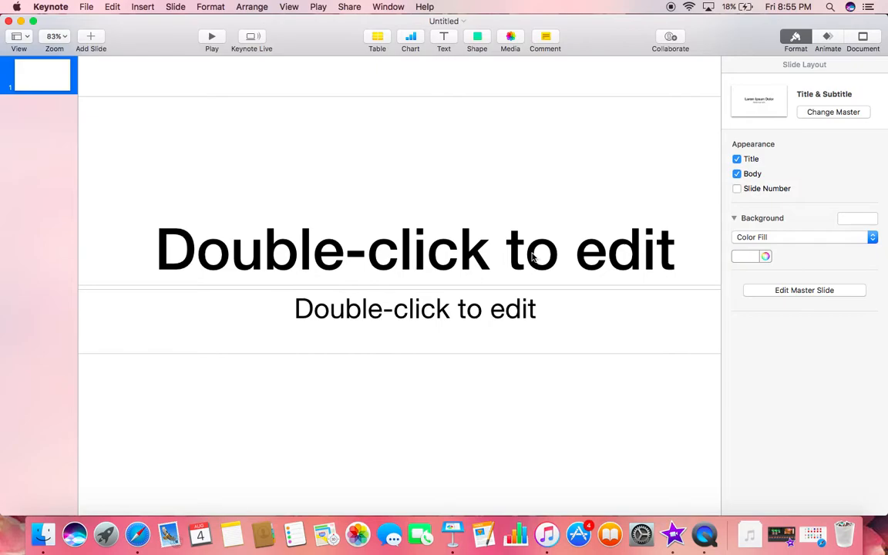
click(492, 174)
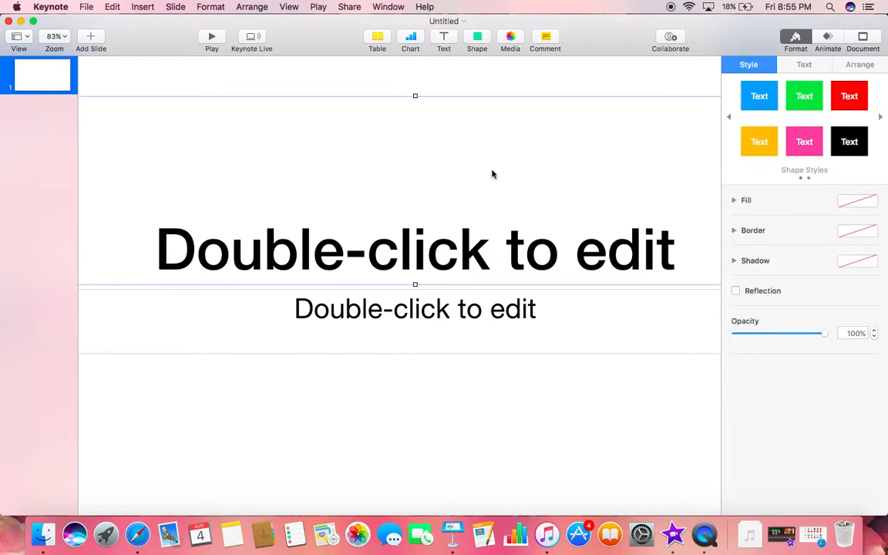
key(Delete)
click(556, 309)
key(Delete)
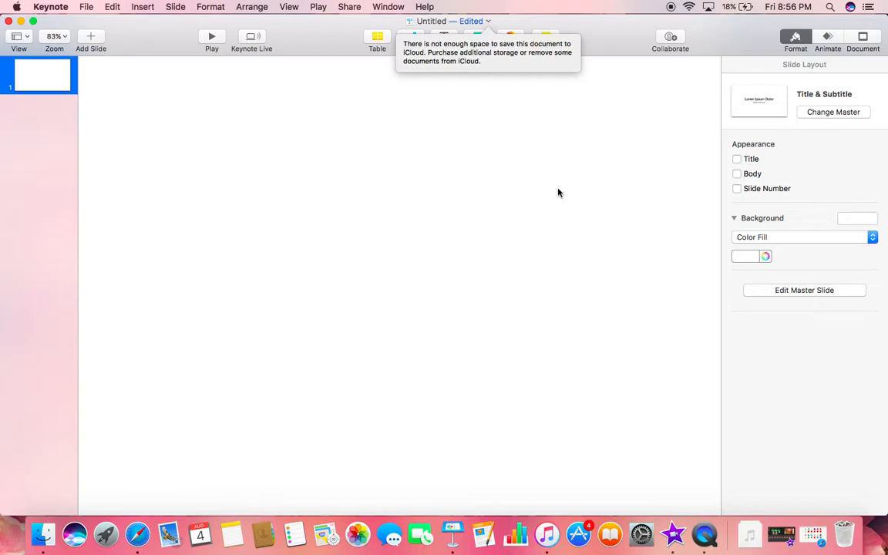
Switch to Safari and run a Google image search for "purple glitter background".
click(137, 533)
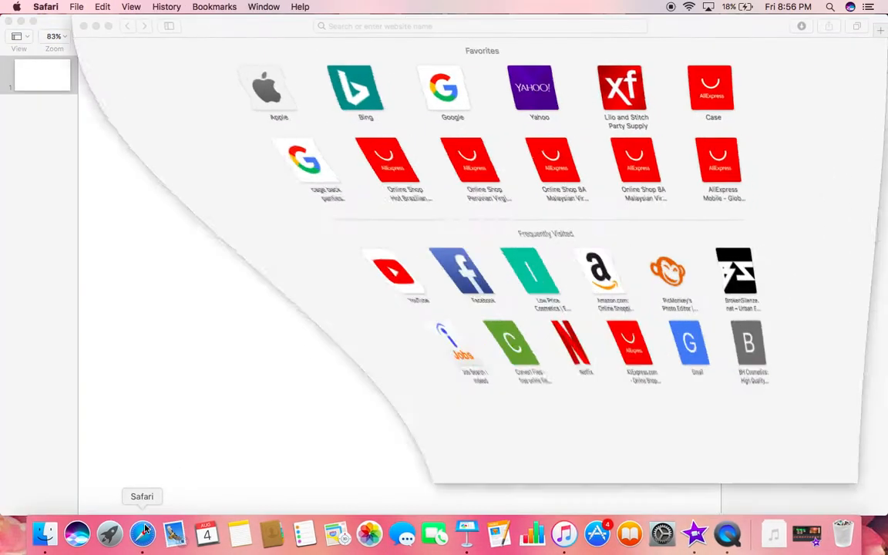
click(440, 92)
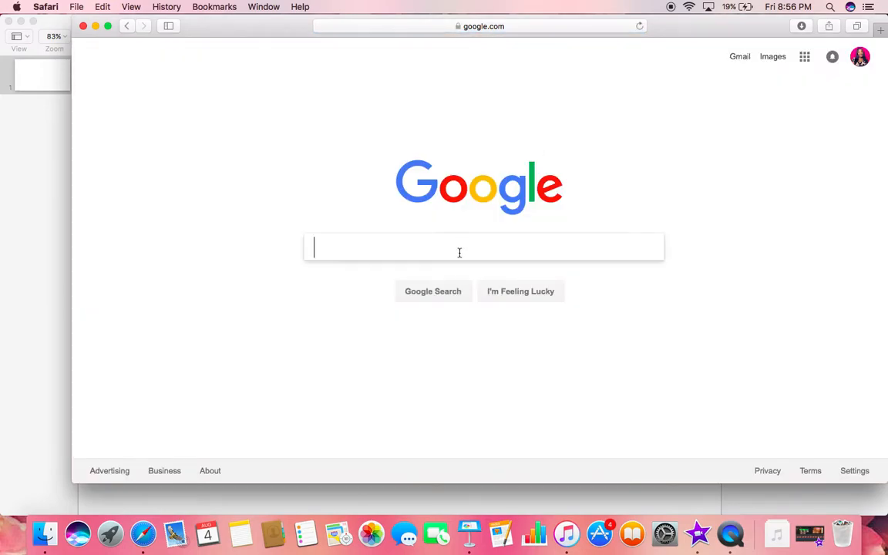
click(459, 251)
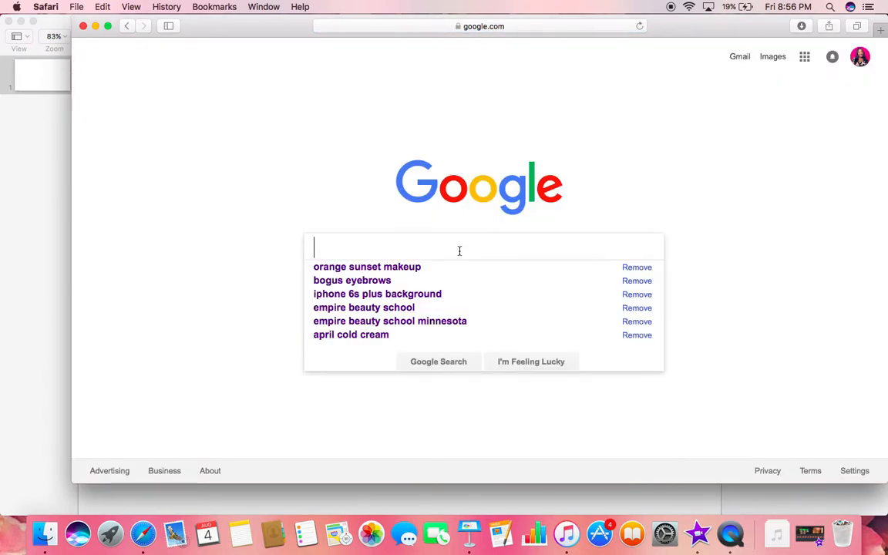
text(purple gl)
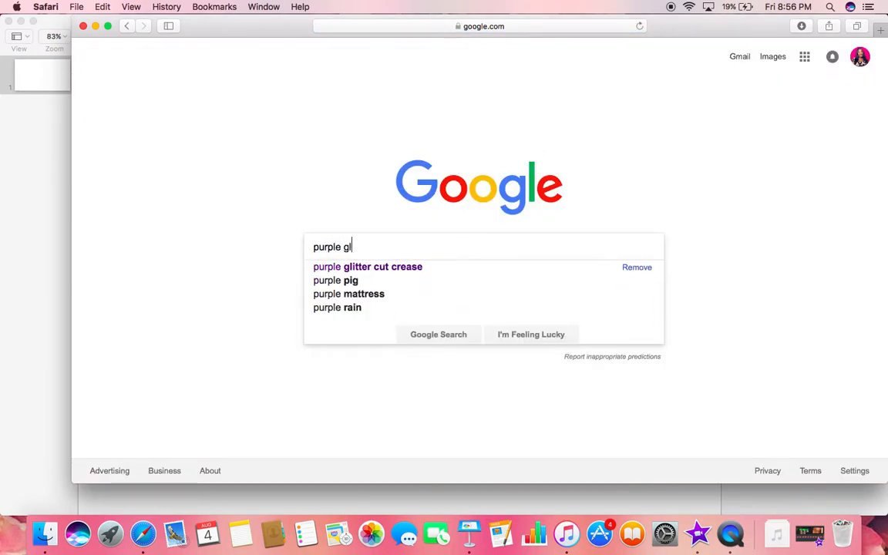
text(itter ba)
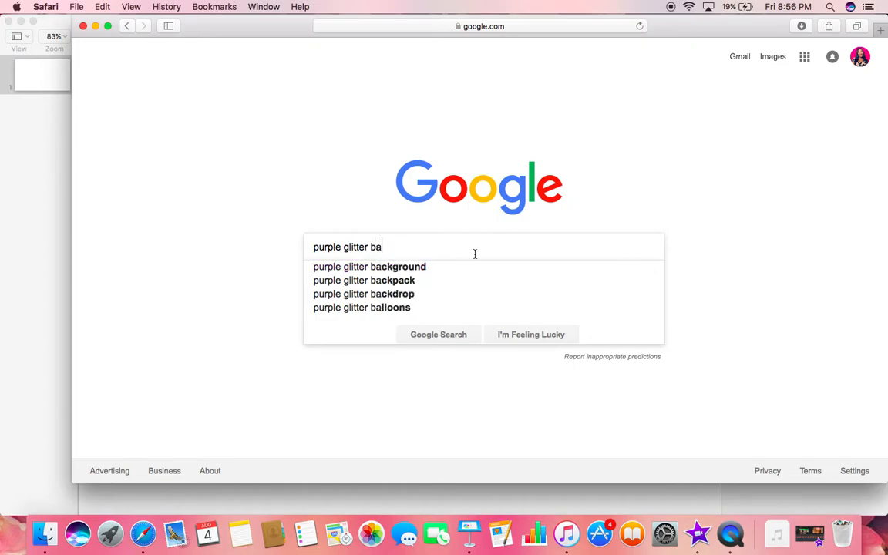
click(451, 266)
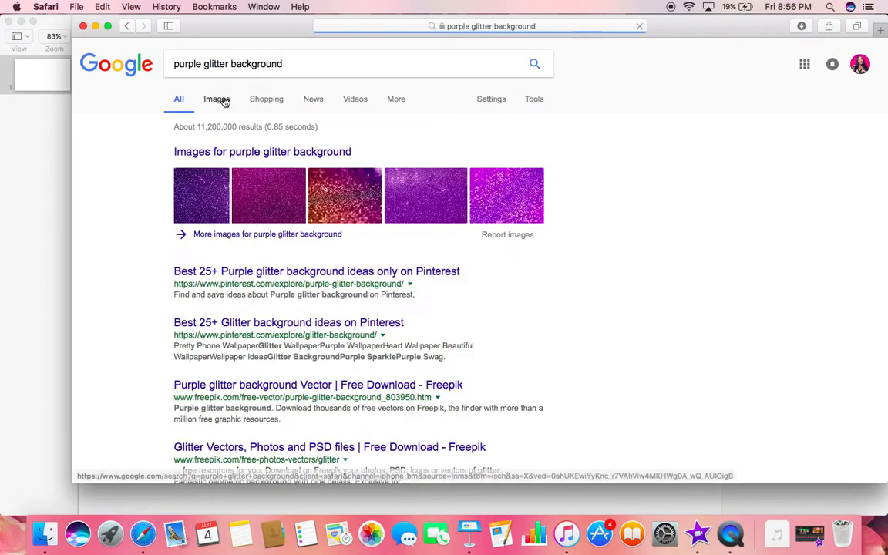
click(223, 100)
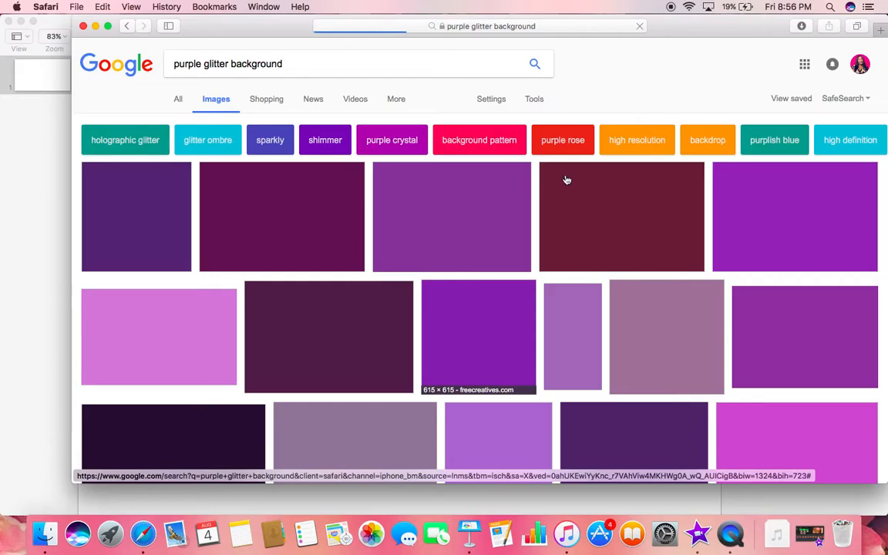
Pick the 1920 × 1280 magenta-purple glitter picture from the image results and save it to Downloads as "purple".
scroll(531, 223, down, 5)
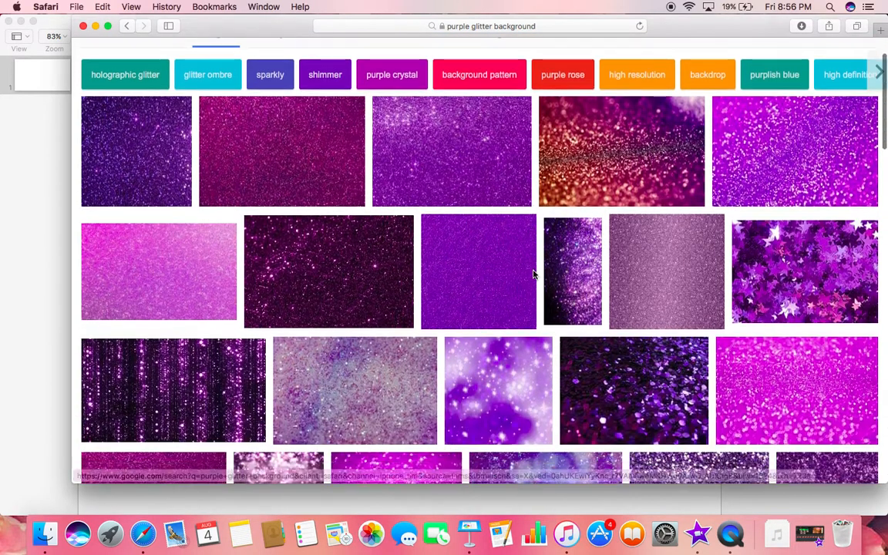
scroll(536, 268, down, 20)
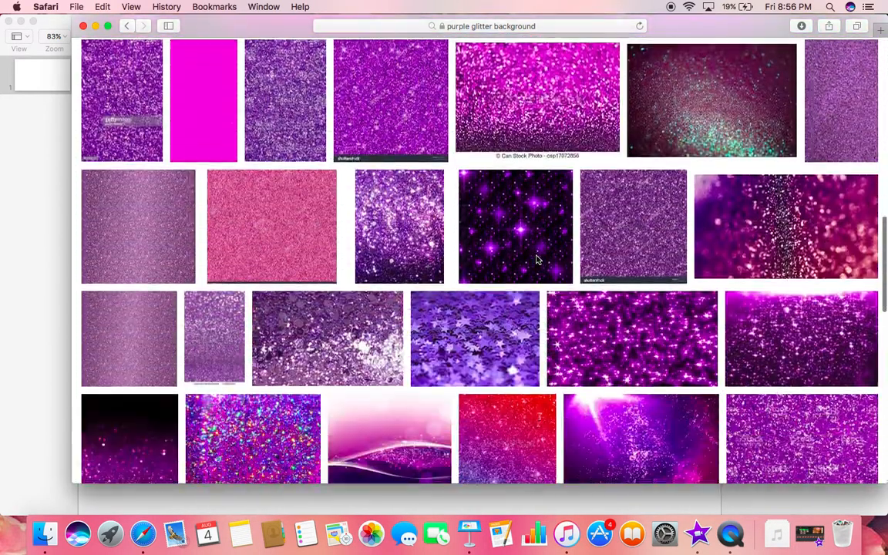
scroll(537, 259, up, 5)
scroll(537, 259, up, 20)
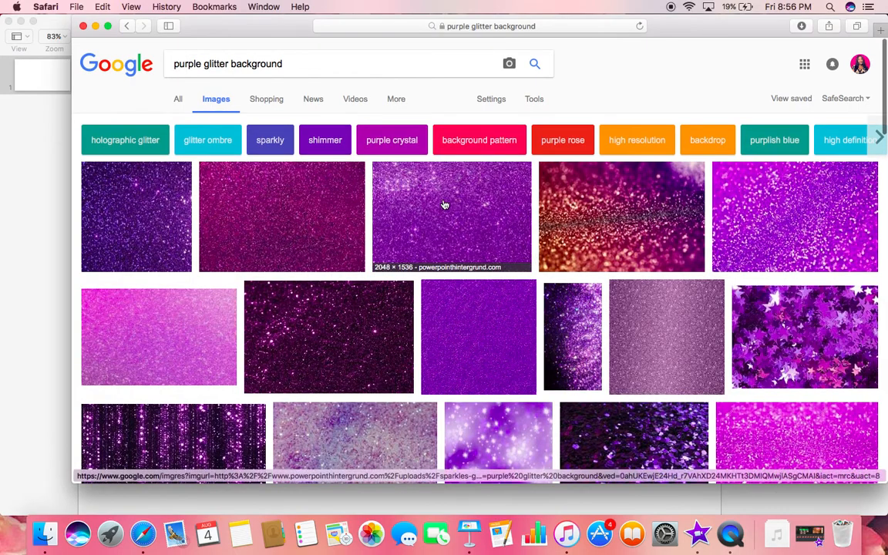
click(444, 205)
click(316, 110)
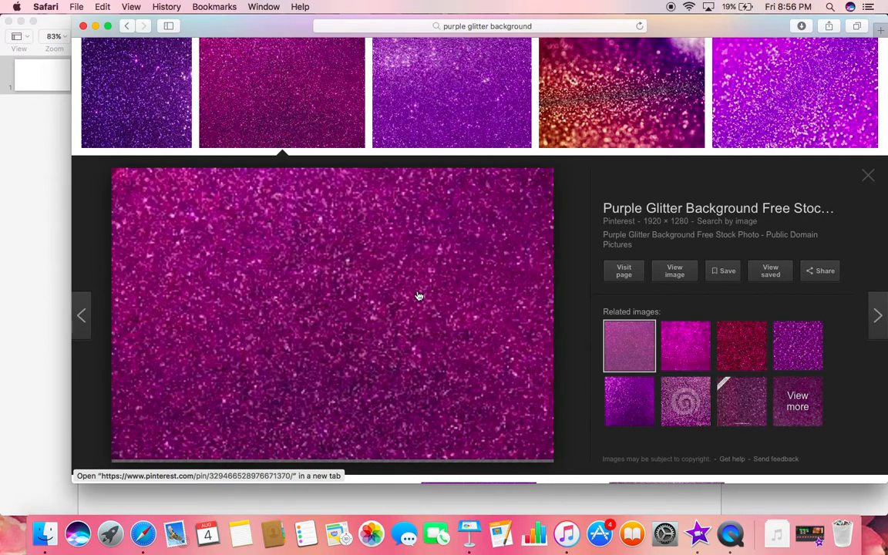
right_click(383, 275)
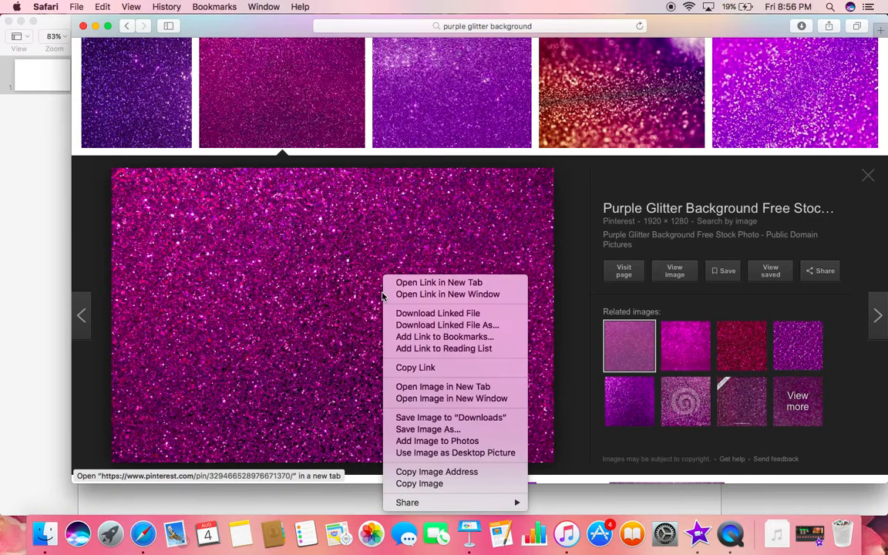
click(446, 429)
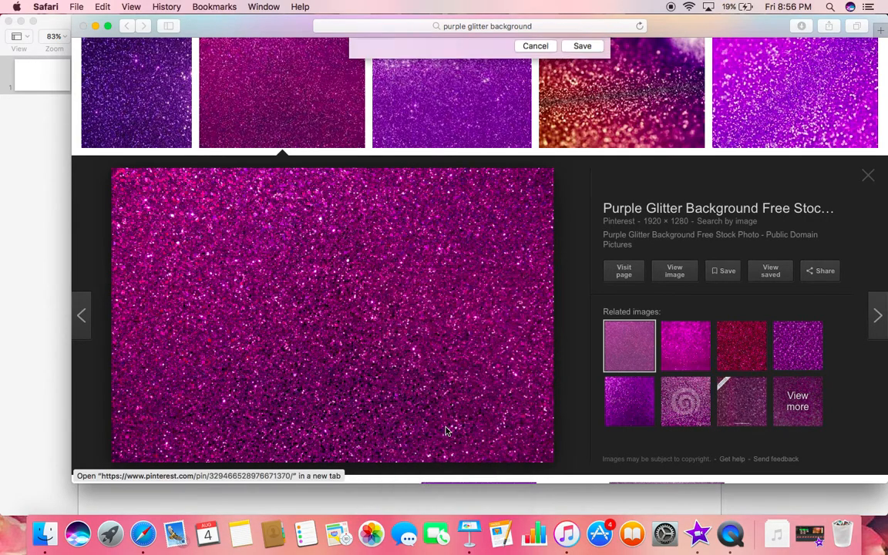
text(purple)
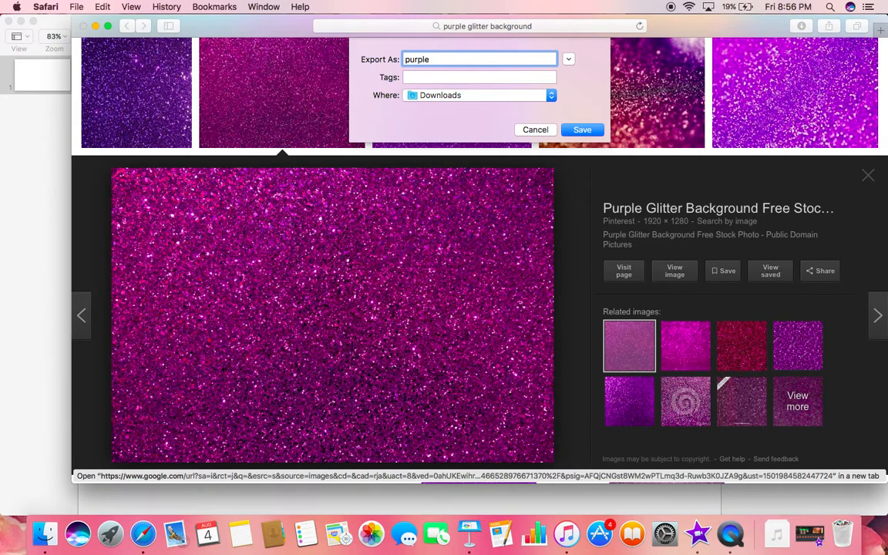
key(Return)
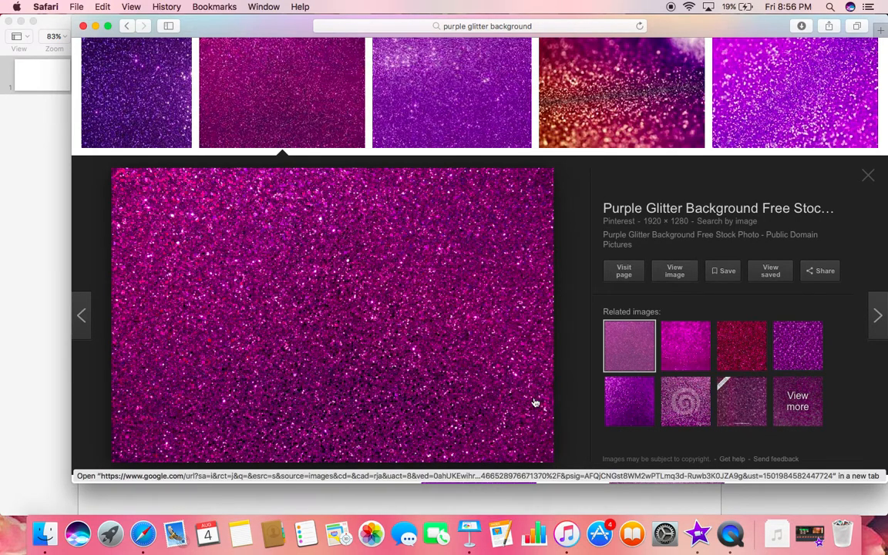
Switch back to Keynote and place the "purple" image from the Downloads folder on the blank slide.
click(468, 533)
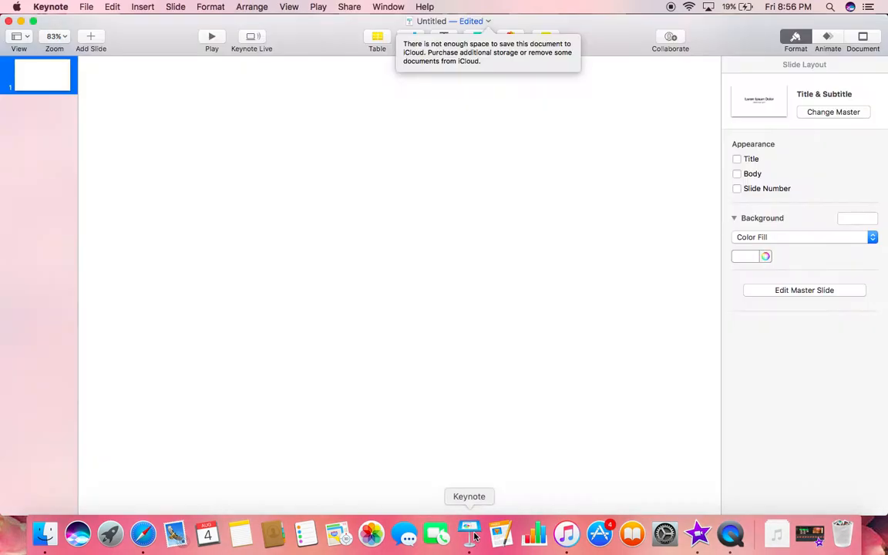
click(777, 533)
scroll(758, 393, down, 10)
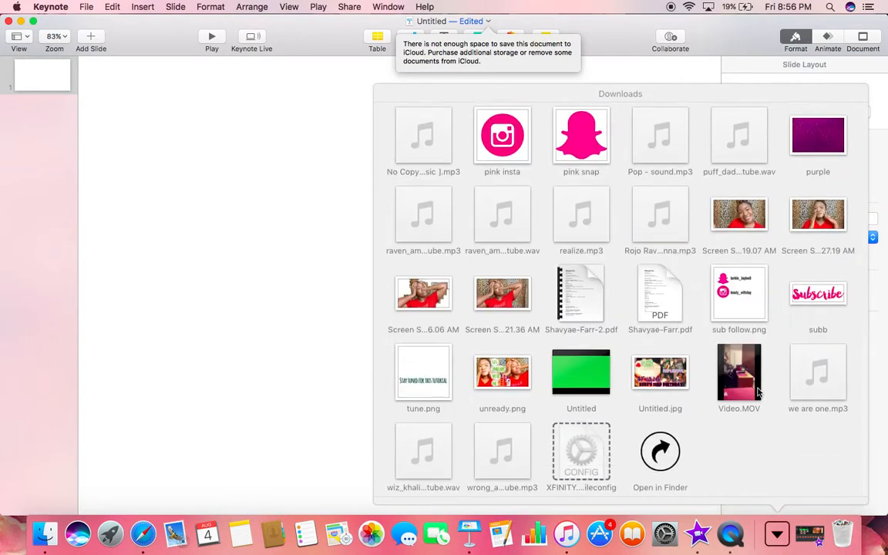
drag(817, 135, 297, 238)
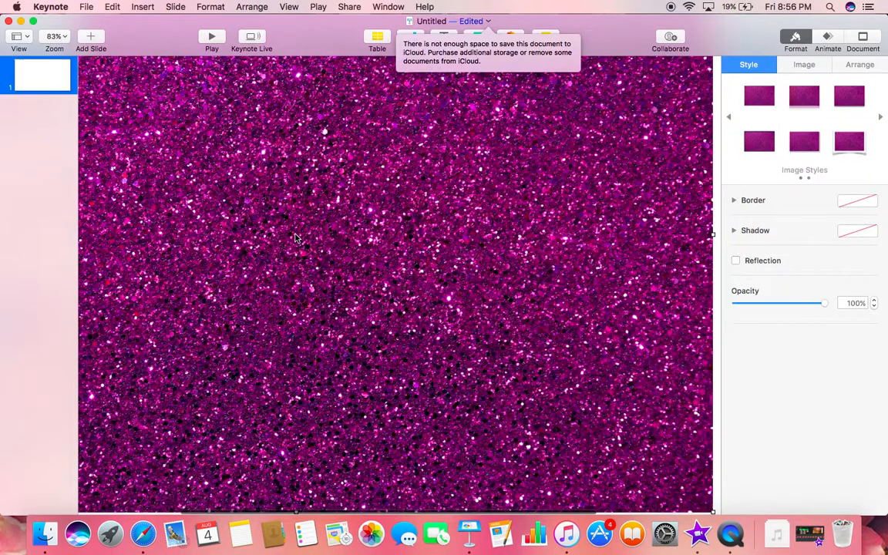
Enlarge the glitter image and reposition it so that it covers the whole slide.
scroll(407, 228, down, 5)
click(408, 228)
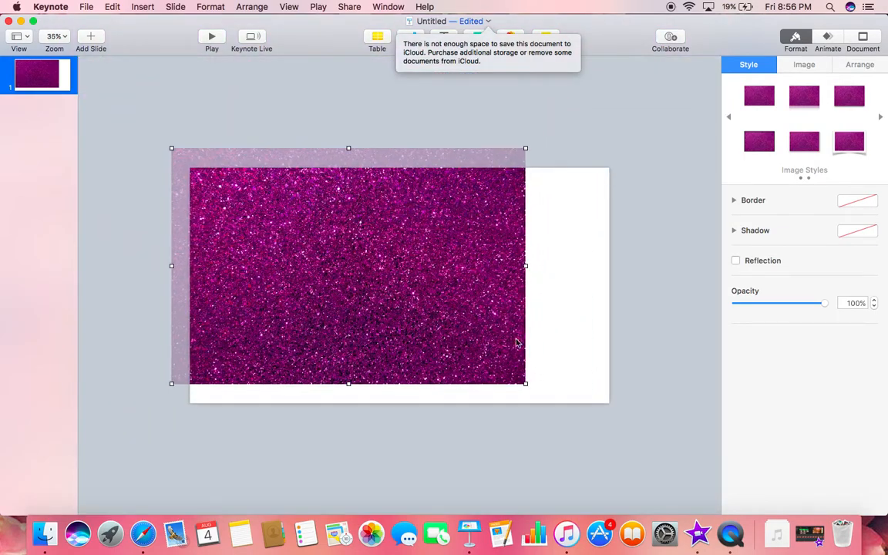
drag(525, 384, 637, 423)
drag(508, 346, 508, 342)
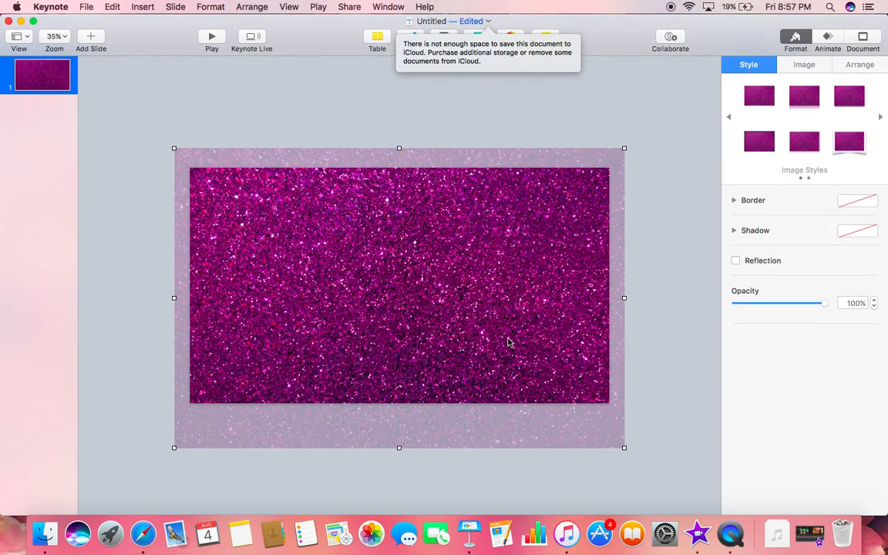
click(440, 135)
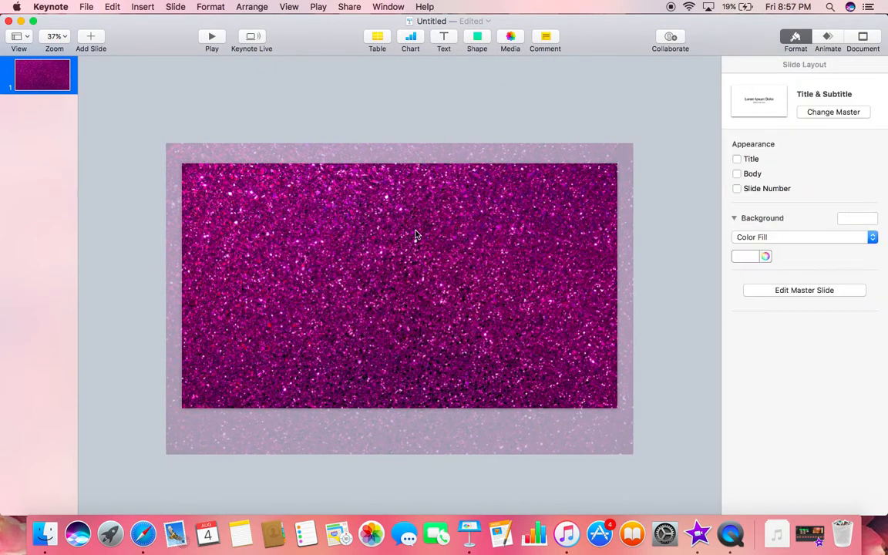
scroll(416, 234, up, 5)
scroll(418, 225, down, 3)
scroll(419, 225, up, 2)
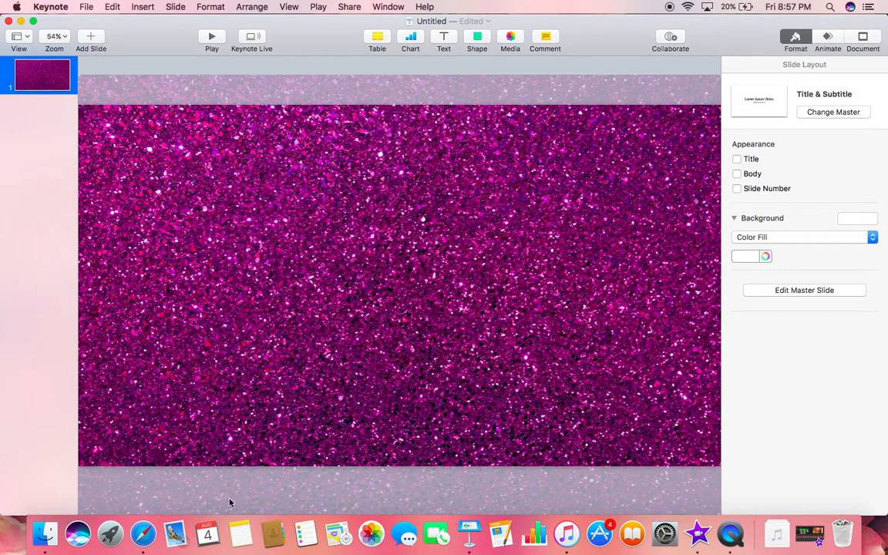
Switch to Safari, replace the image search query with "transparent iphone" and look through the pictures.
click(143, 533)
scroll(498, 270, down, 1)
click(366, 63)
key(BackSpace)
key(BackSpace)
key(BackSpace)
key(BackSpace)
key(BackSpace)
key(BackSpace)
key(BackSpace)
key(BackSpace)
key(BackSpace)
key(BackSpace)
key(BackSpace)
key(BackSpace)
key(BackSpace)
key(BackSpace)
key(BackSpace)
key(BackSpace)
key(BackSpace)
key(BackSpace)
key(BackSpace)
key(BackSpace)
key(BackSpace)
key(BackSpace)
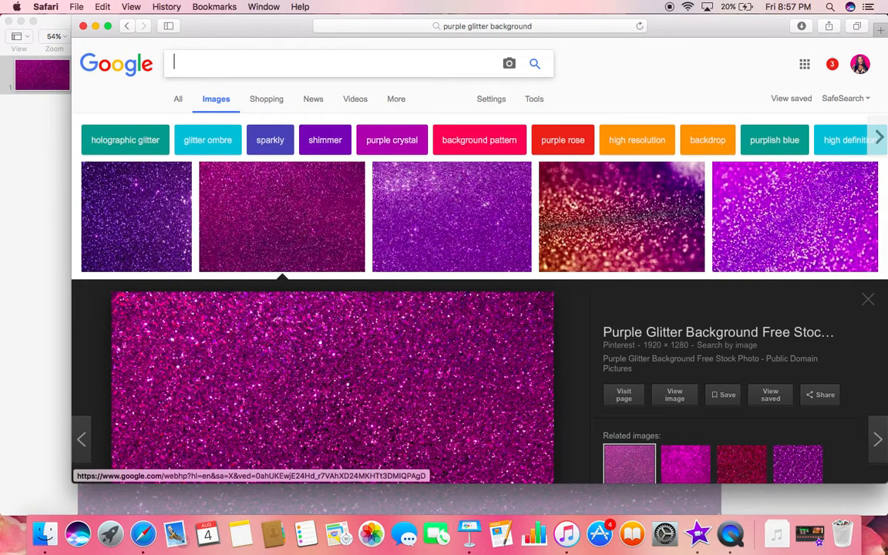
text(transparent iphone)
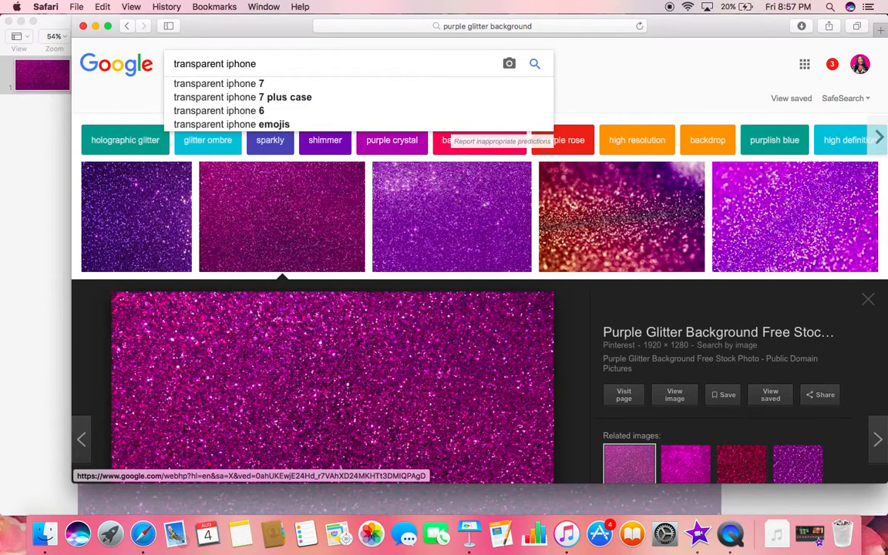
key(Return)
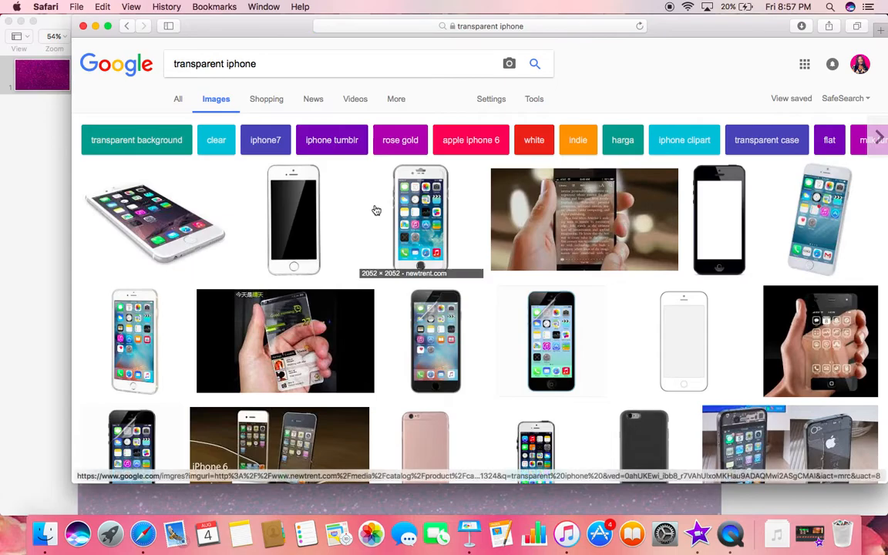
scroll(542, 319, down, 10)
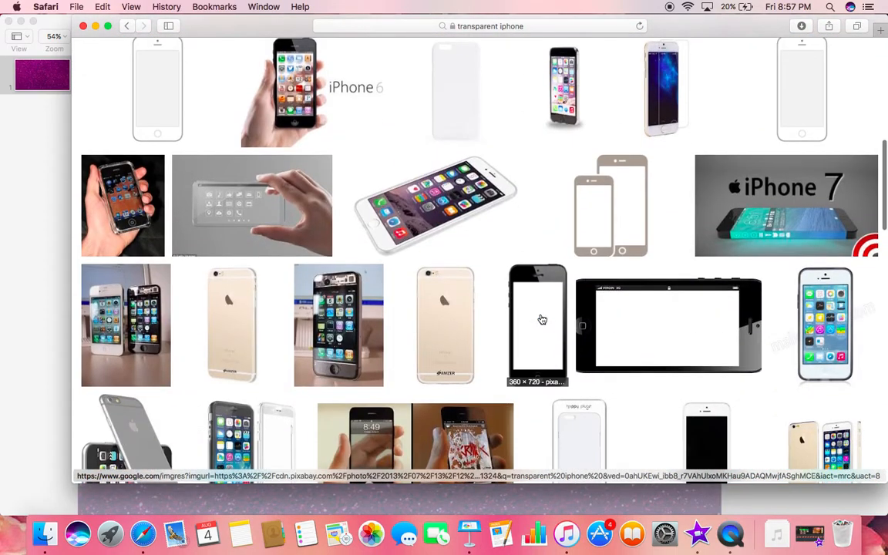
Preview the transparent iPhone 6 wireframe picture and look through the rest of the iPhone image results.
click(786, 106)
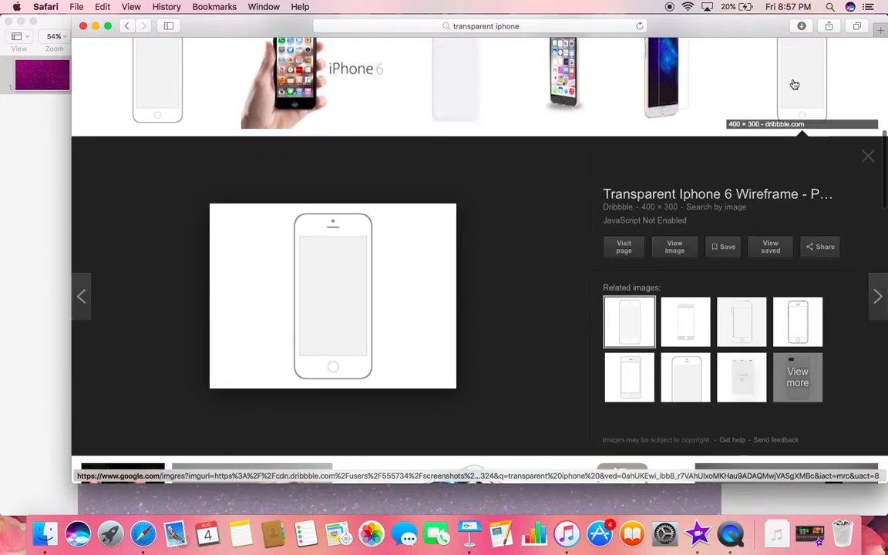
click(786, 89)
scroll(634, 436, down, 6)
scroll(636, 437, down, 3)
scroll(635, 436, up, 15)
scroll(636, 437, down, 3)
scroll(636, 437, up, 6)
Change the image search query to "transparent computer screen".
click(274, 62)
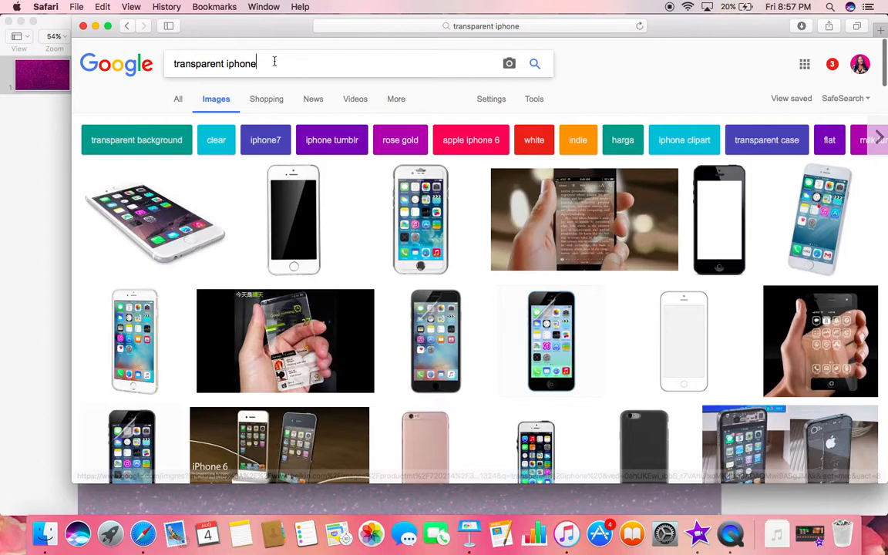
key(BackSpace)
key(BackSpace)
key(BackSpace)
key(BackSpace)
key(BackSpace)
key(BackSpace)
text(computer s)
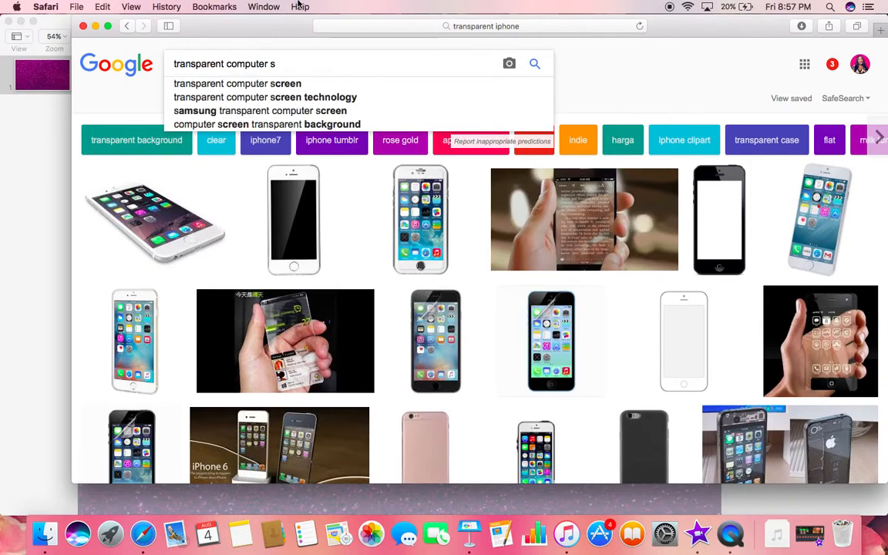
click(312, 85)
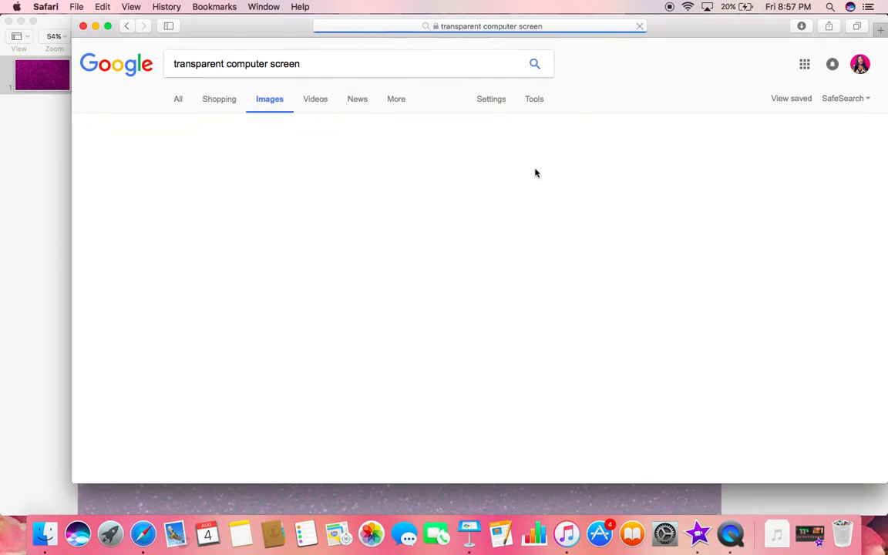
Pick the 1122 × 904 transparent iMac picture from the results and save it to Downloads as "Apple-Mac-Computer-Screen-PNG".
scroll(137, 156, down, 5)
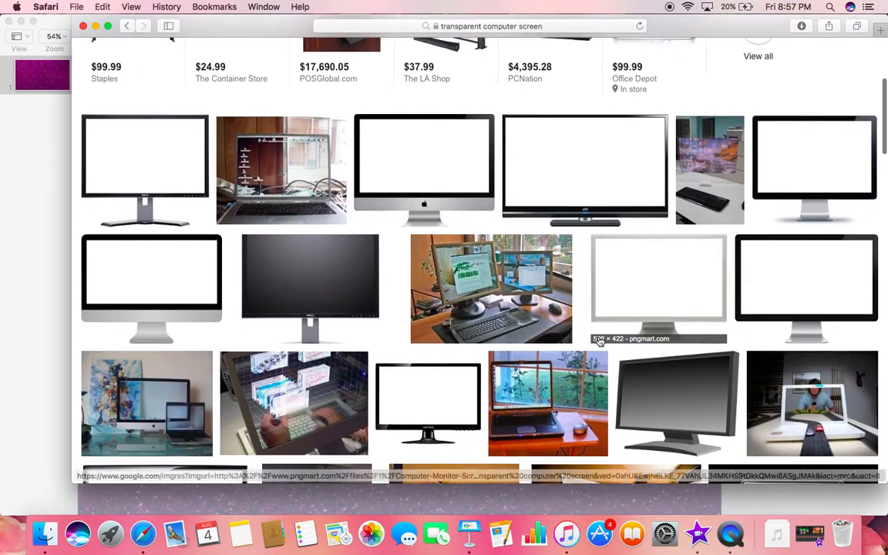
click(137, 156)
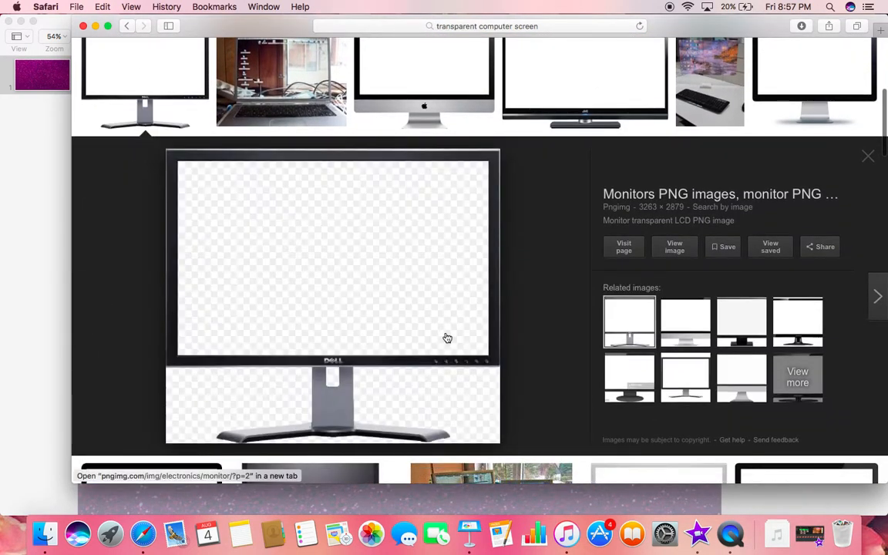
click(429, 100)
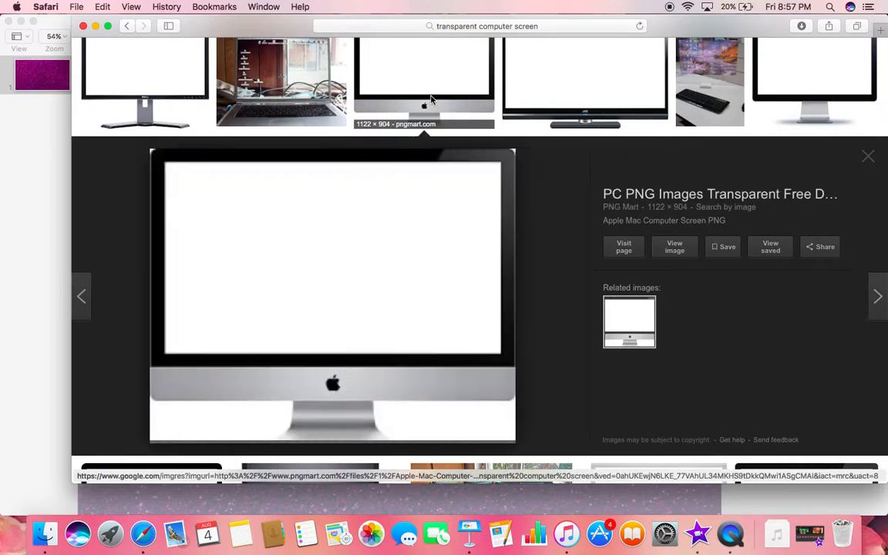
right_click(376, 256)
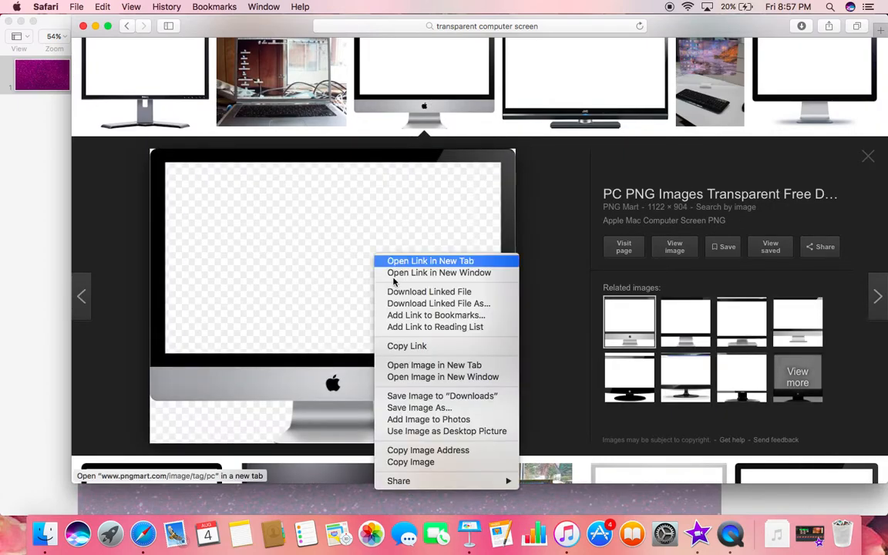
click(452, 407)
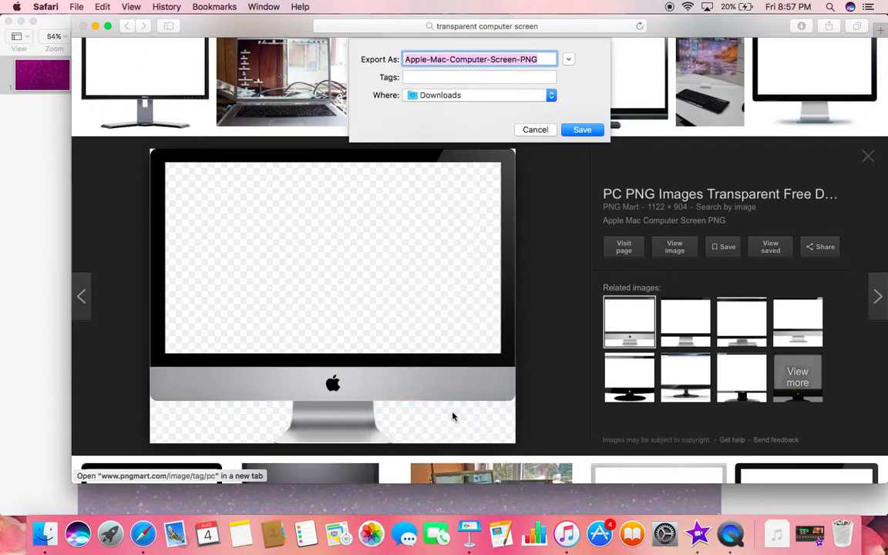
click(583, 130)
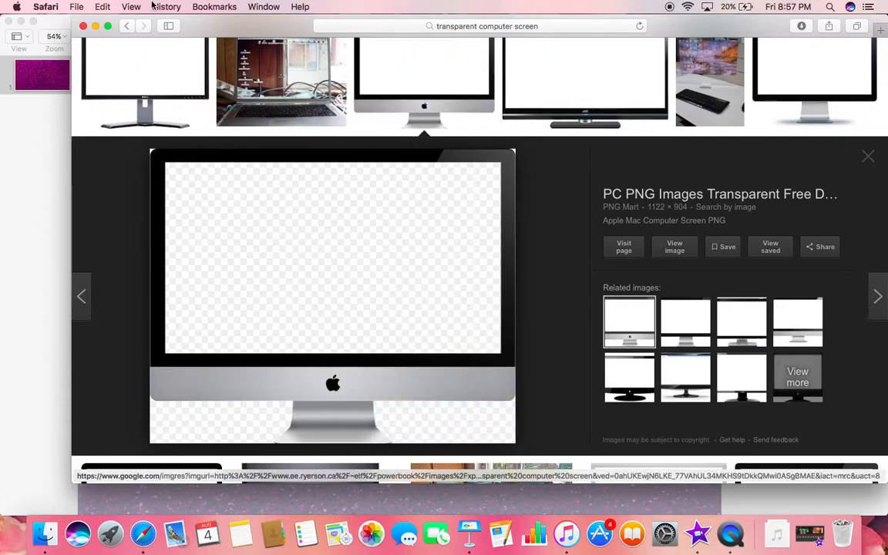
Switch back to Keynote and place the iMac image from the Downloads folder on the glitter slide.
click(96, 27)
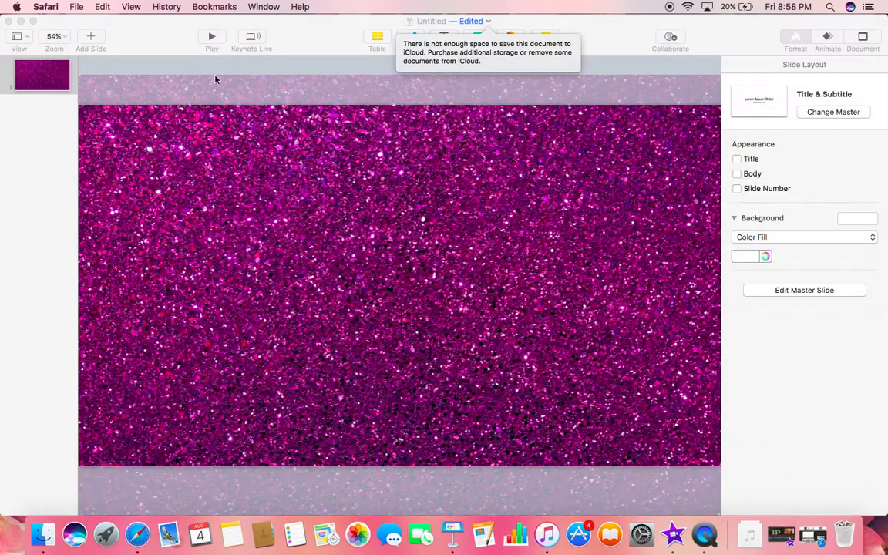
click(749, 533)
drag(493, 140, 322, 231)
mouse_move(356, 259)
mouse_down()
mouse_move(372, 271)
mouse_move(371, 298)
mouse_move(371, 253)
mouse_move(365, 264)
mouse_up()
Move the iMac picture to the slide's lower edge and enlarge it to about half the slide's width.
click(279, 310)
drag(311, 310, 316, 355)
drag(465, 416, 350, 290)
drag(268, 286, 469, 421)
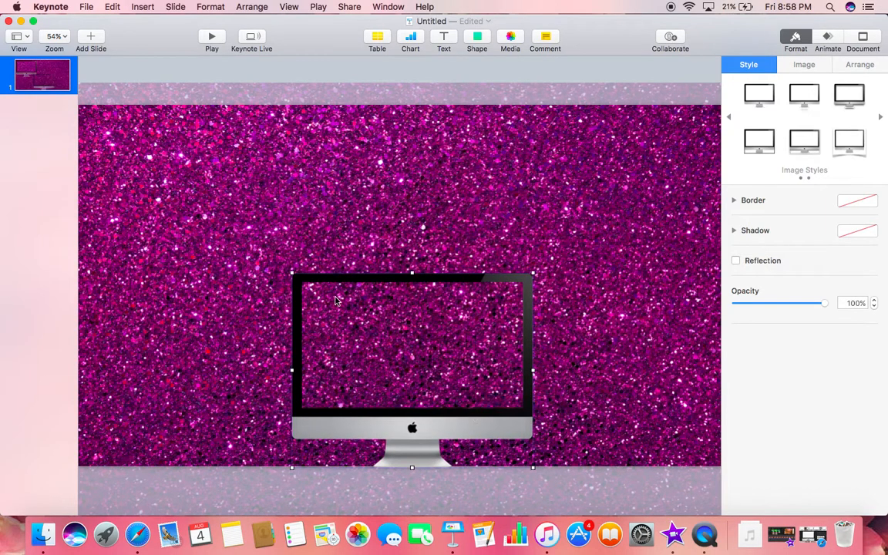
drag(292, 274, 180, 145)
drag(532, 175, 505, 195)
mouse_move(393, 298)
mouse_down()
mouse_move(428, 301)
mouse_move(380, 295)
mouse_up()
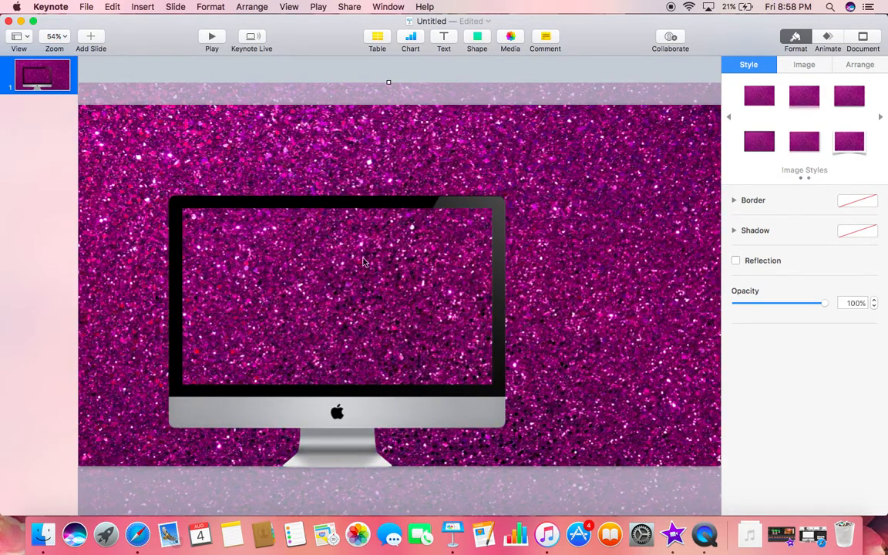
Centre the iMac picture horizontally at x 456 pt, y 269 pt, with its stand on the slide's lower edge.
drag(354, 169, 353, 169)
click(353, 204)
drag(353, 204, 414, 205)
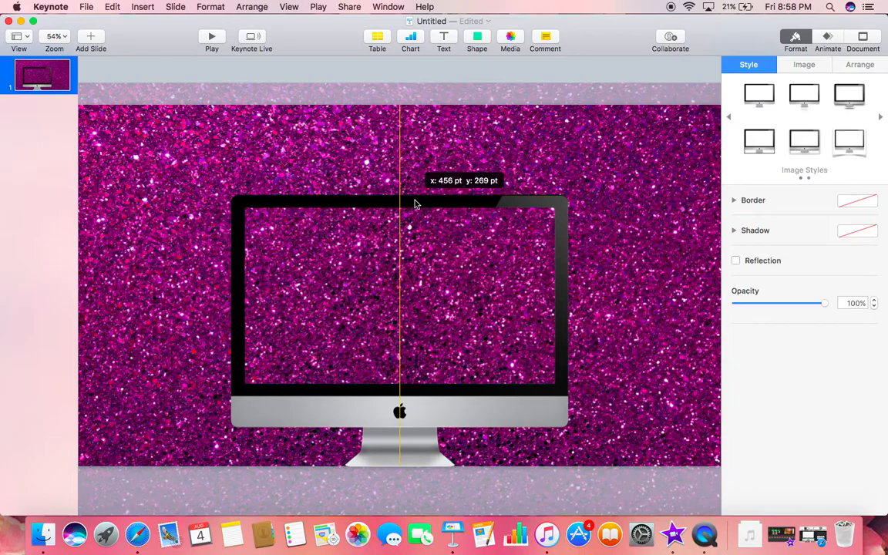
drag(414, 204, 412, 156)
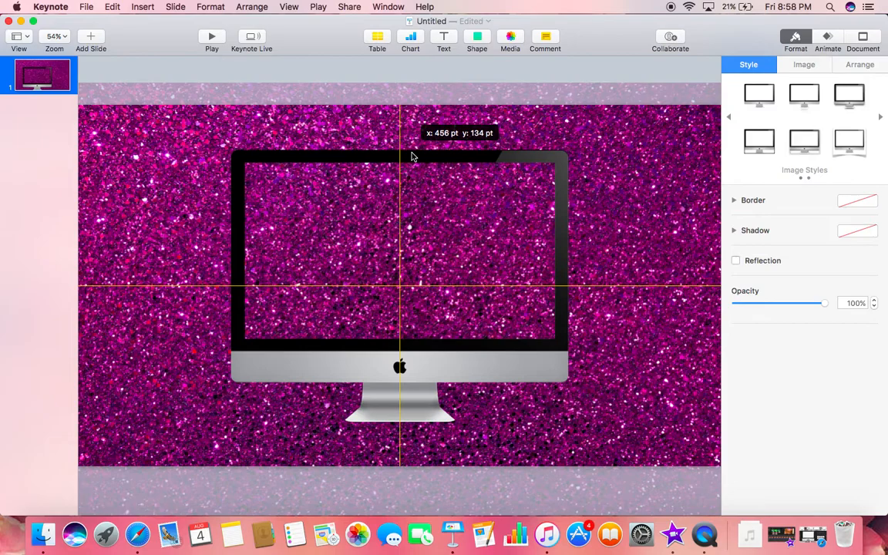
drag(412, 156, 414, 204)
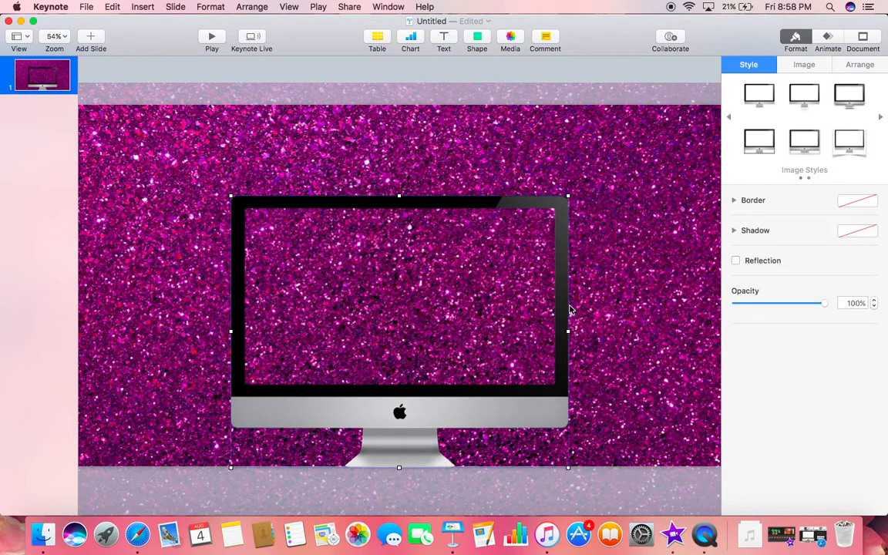
click(343, 74)
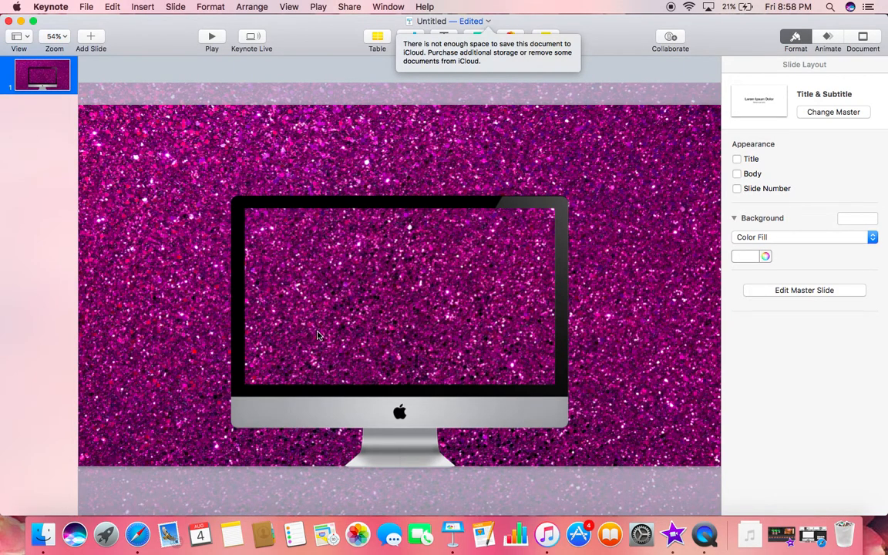
Insert a basic square shape and stretch it to cover the iMac's transparent screen area.
click(475, 35)
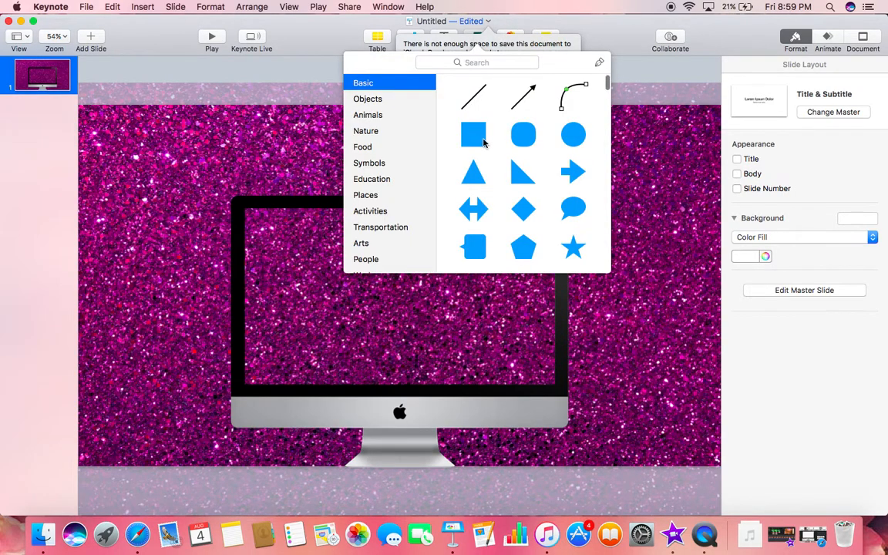
click(474, 136)
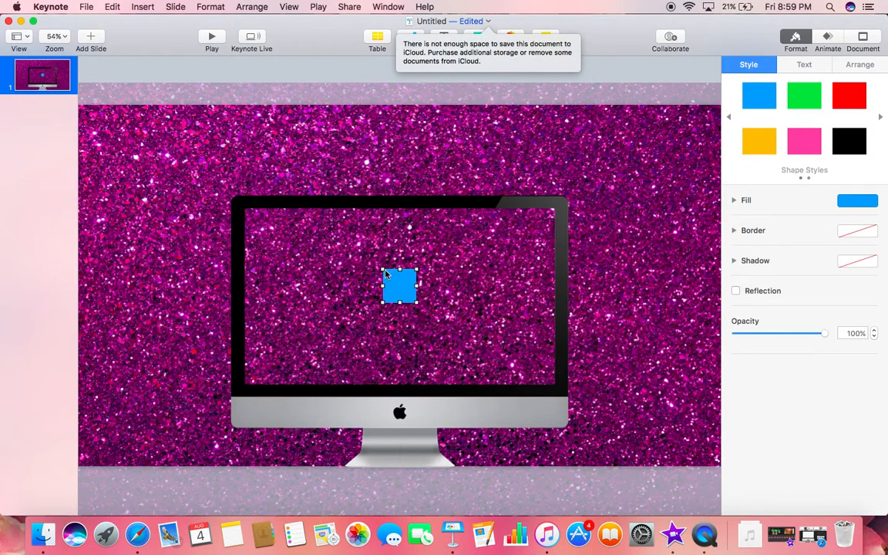
drag(385, 274, 242, 208)
drag(416, 302, 555, 384)
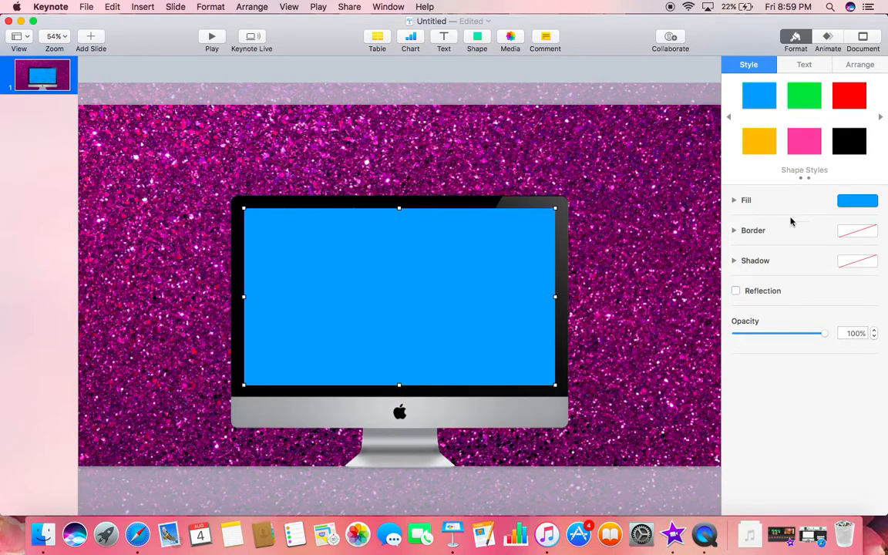
Change the fill of the rectangle over the iMac's screen to white.
click(852, 201)
click(745, 315)
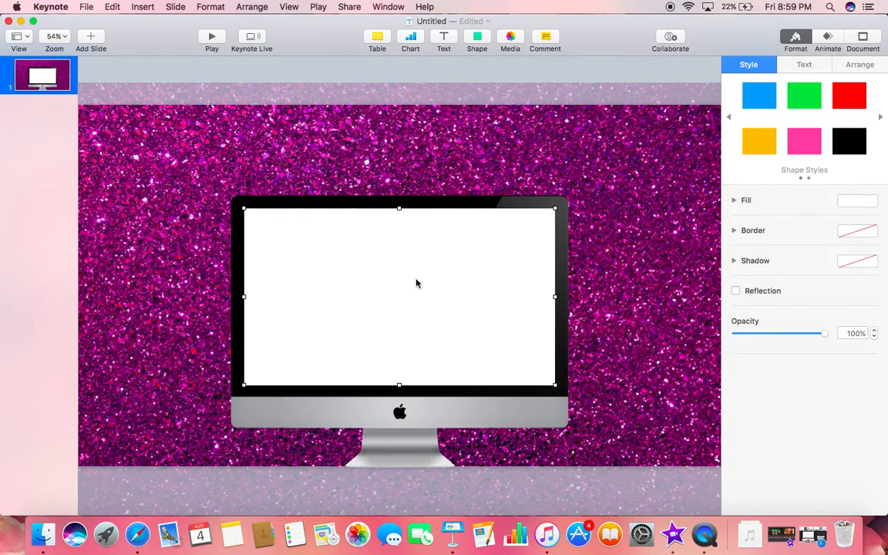
click(366, 62)
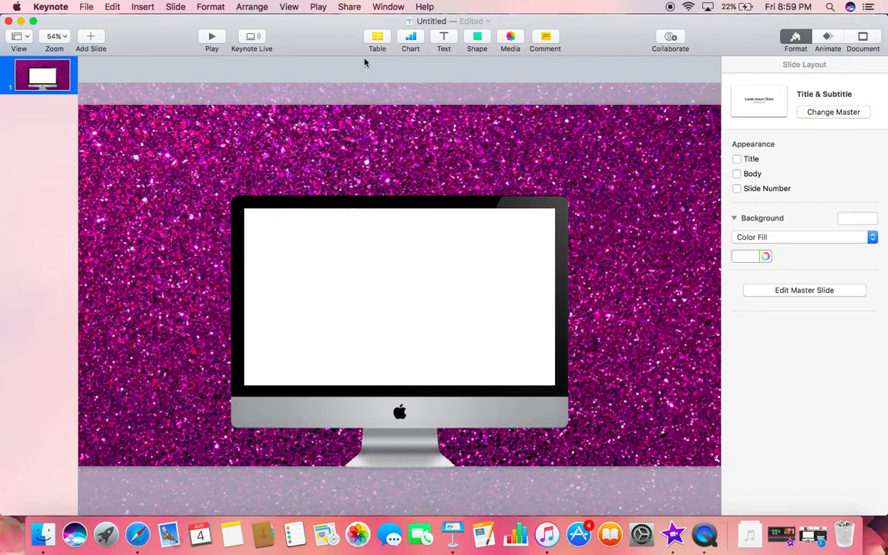
click(444, 40)
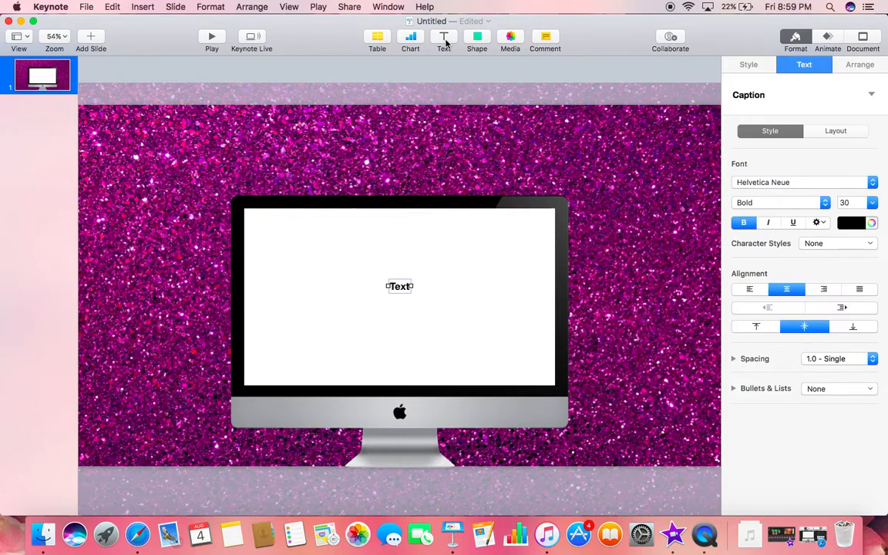
drag(400, 291, 319, 166)
double_click(323, 173)
click(321, 171)
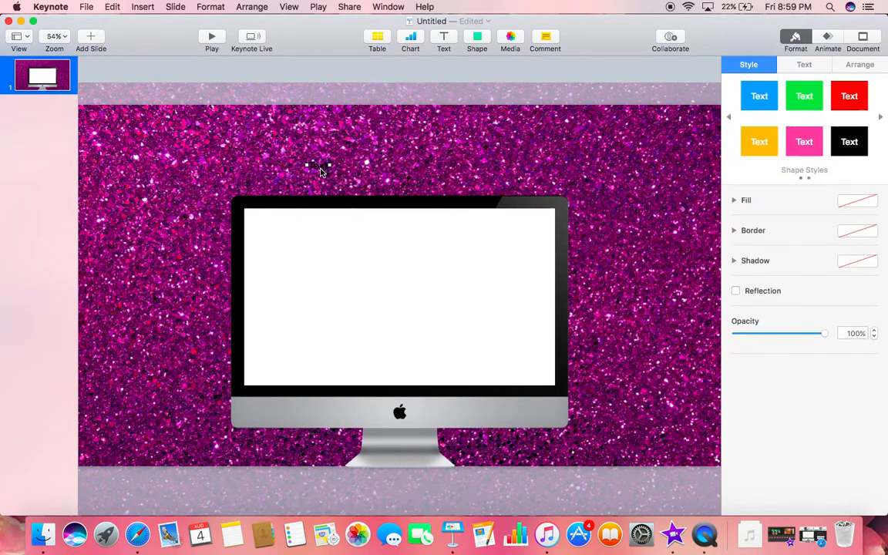
key(Delete)
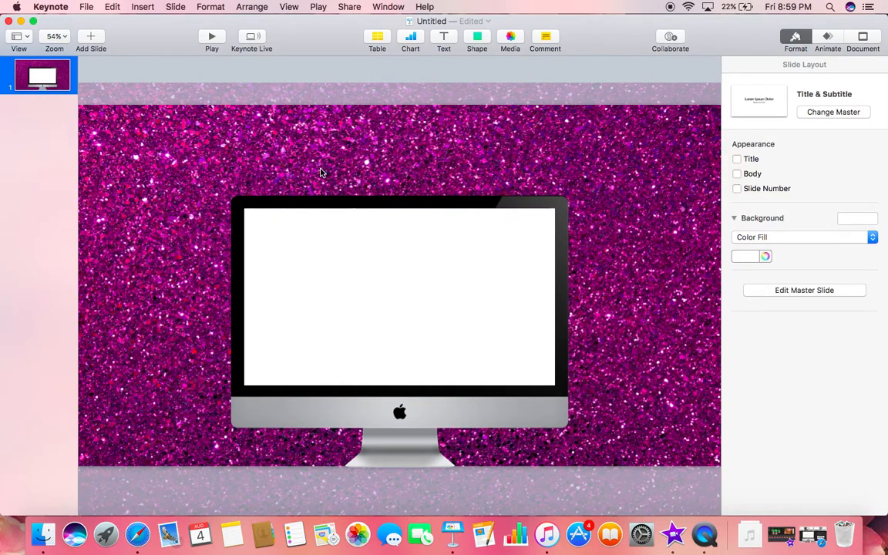
Add a text box to the slide reading "WATCH MY PREVIOUS VIDEO" in capitals.
click(445, 39)
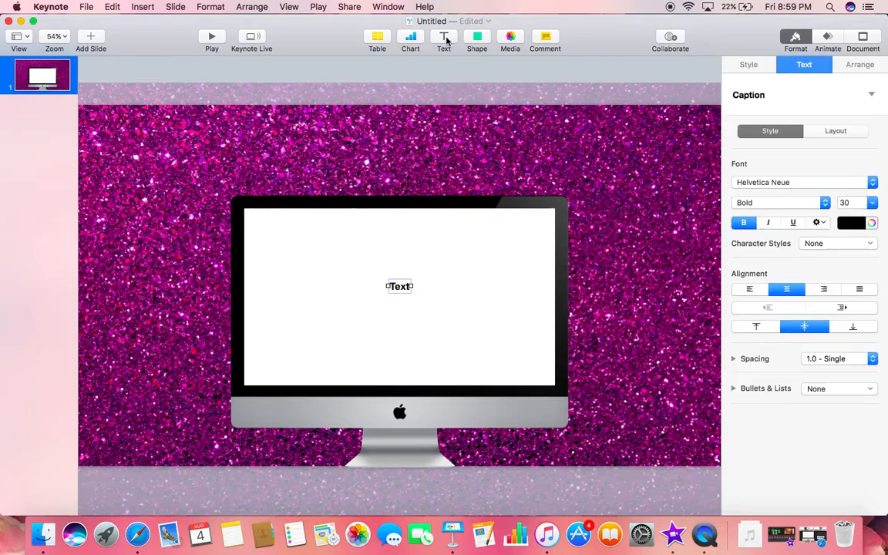
double_click(400, 286)
key(BackSpace)
text(Watch my)
key(BackSpace)
key(BackSpace)
text(M)
key(BackSpace)
key(BackSpace)
key(BackSpace)
key(BackSpace)
key(BackSpace)
key(BackSpace)
text(ATCH MY)
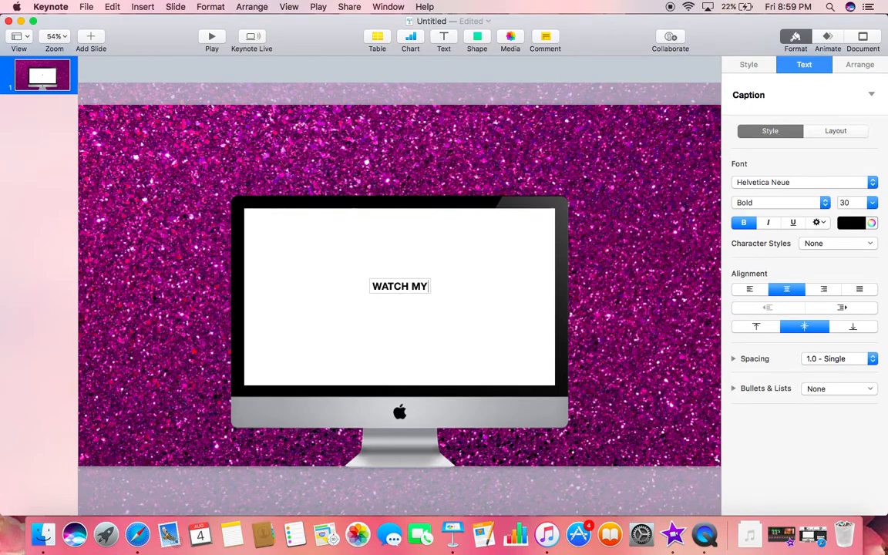
text( PREVIOSS)
key(BackSpace)
key(BackSpace)
text(US)
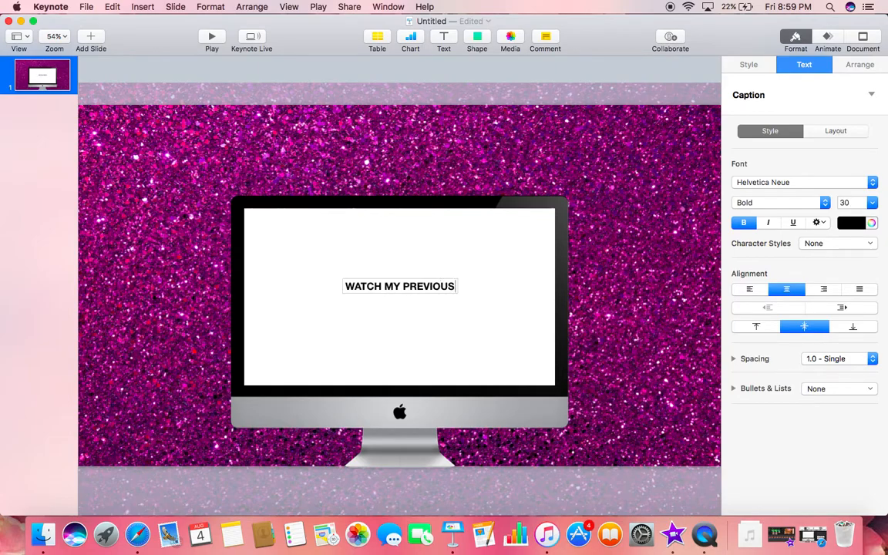
text( VIDEO)
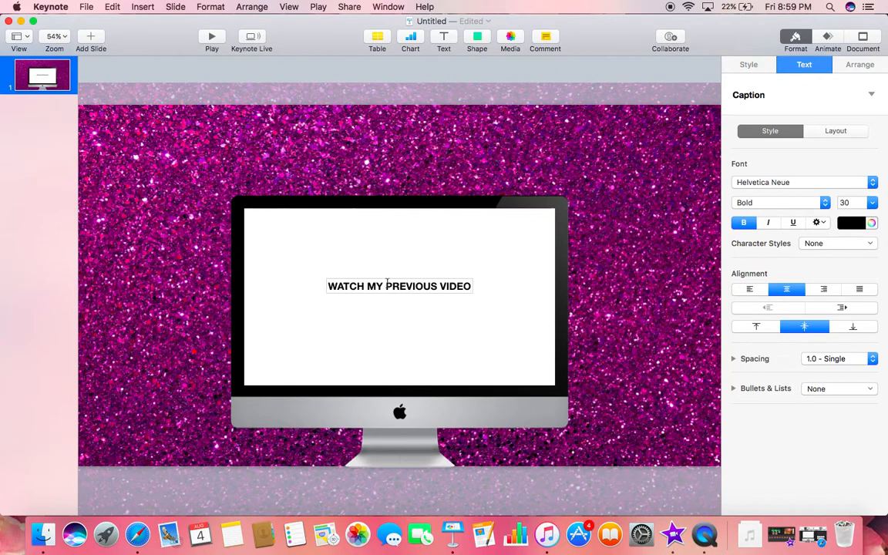
Move the "WATCH MY PREVIOUS VIDEO" text off the white screen to the glitter area above the iMac's upper-right corner.
click(421, 258)
click(436, 287)
drag(436, 287, 394, 193)
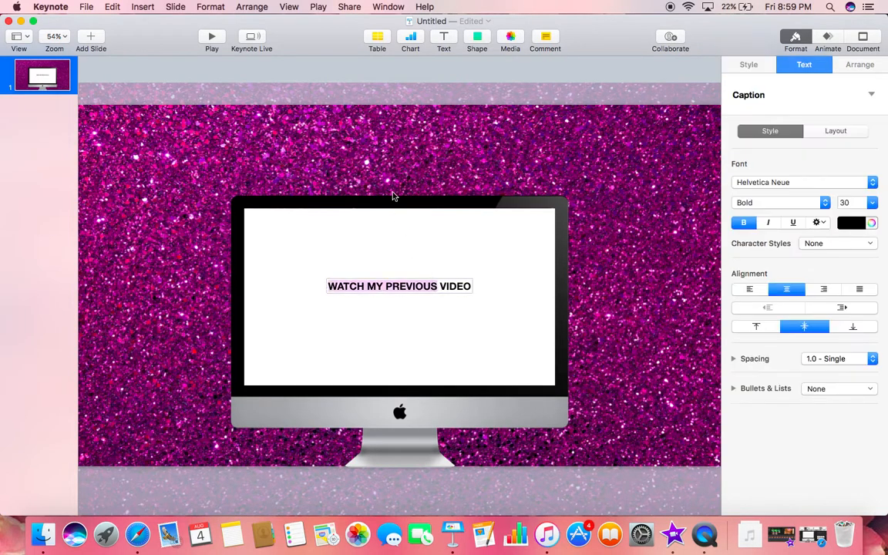
click(405, 262)
click(445, 288)
click(462, 310)
click(445, 287)
drag(455, 279, 626, 149)
Shrink the iMac picture from its upper-right corner and recentre it horizontally on the slide's lower edge.
click(552, 205)
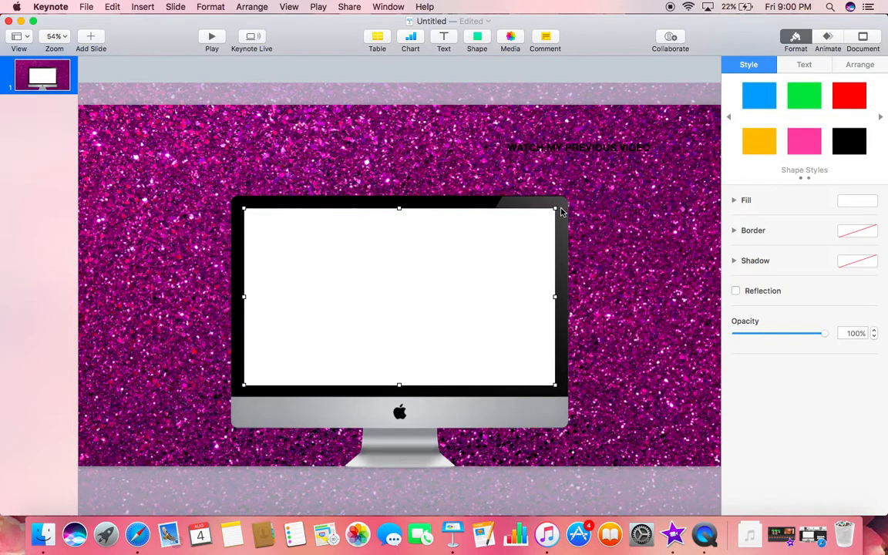
click(564, 207)
drag(567, 197, 522, 252)
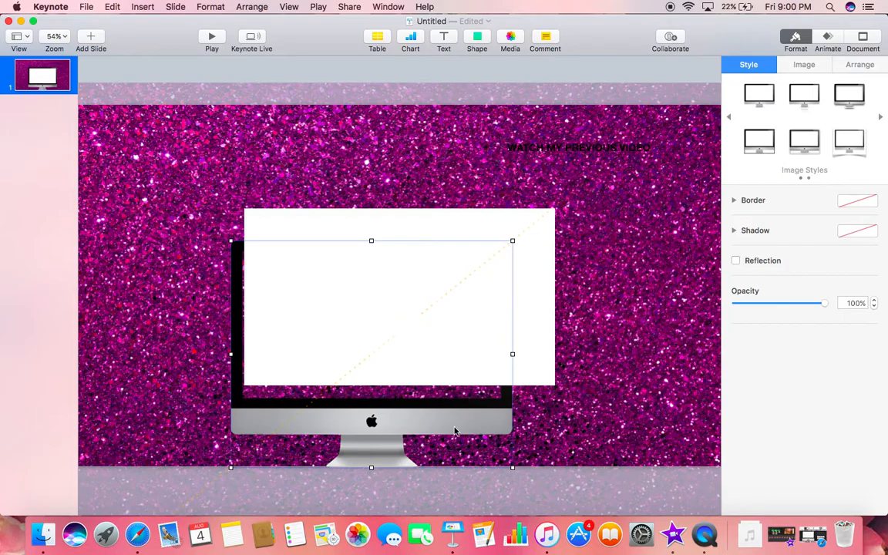
drag(455, 421, 479, 421)
Shrink the white rectangle, move it over the smaller iMac, and adjust its corners to fill the screen exactly.
click(449, 346)
drag(554, 208, 490, 252)
drag(427, 309, 453, 305)
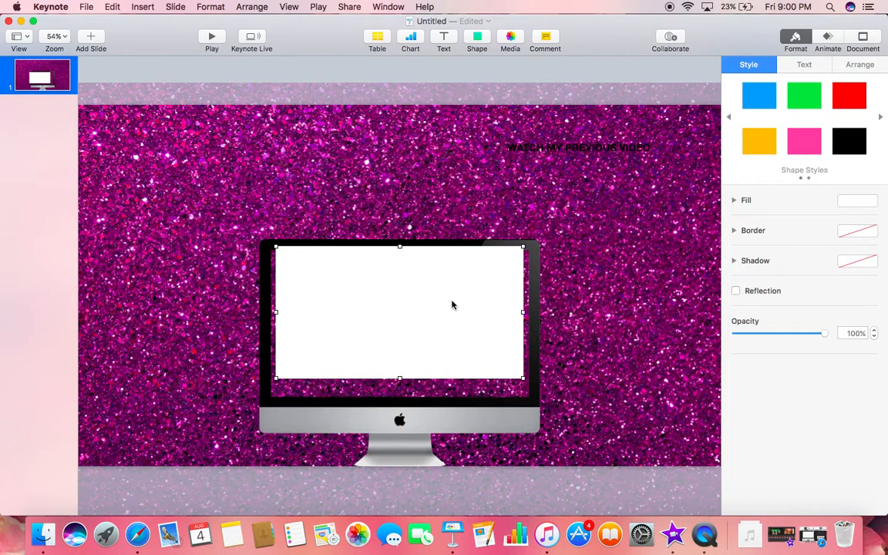
drag(352, 345, 353, 354)
drag(309, 287, 309, 284)
drag(276, 254, 269, 249)
drag(522, 385, 528, 399)
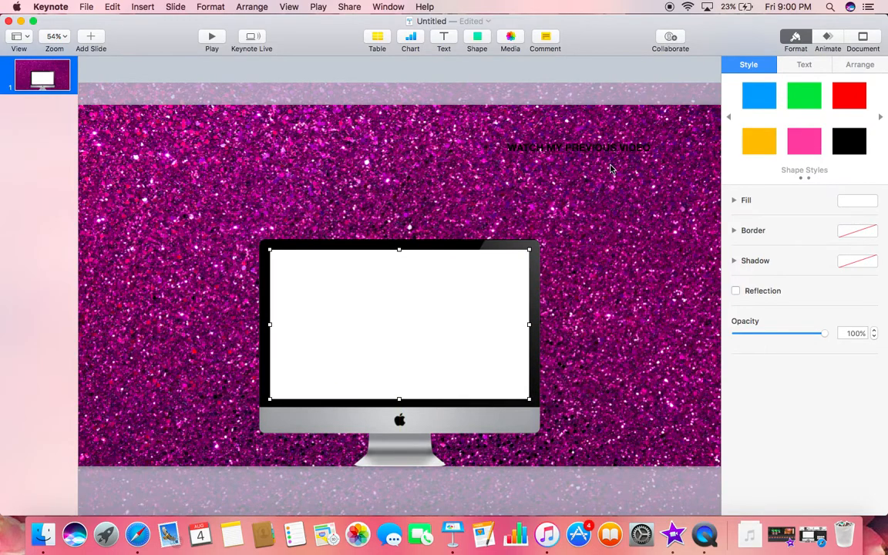
Set the font size of the "WATCH MY PREVIOUS VIDEO" caption to 96.
click(548, 146)
double_click(590, 147)
click(650, 148)
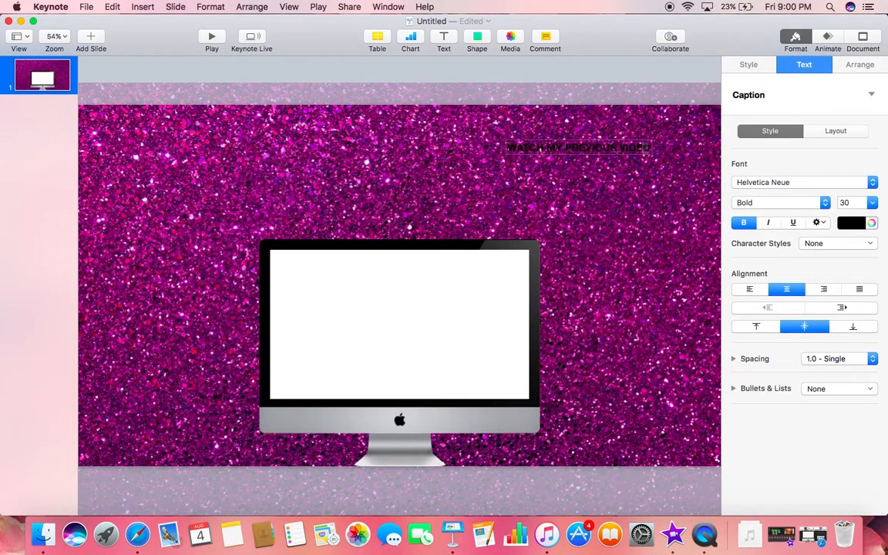
drag(651, 148, 507, 147)
click(872, 203)
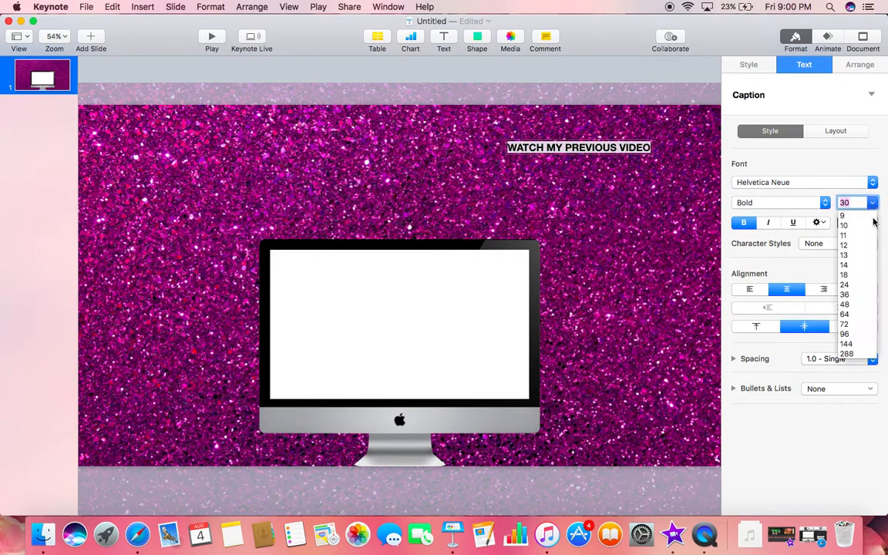
click(853, 334)
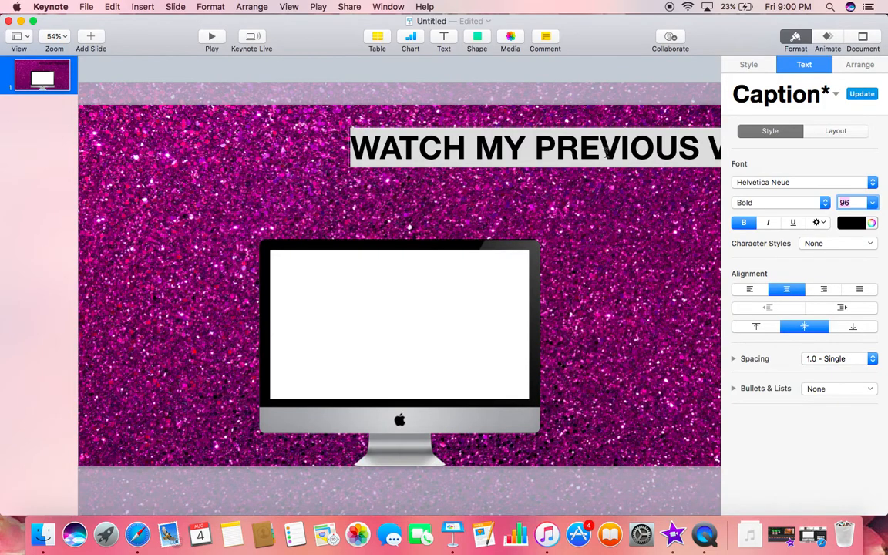
Move the enlarged caption onto the glitter area directly above the iMac so that the whole line fits on the slide.
click(612, 179)
click(590, 151)
drag(589, 151, 497, 172)
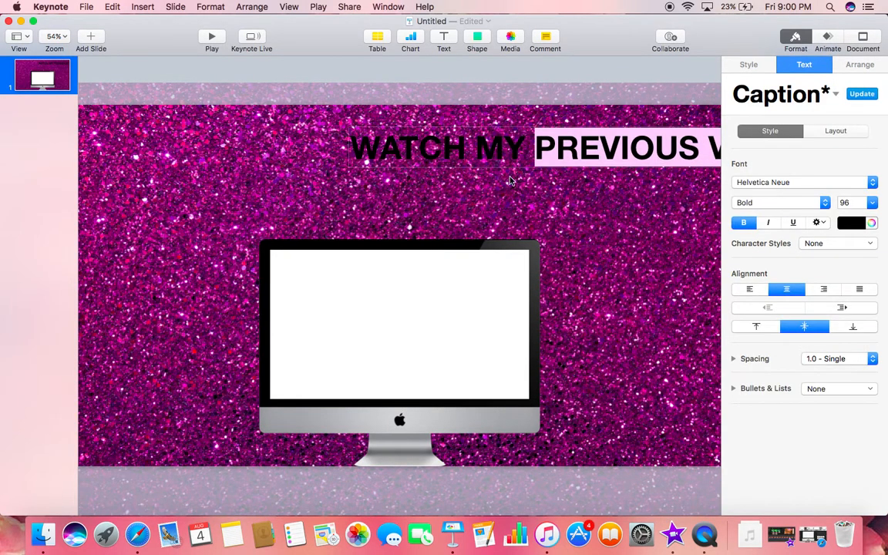
click(497, 175)
drag(547, 139, 425, 182)
Change the font of the whole caption to Bungee Inline.
double_click(624, 182)
click(577, 179)
drag(646, 181, 152, 183)
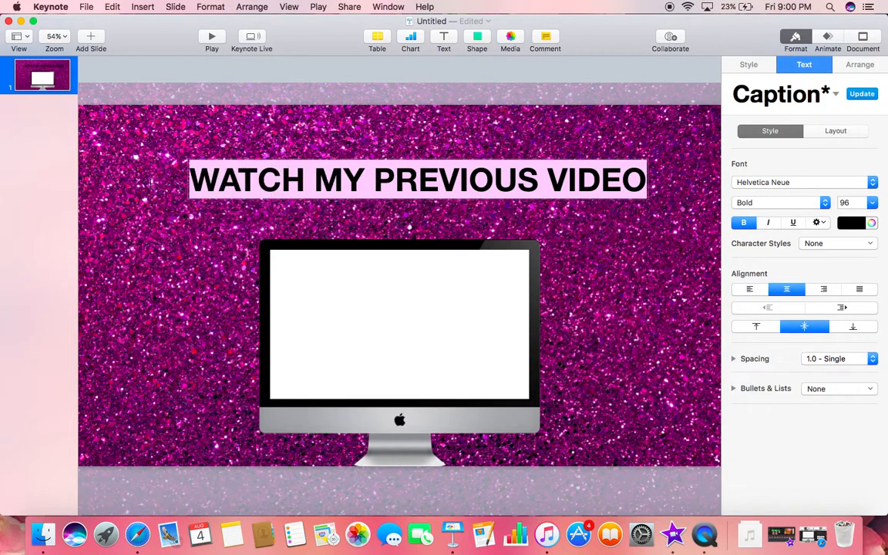
click(808, 185)
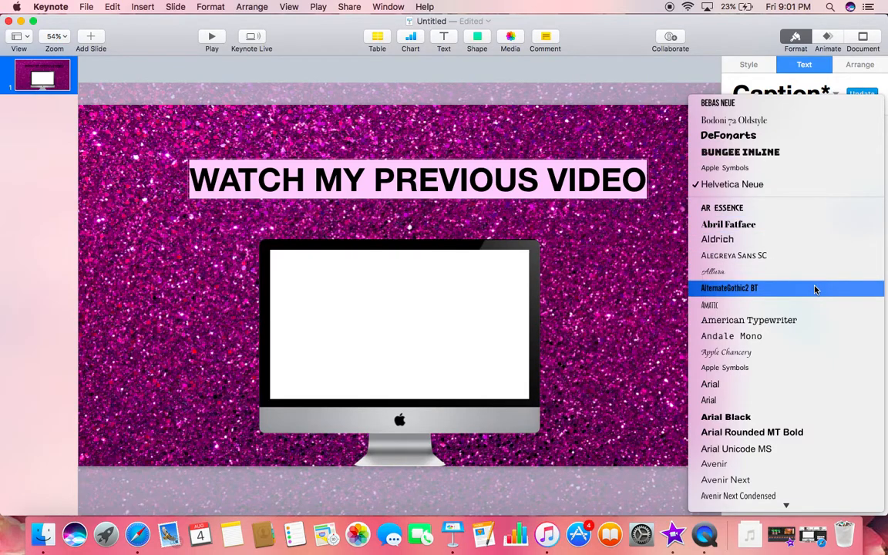
scroll(814, 289, down, 15)
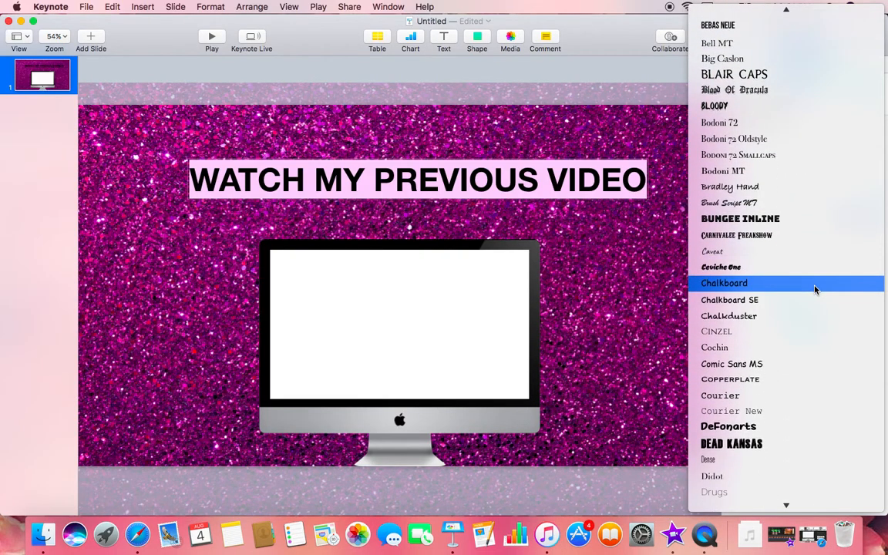
click(788, 220)
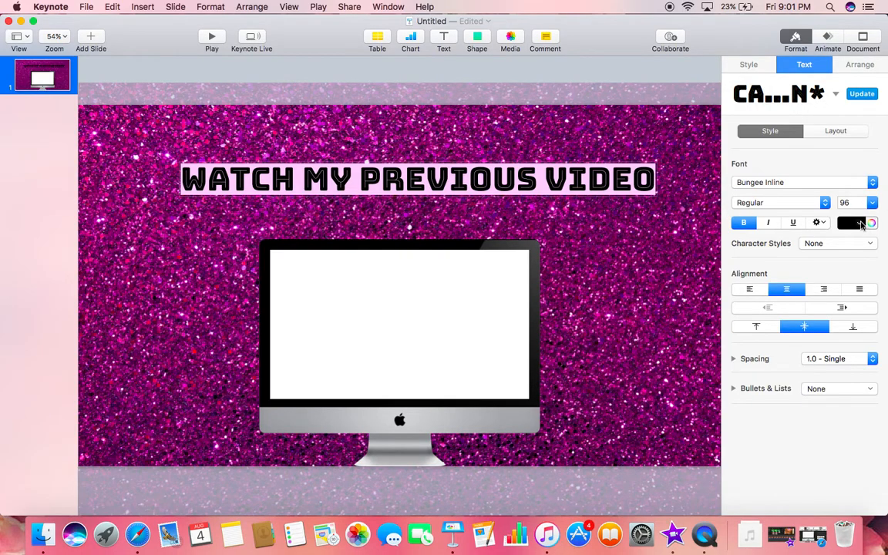
Try the caption text in white and return its colour to black.
click(851, 222)
click(747, 301)
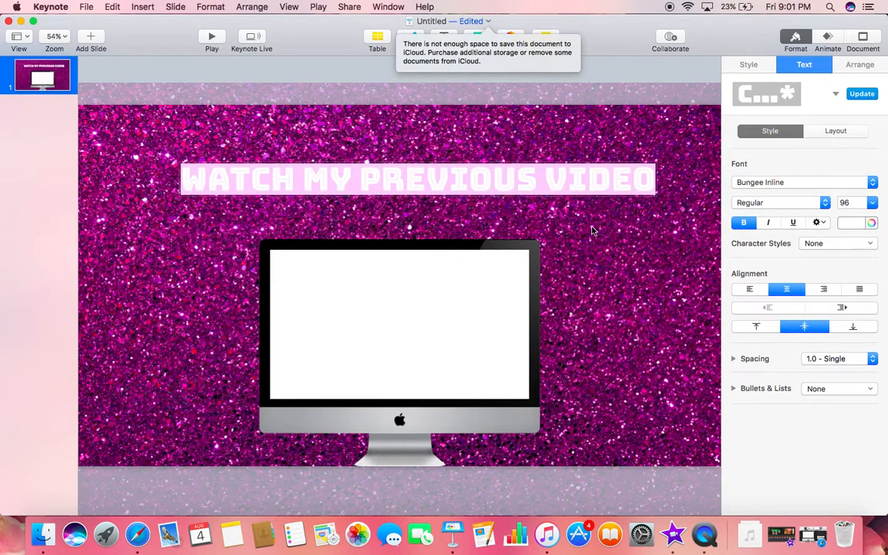
click(533, 207)
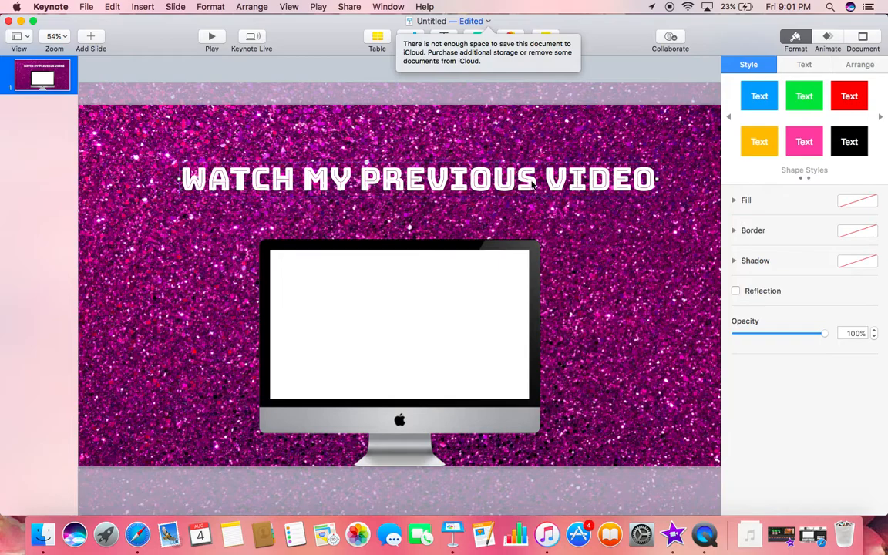
drag(650, 183, 282, 186)
click(850, 223)
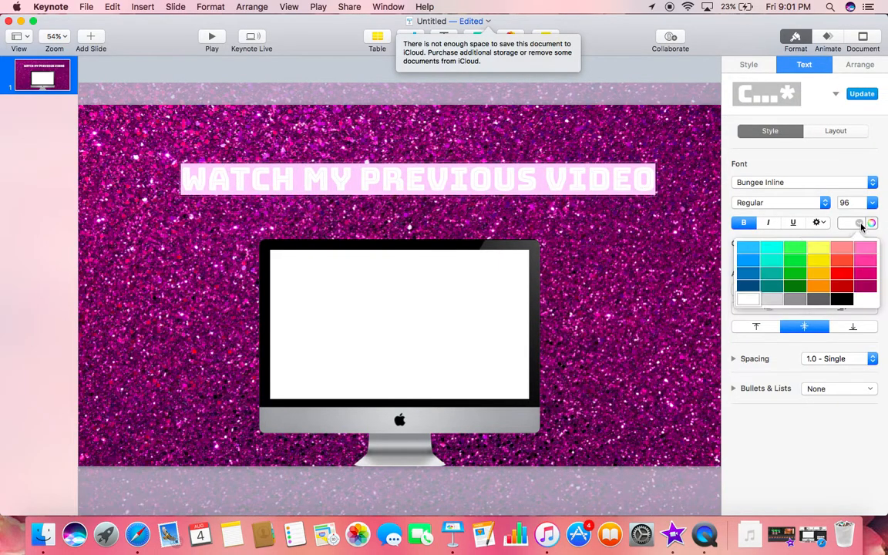
click(842, 304)
click(672, 234)
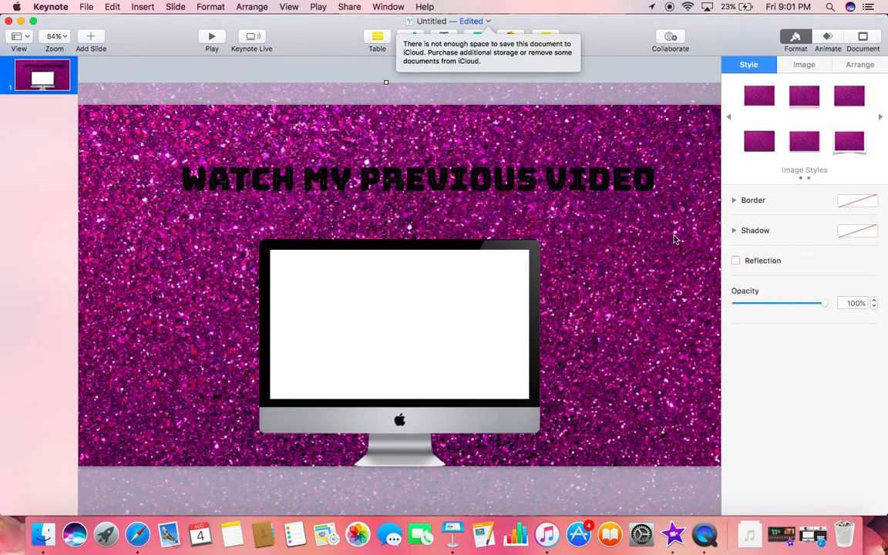
Add a white shadow to the caption text and increase the shadow's blur.
click(645, 185)
click(651, 187)
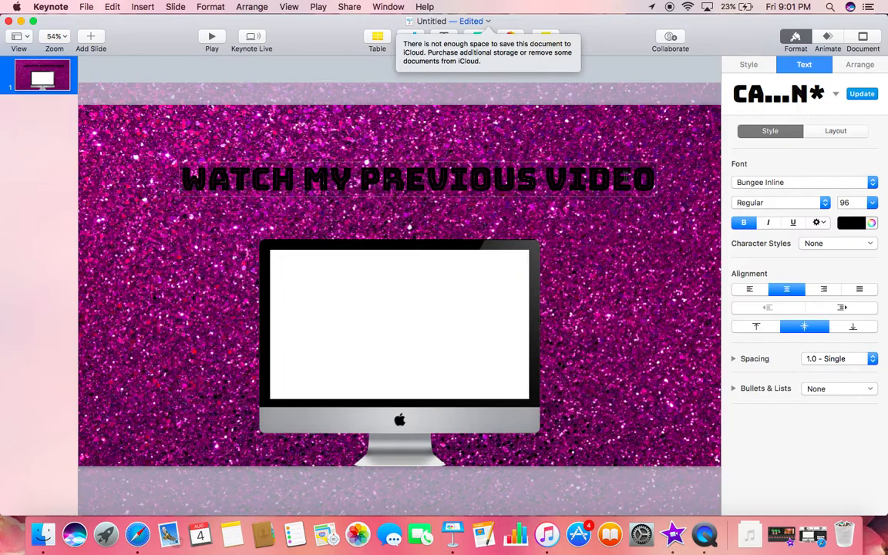
drag(657, 185, 163, 174)
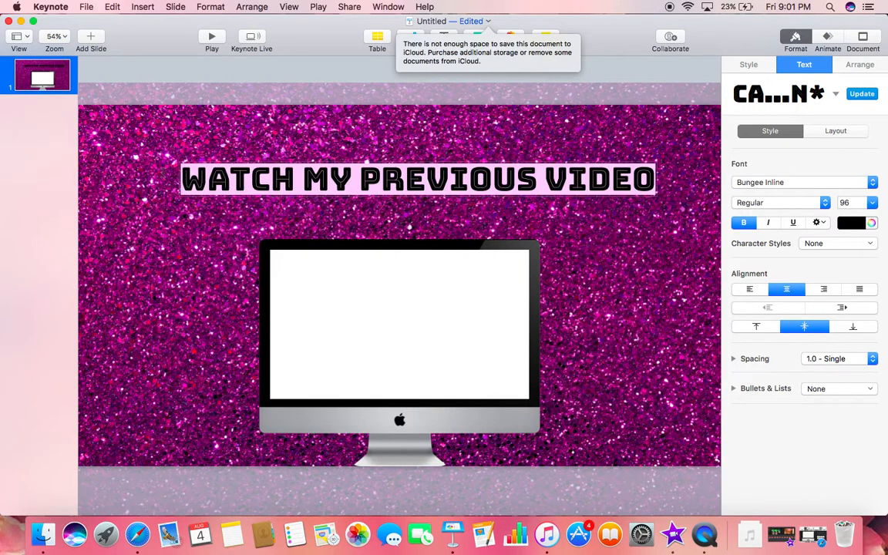
click(818, 223)
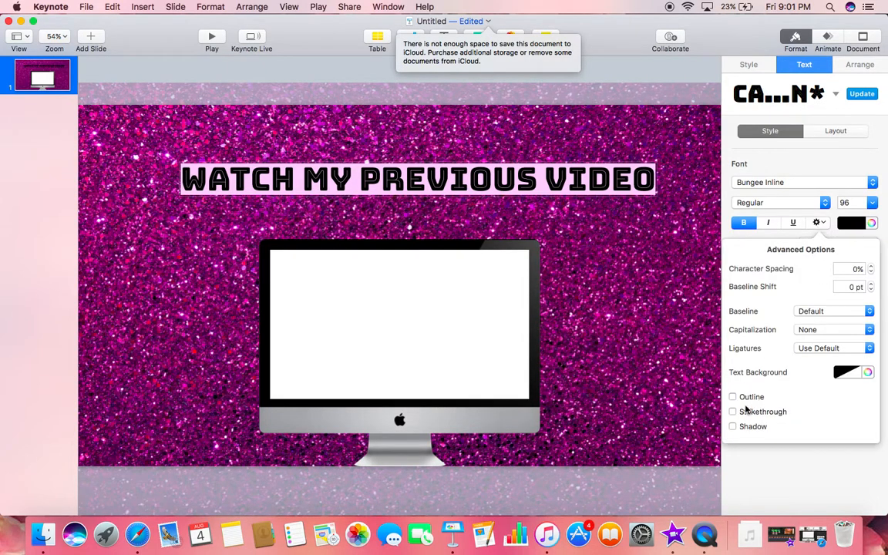
click(732, 426)
click(843, 478)
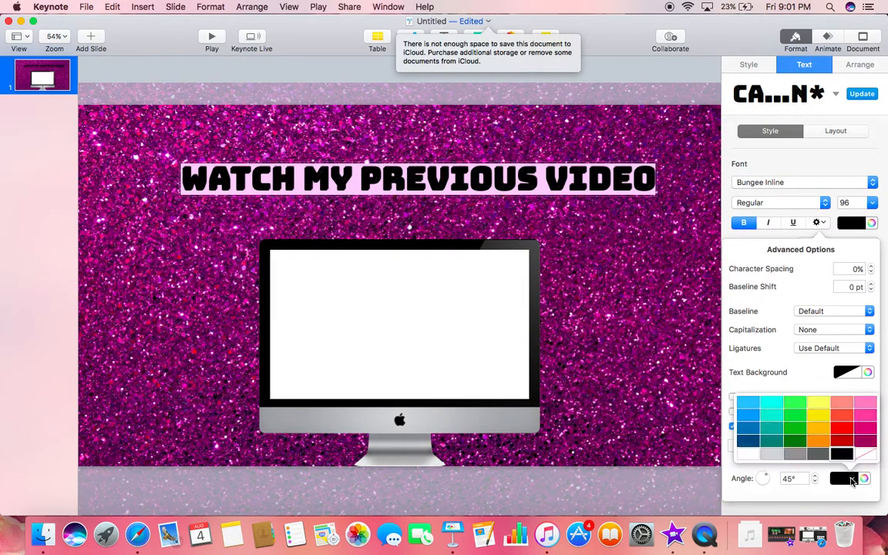
click(769, 457)
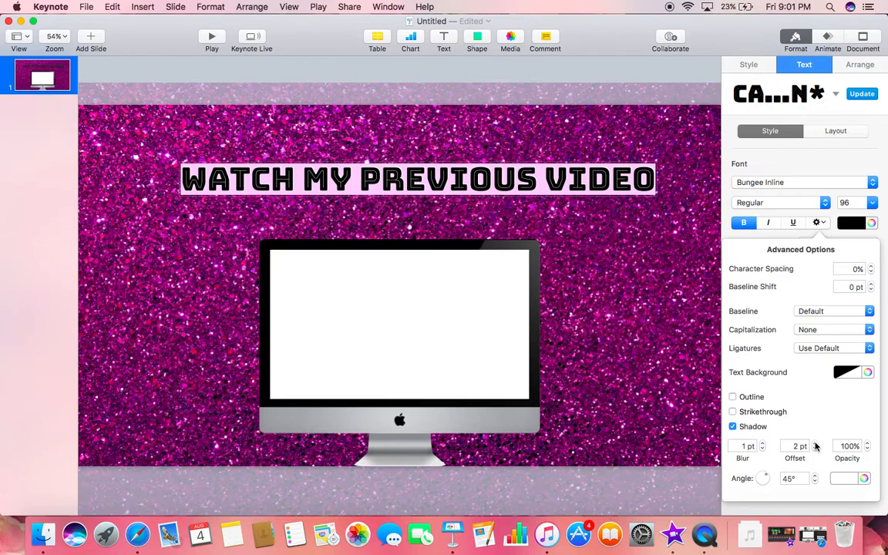
click(761, 444)
click(761, 444)
click(217, 203)
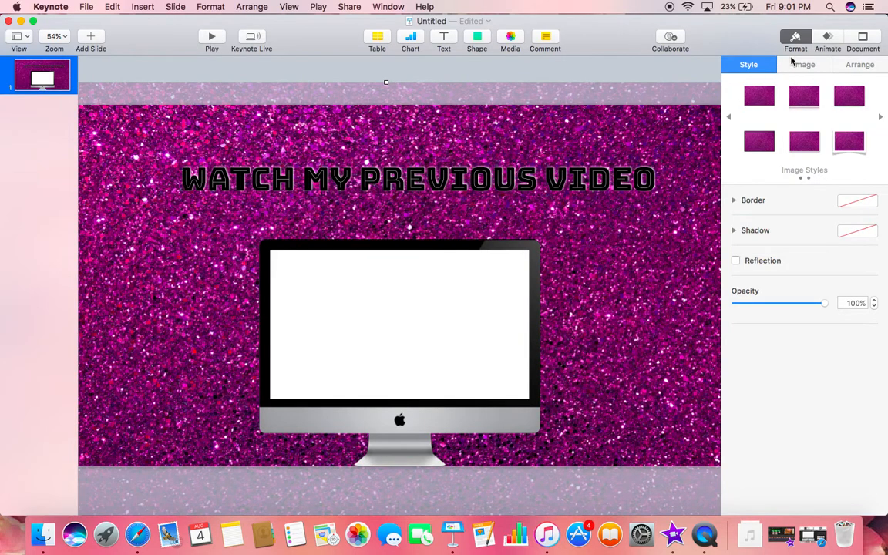
Give the caption a Drop build-in effect and preview it.
click(497, 180)
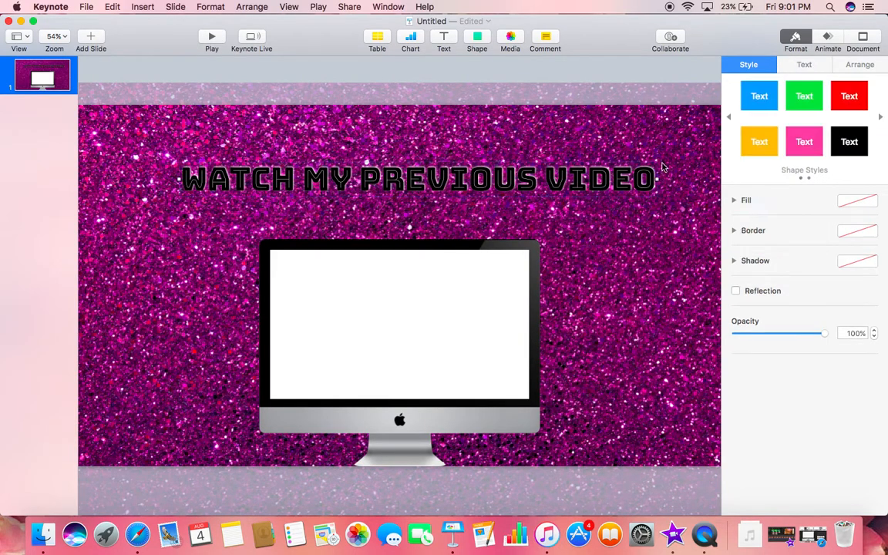
click(656, 185)
drag(654, 185, 165, 156)
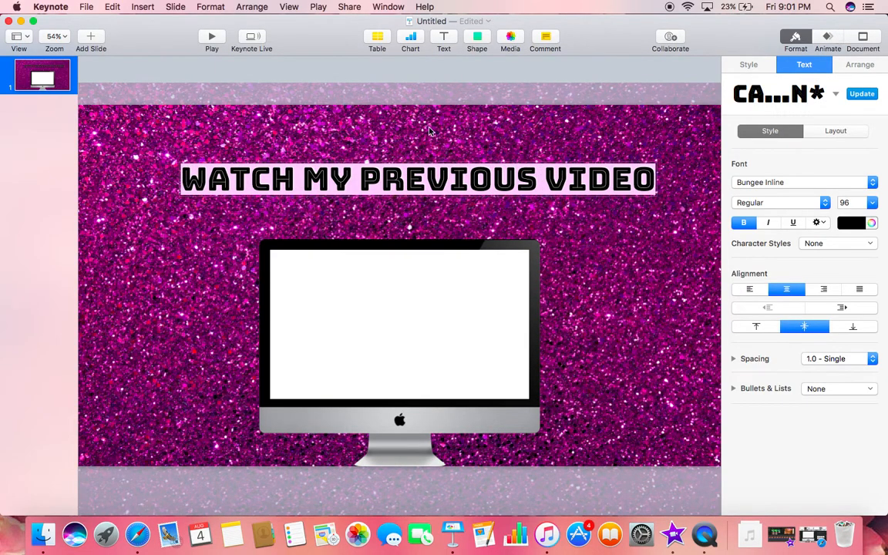
click(828, 37)
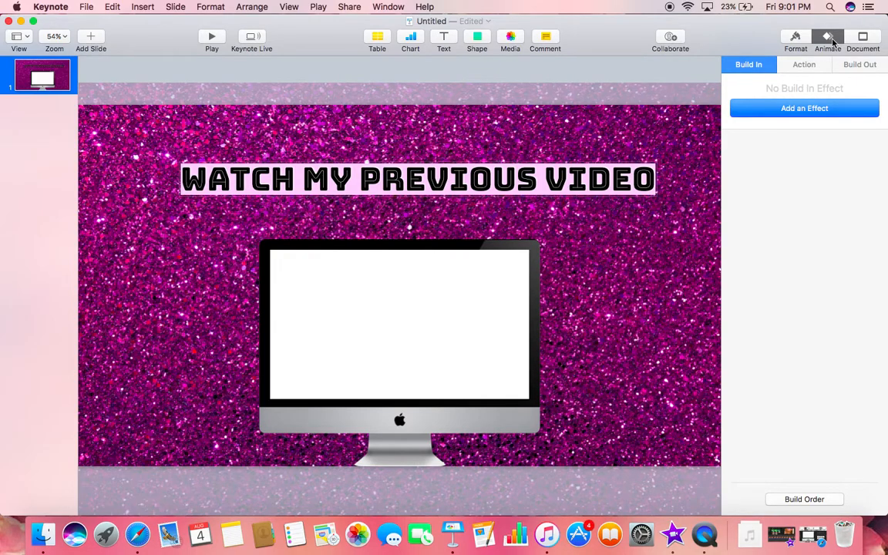
click(809, 109)
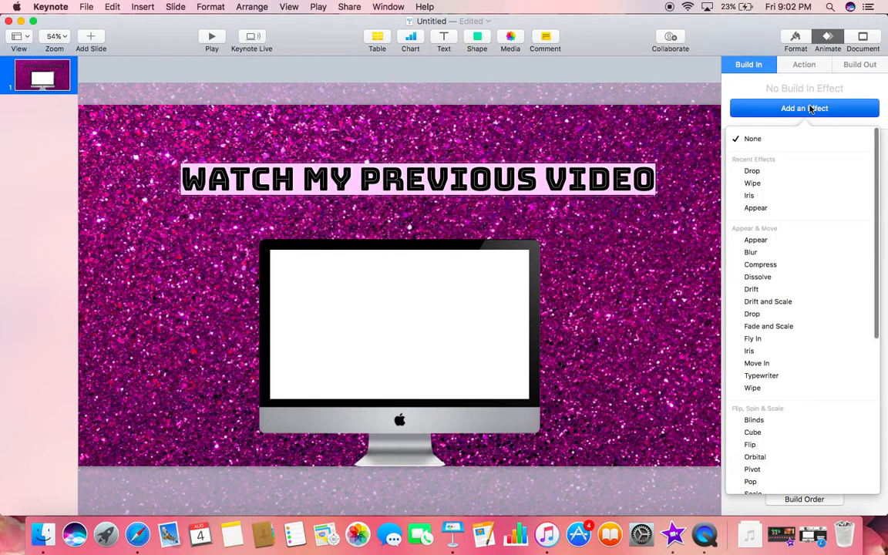
click(752, 313)
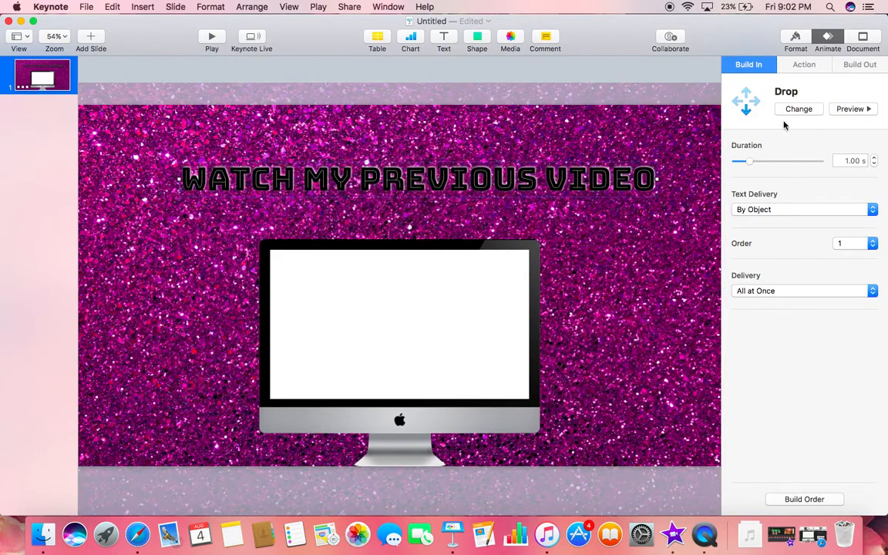
click(847, 108)
Try the Bounce and Flip action effects on the caption.
click(804, 65)
click(819, 107)
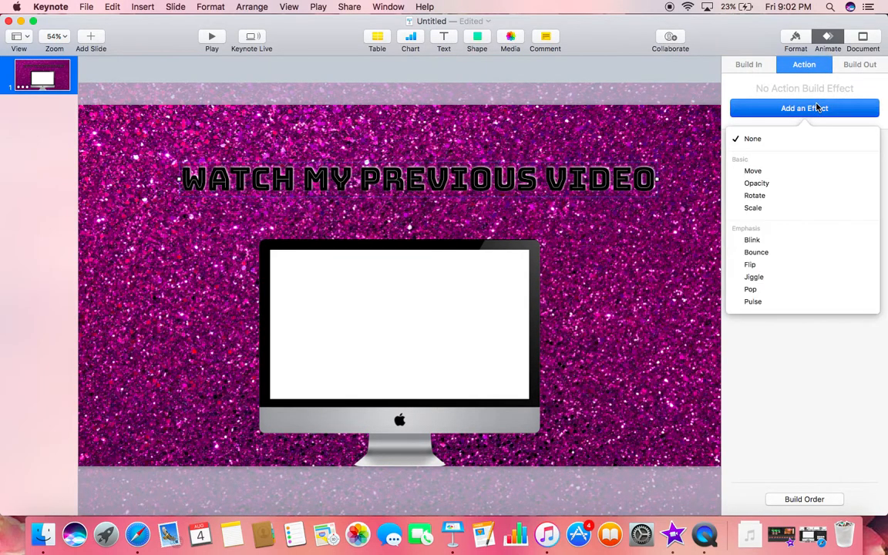
click(751, 251)
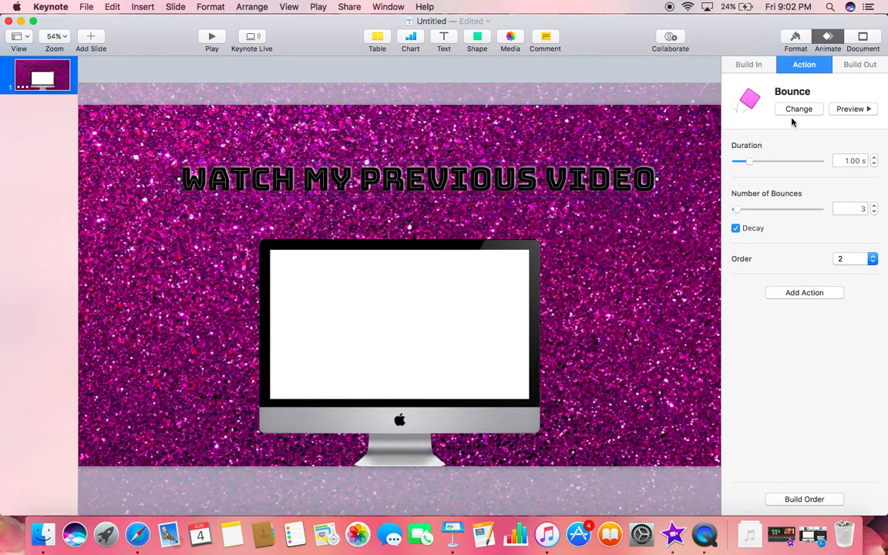
click(792, 114)
click(781, 264)
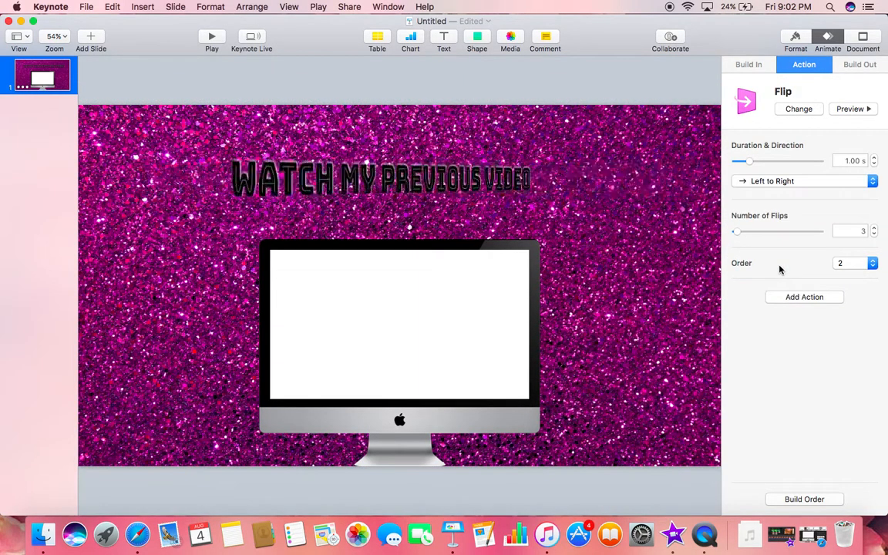
Change the caption's action effect to Pulse, preview different pulse counts, and set the number of pulses to 3.
click(793, 112)
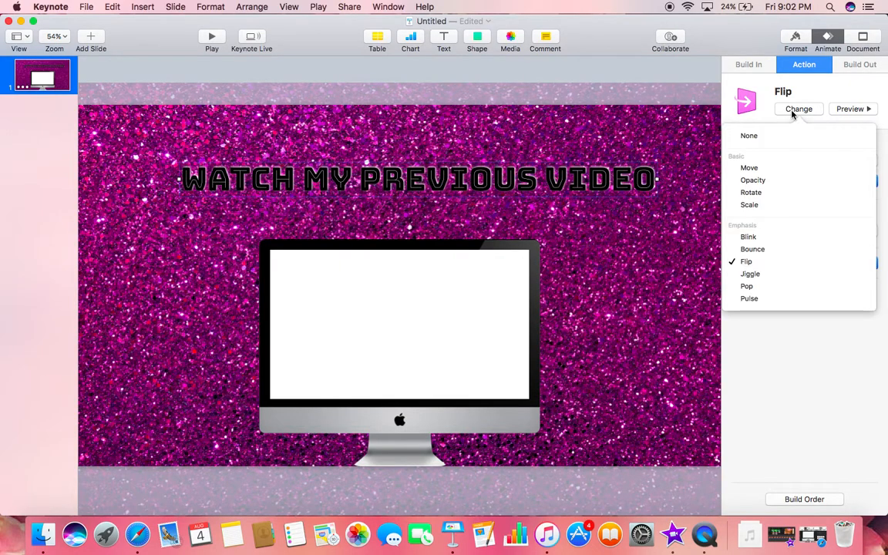
click(782, 298)
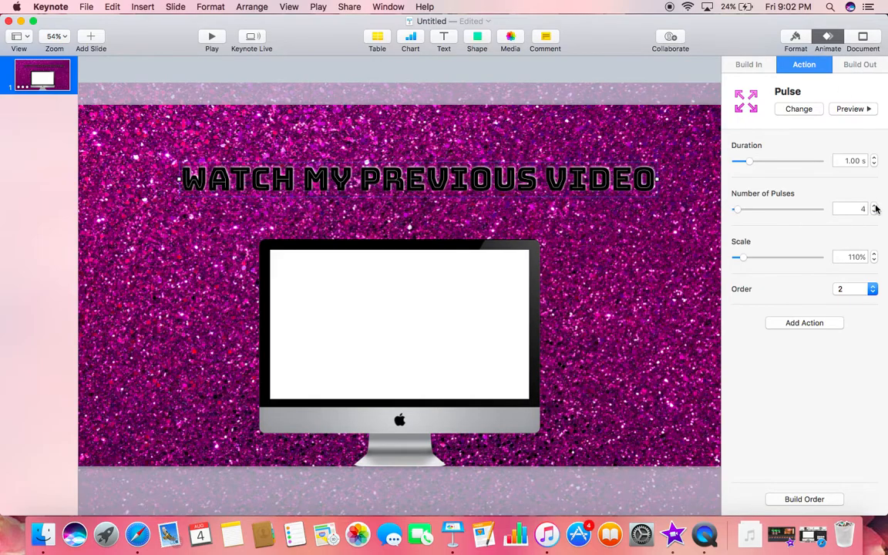
click(850, 109)
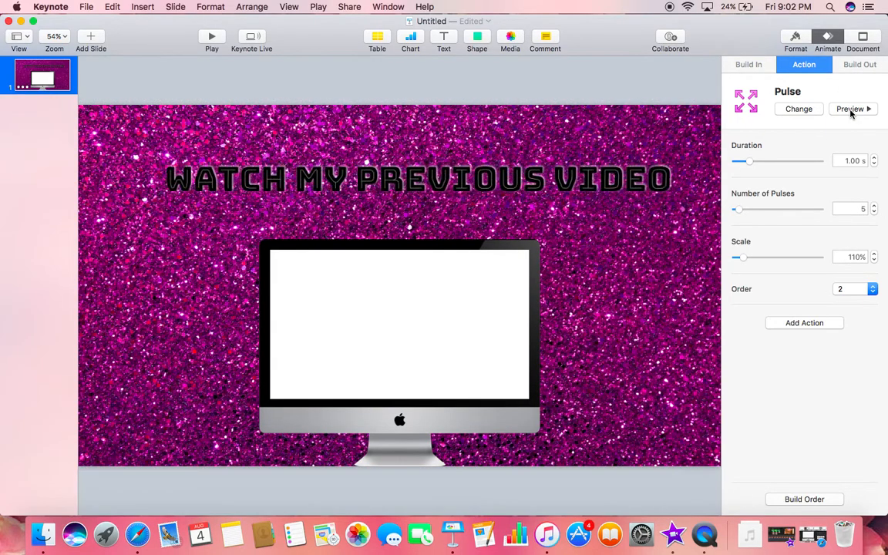
click(874, 212)
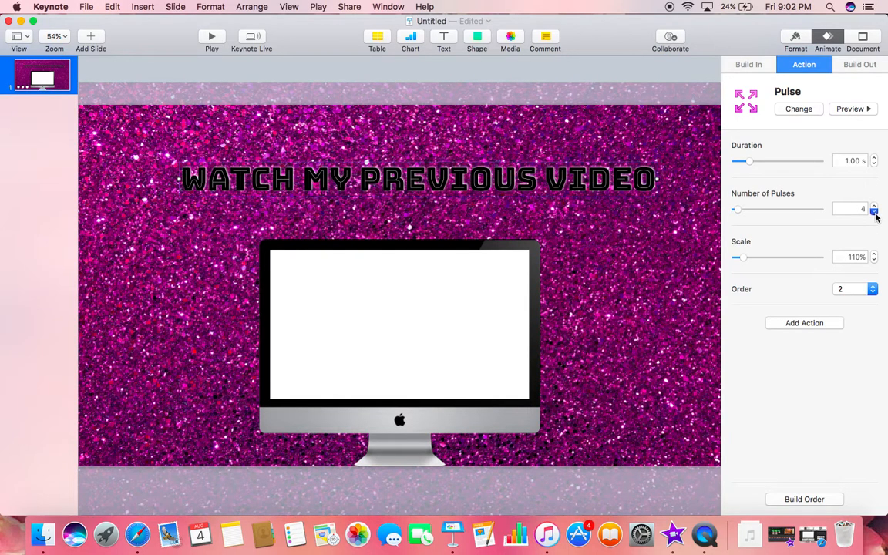
click(848, 110)
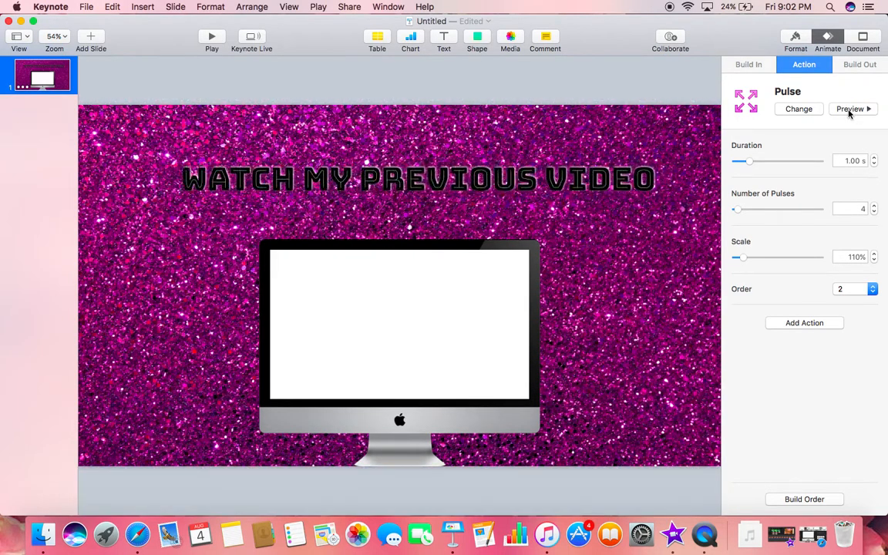
click(874, 212)
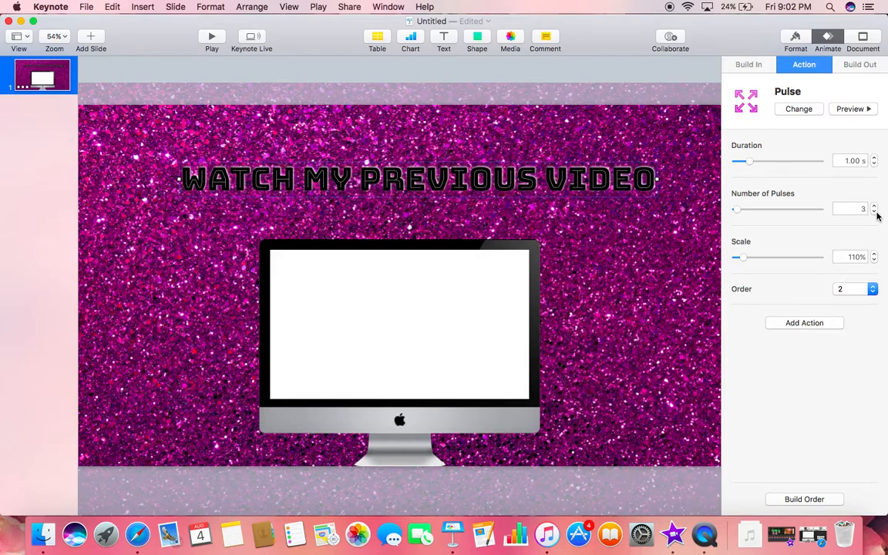
Give the caption a Disappear build-out effect.
click(847, 67)
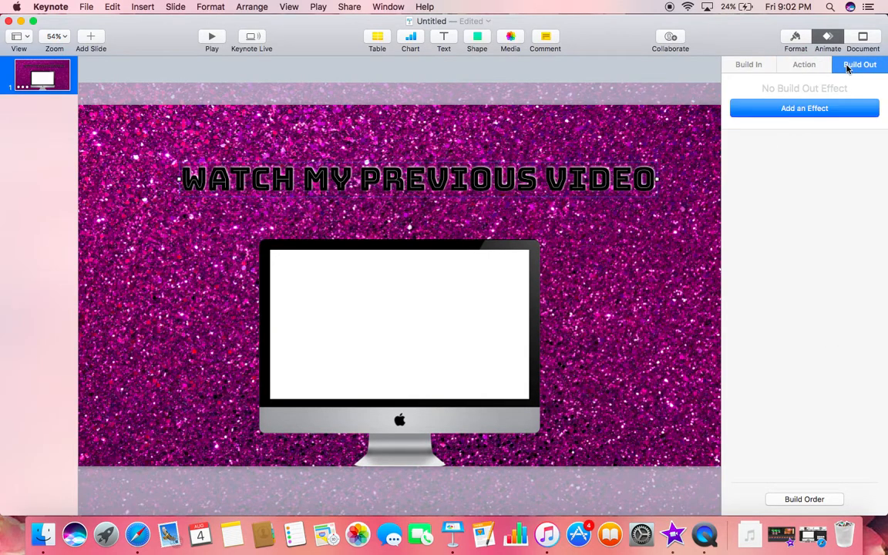
click(819, 109)
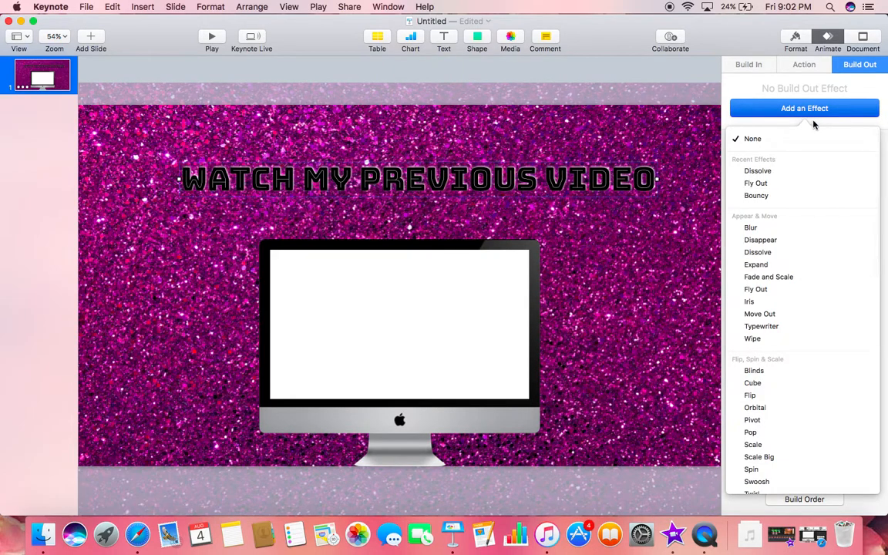
click(792, 244)
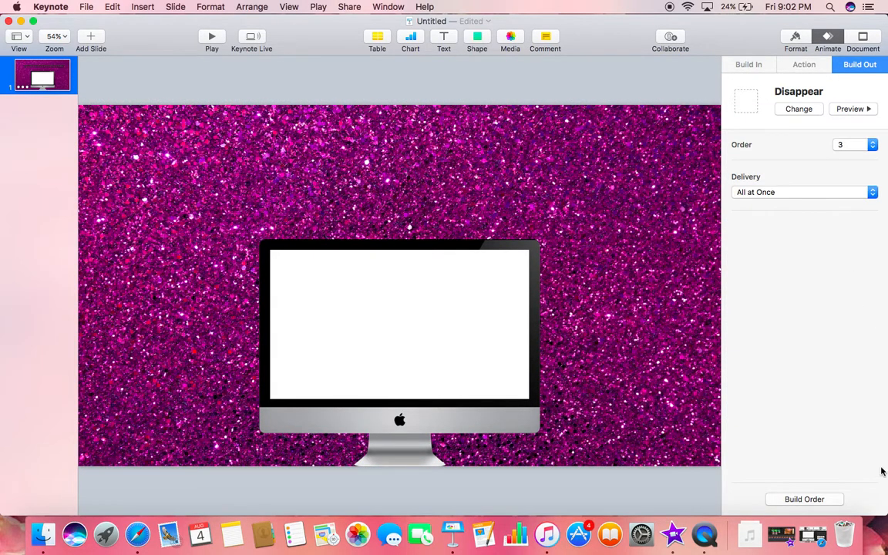
Set the caption's Drop build to start After Transition and its Pulse build to start After Build 1.
click(820, 499)
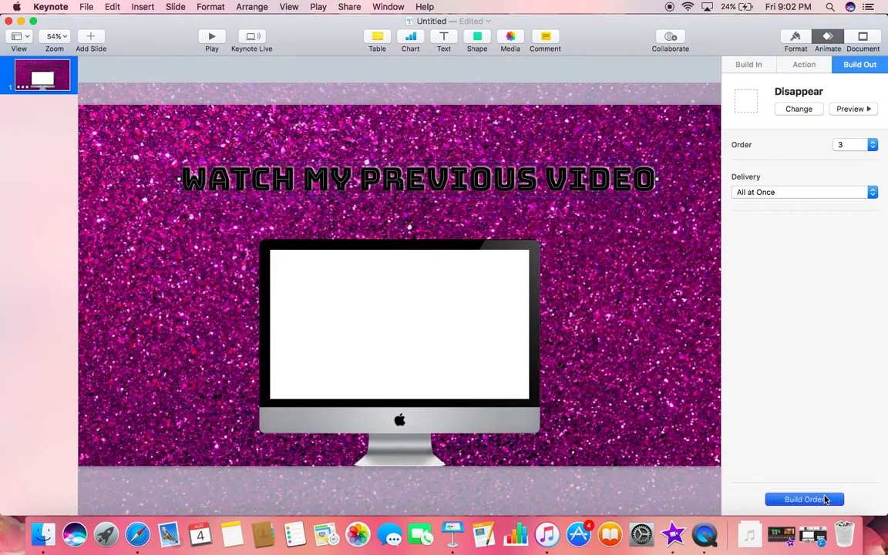
click(780, 221)
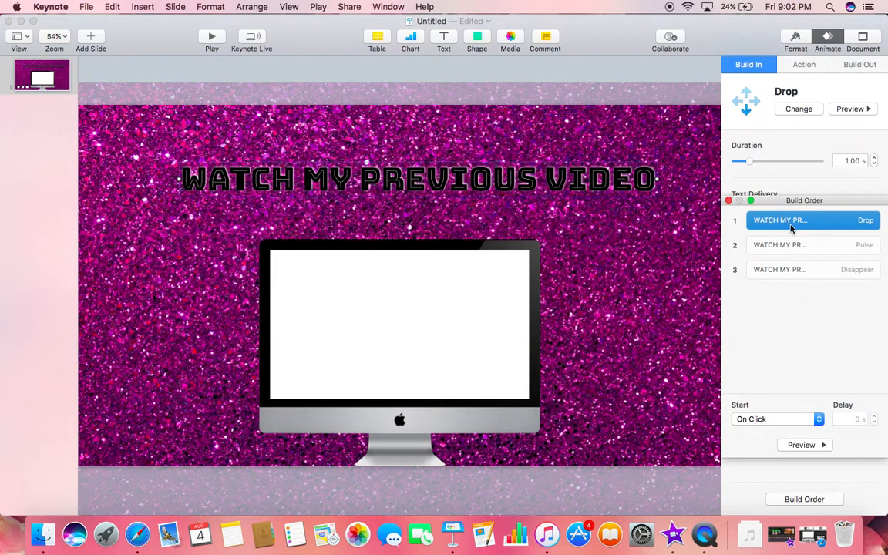
click(809, 419)
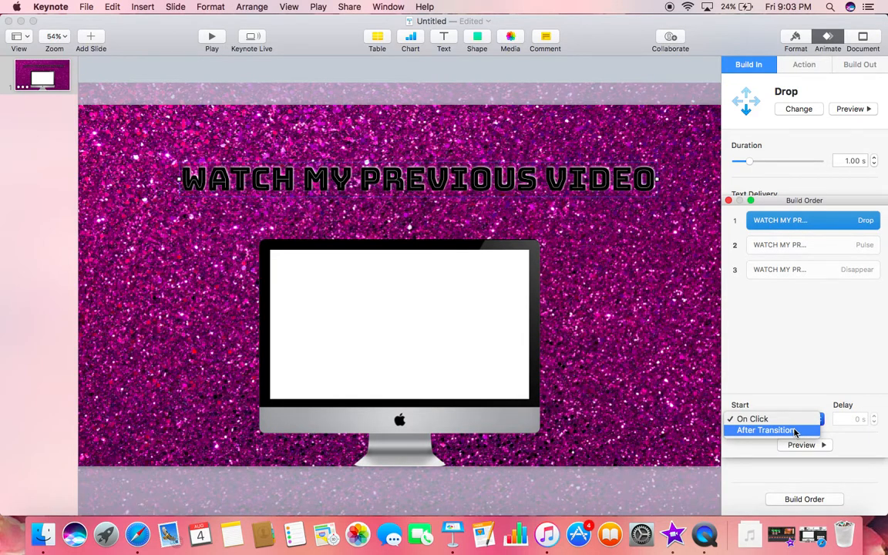
click(795, 429)
click(744, 245)
click(798, 421)
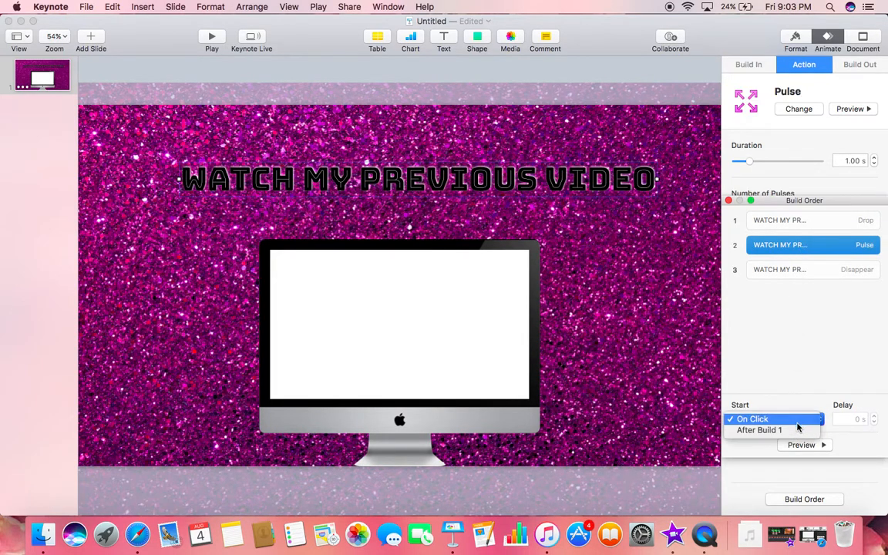
click(797, 430)
Set the caption's Disappear build to start After Build 2 and preview the build.
click(818, 270)
click(798, 421)
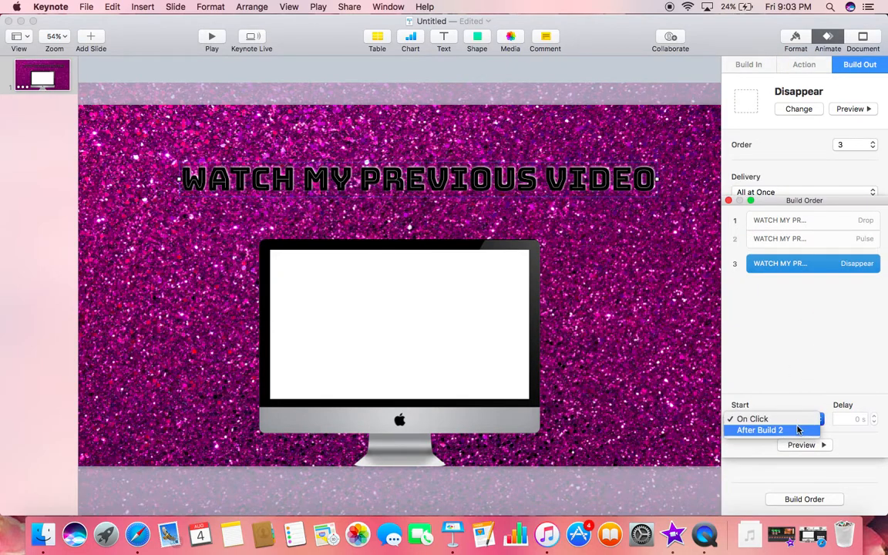
click(797, 430)
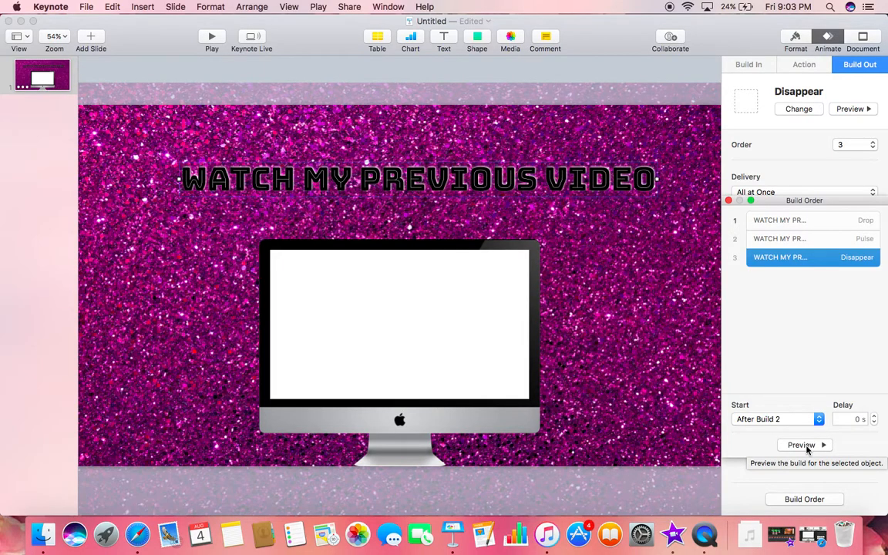
click(807, 448)
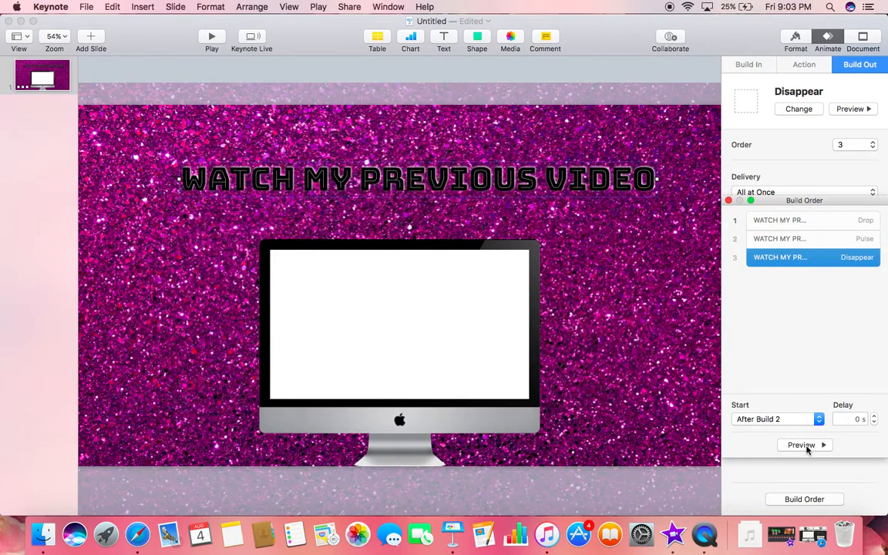
click(728, 200)
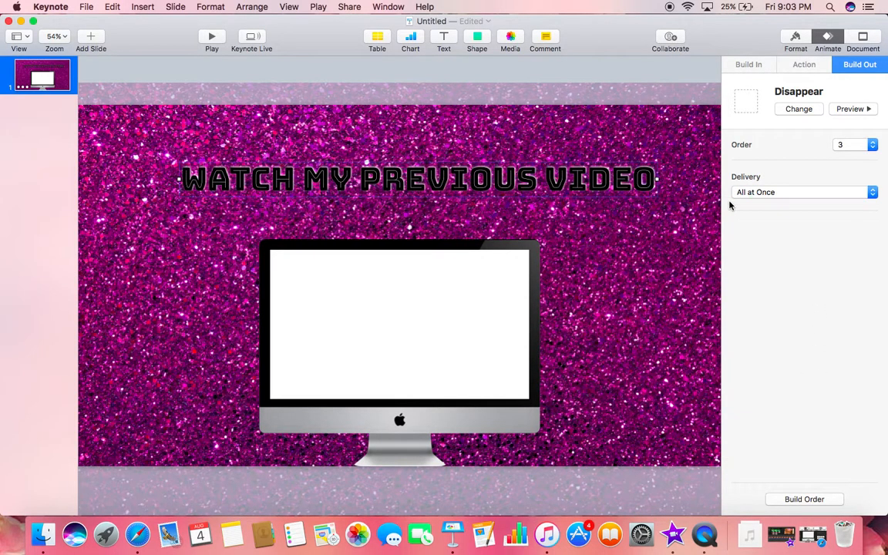
Remove the caption's Disappear build-out effect and preview the slide's remaining builds.
click(798, 109)
click(775, 137)
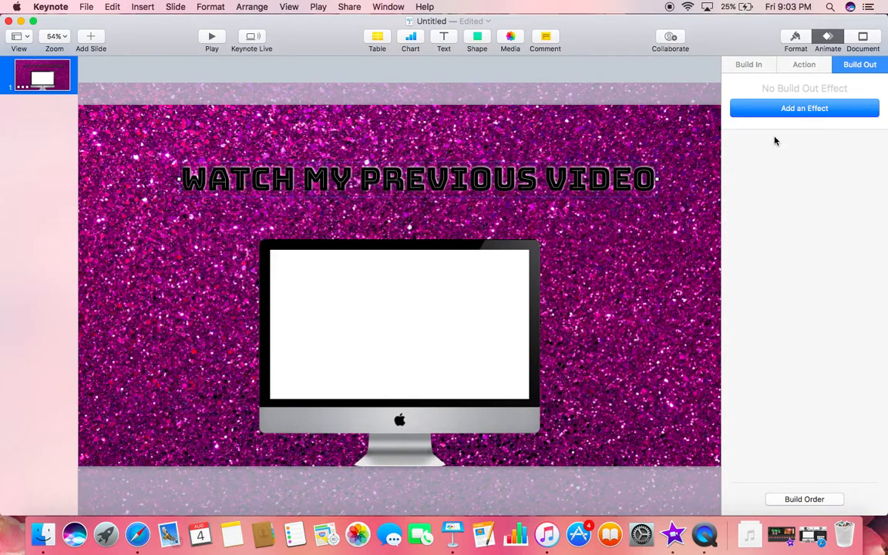
click(751, 64)
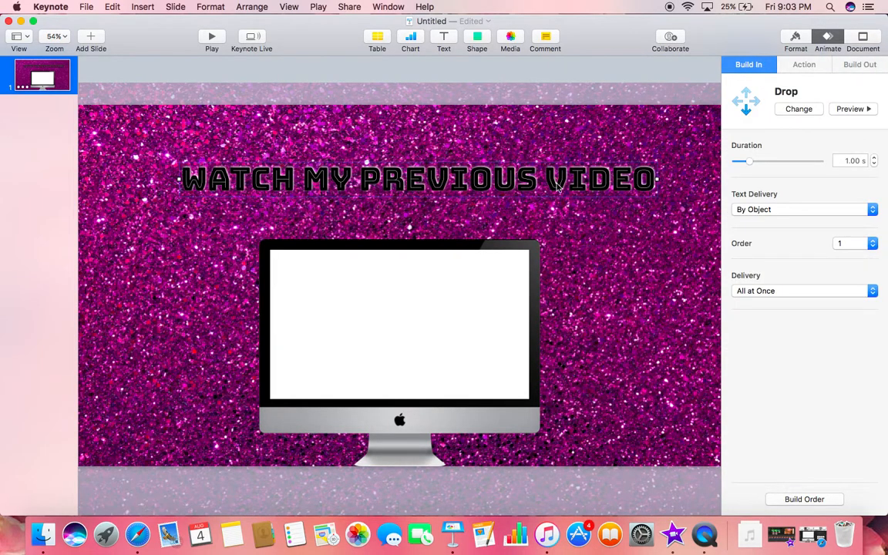
click(576, 218)
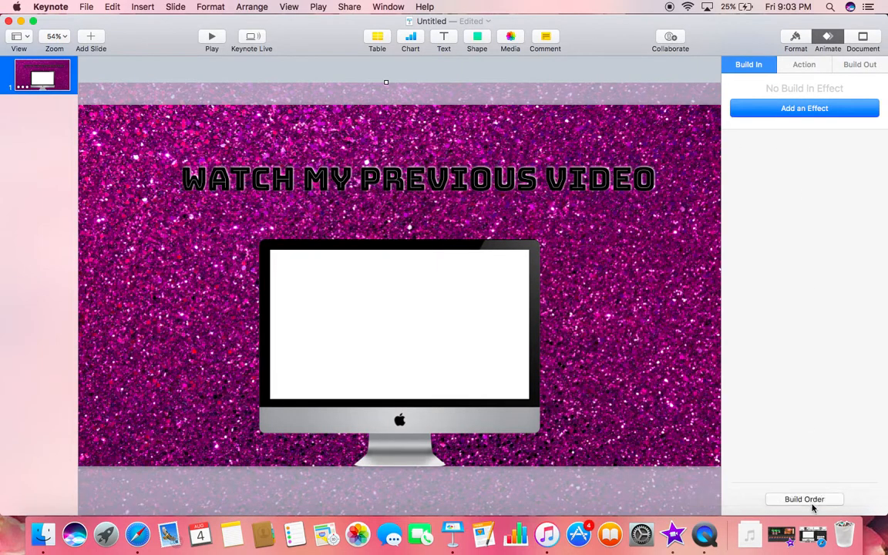
click(805, 499)
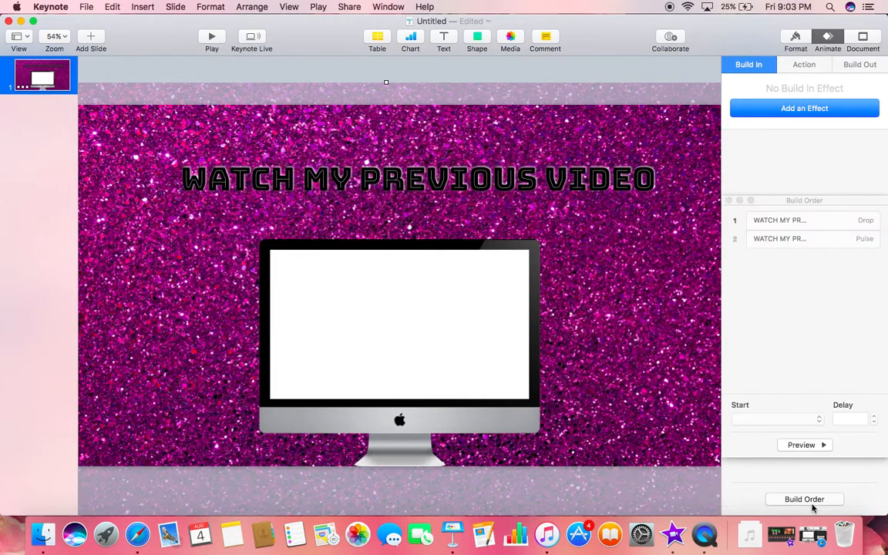
click(800, 445)
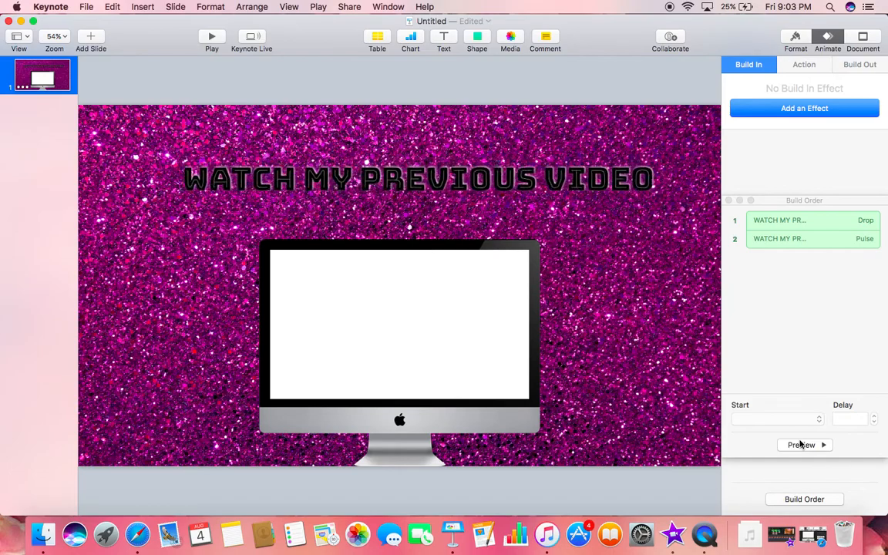
Give the iMac image a Cube build-in effect.
click(507, 250)
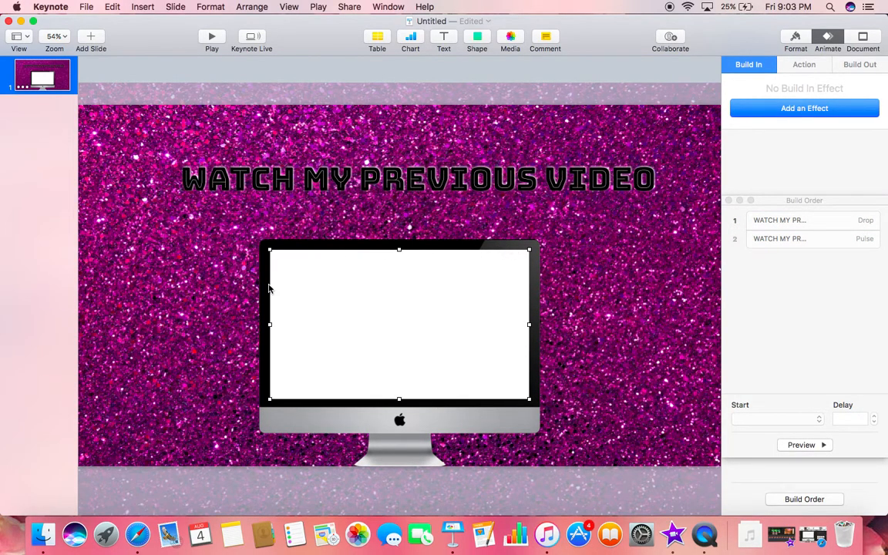
click(400, 426)
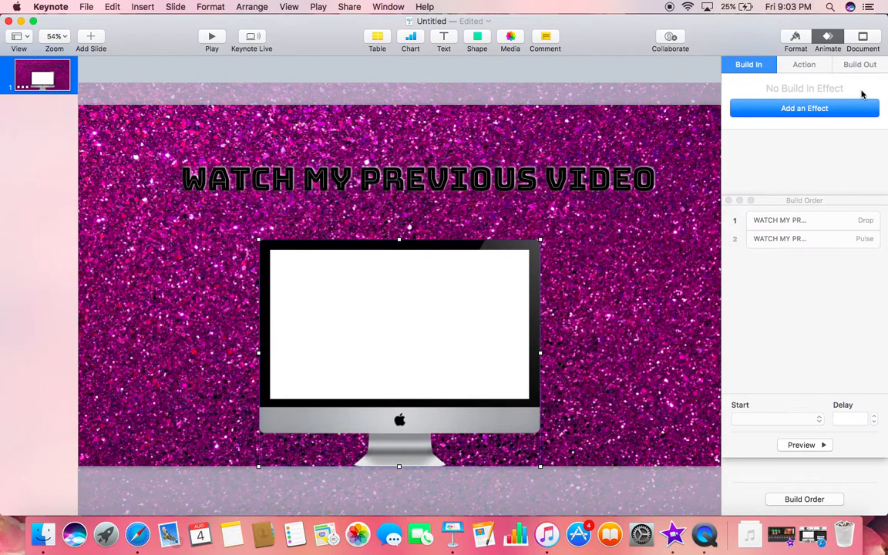
click(727, 200)
click(806, 114)
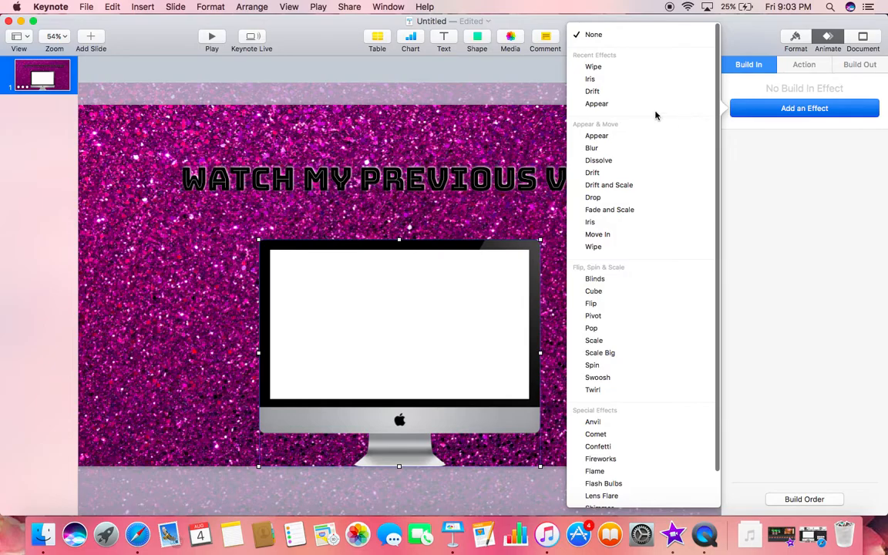
click(638, 292)
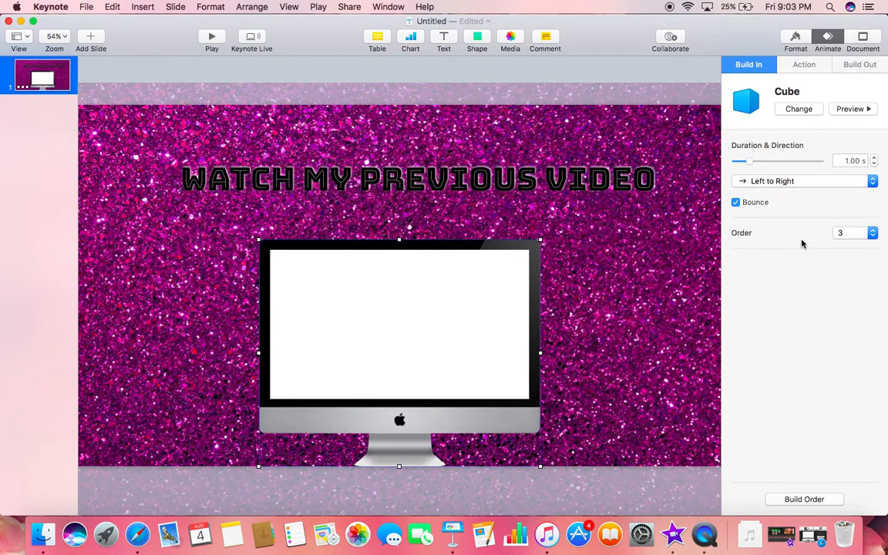
Give the white rectangle on the iMac's screen a Cube build-in effect.
click(380, 361)
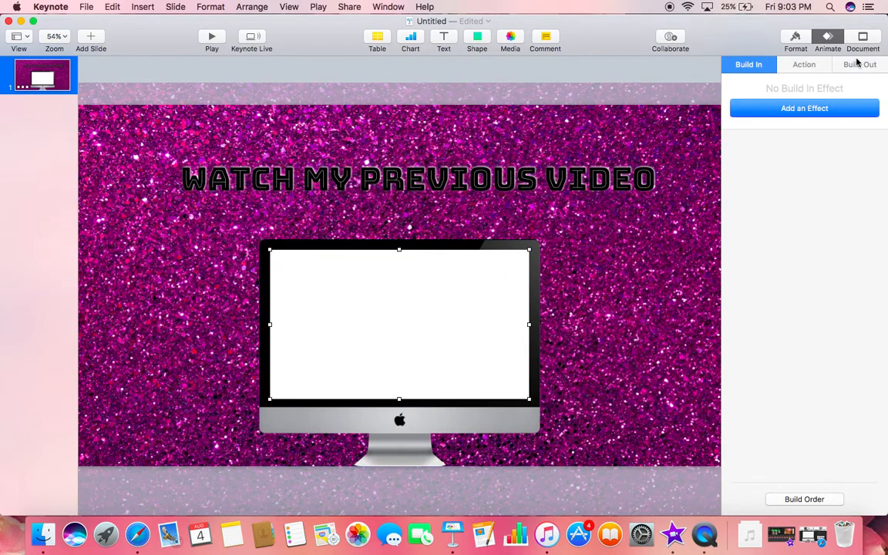
click(775, 112)
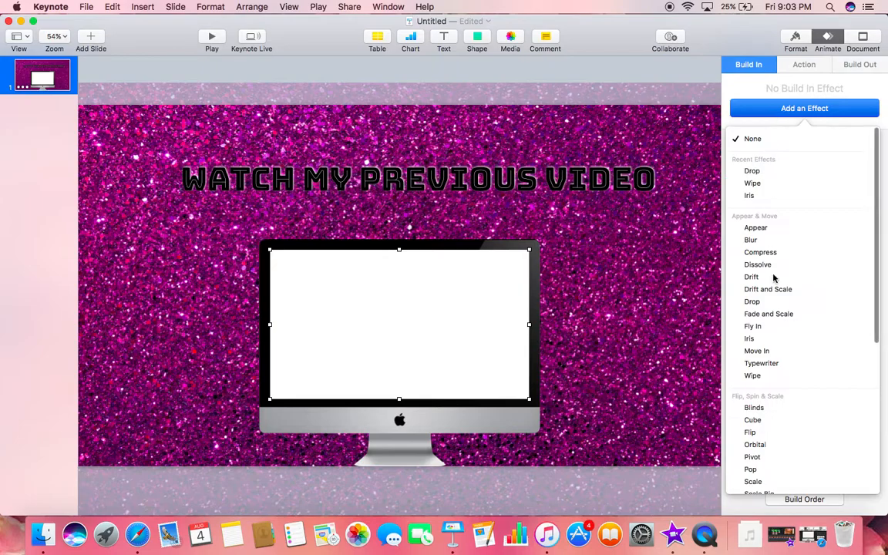
click(778, 420)
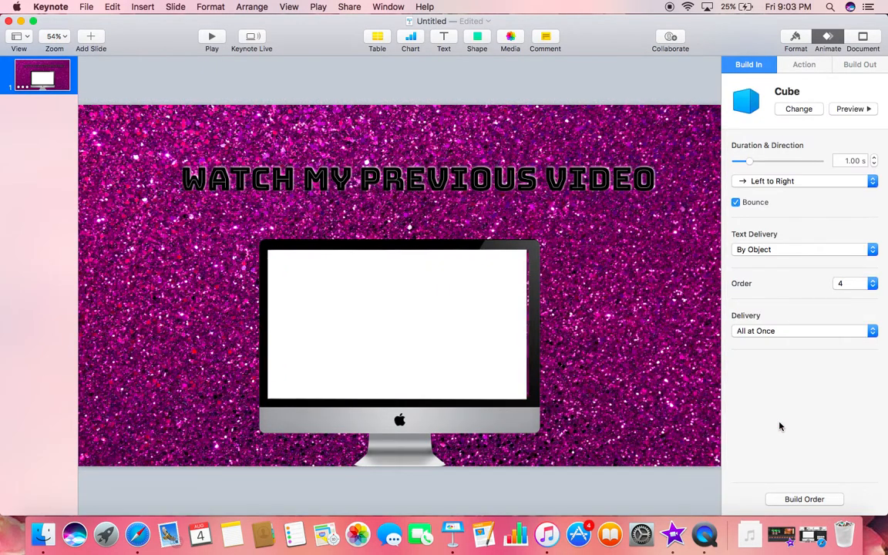
Move the iMac's Cube build directly after the caption's Drop and set it to start With Build 1.
click(804, 499)
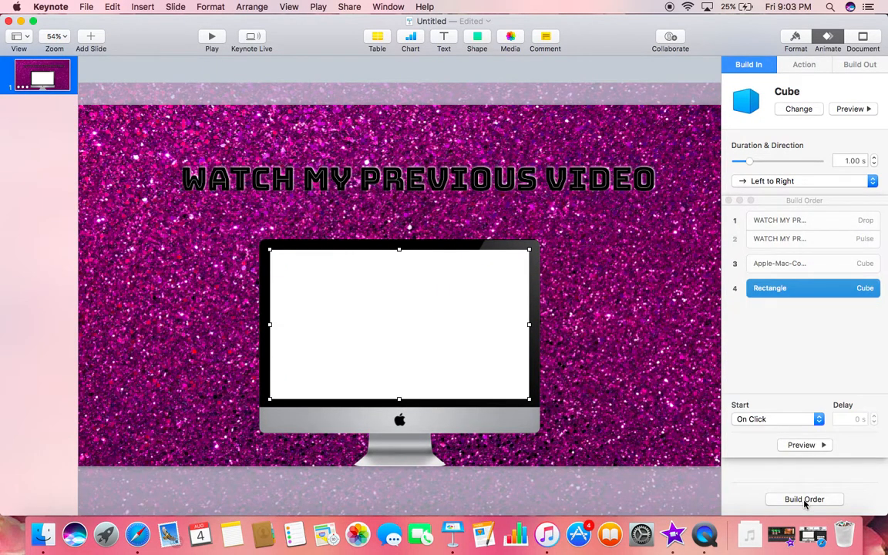
click(780, 264)
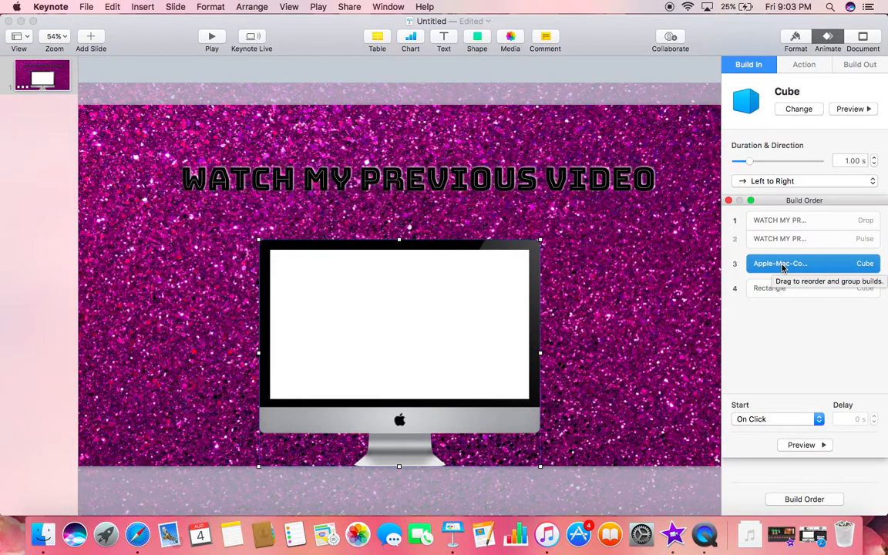
click(807, 418)
click(799, 262)
drag(799, 265, 793, 228)
click(777, 420)
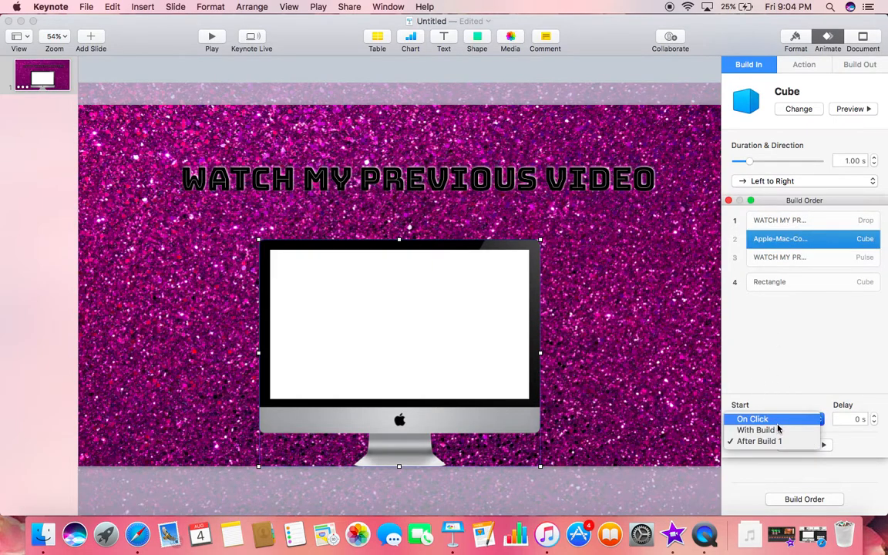
click(779, 432)
Reorder the rectangle's Cube build to come right after the iMac's Cube, before the caption's Pulse, and preview the sequence.
drag(804, 285, 801, 249)
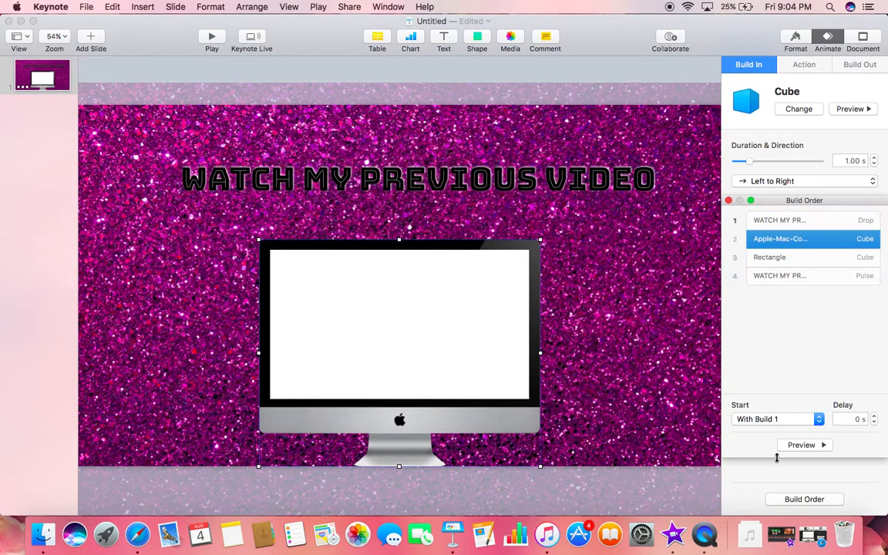
click(777, 418)
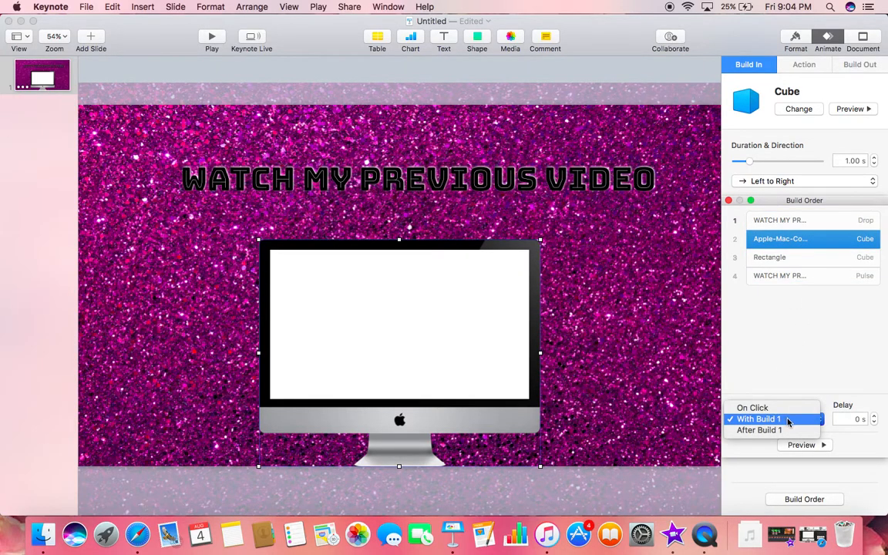
click(787, 420)
click(805, 446)
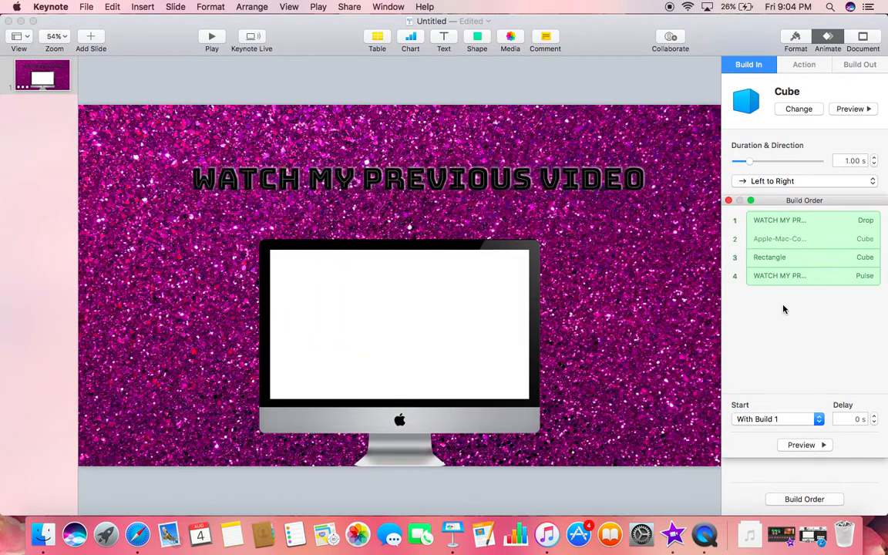
Set the rectangle's Cube build to start With Build 1 and preview the animation sequence.
click(781, 259)
click(782, 418)
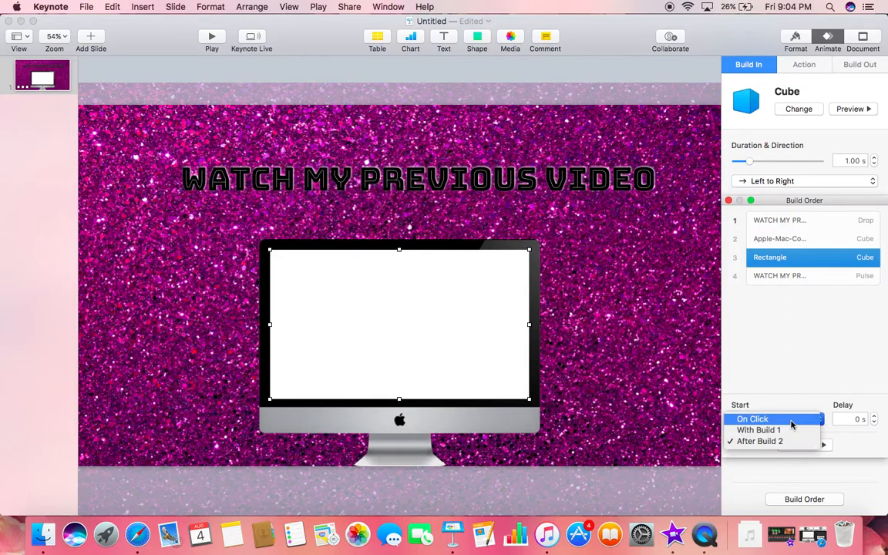
click(791, 429)
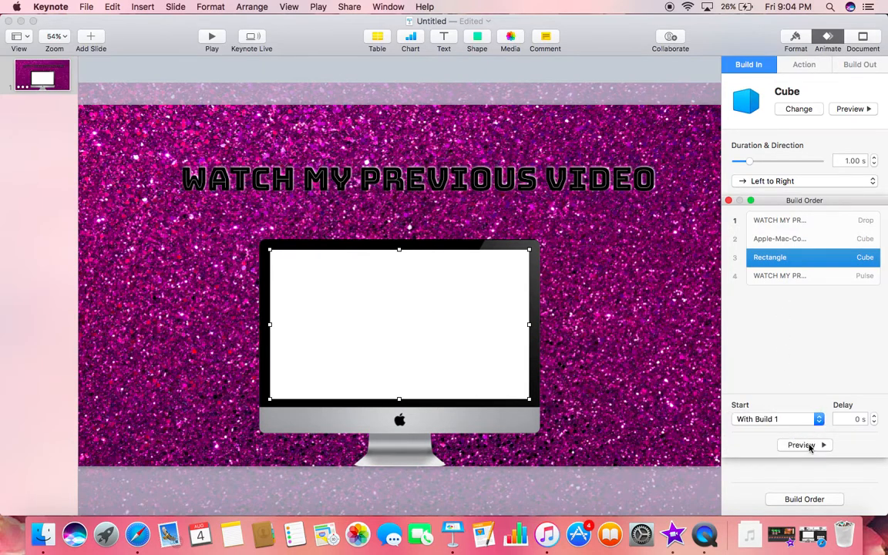
click(806, 446)
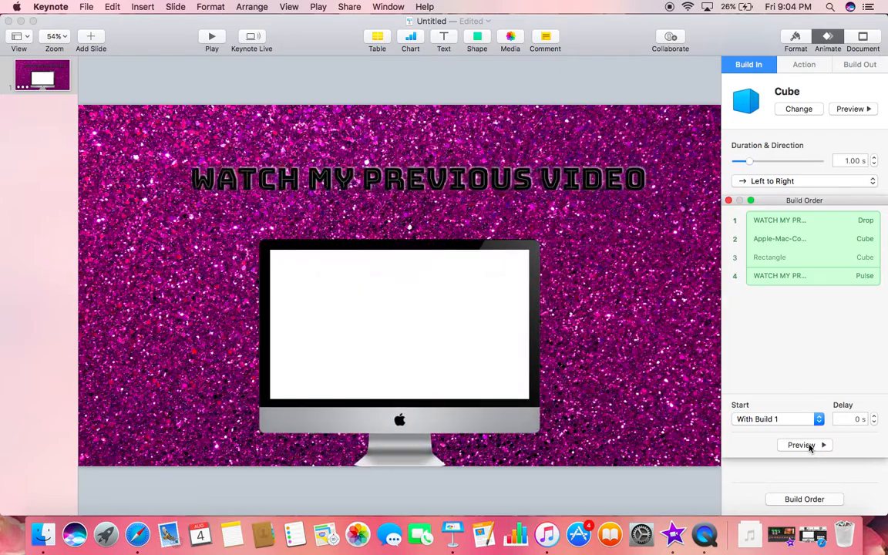
click(807, 445)
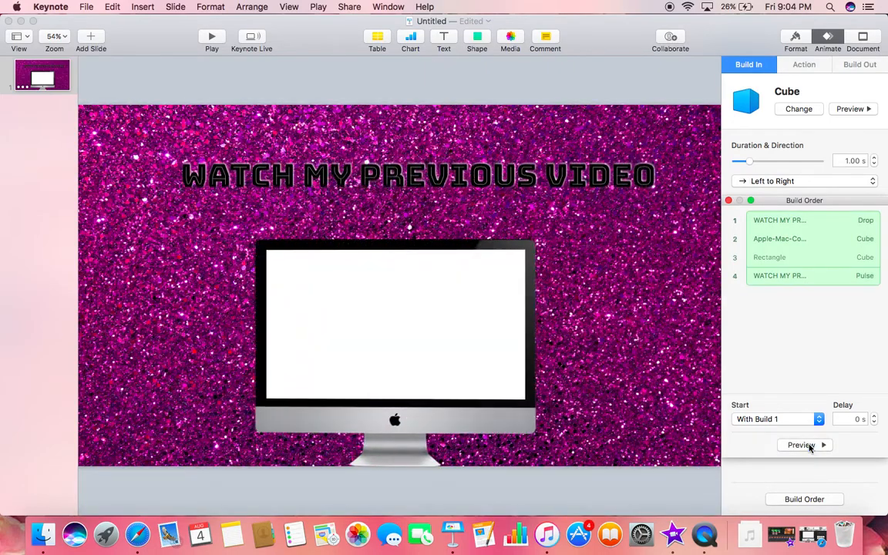
click(728, 200)
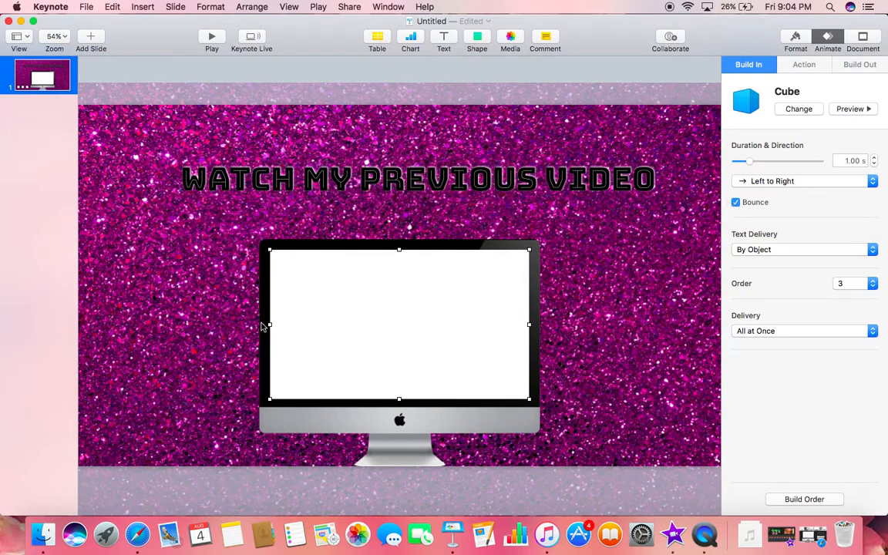
Switch to Safari and search Google Images for "transparent subscribe button".
click(137, 534)
scroll(509, 263, up, 5)
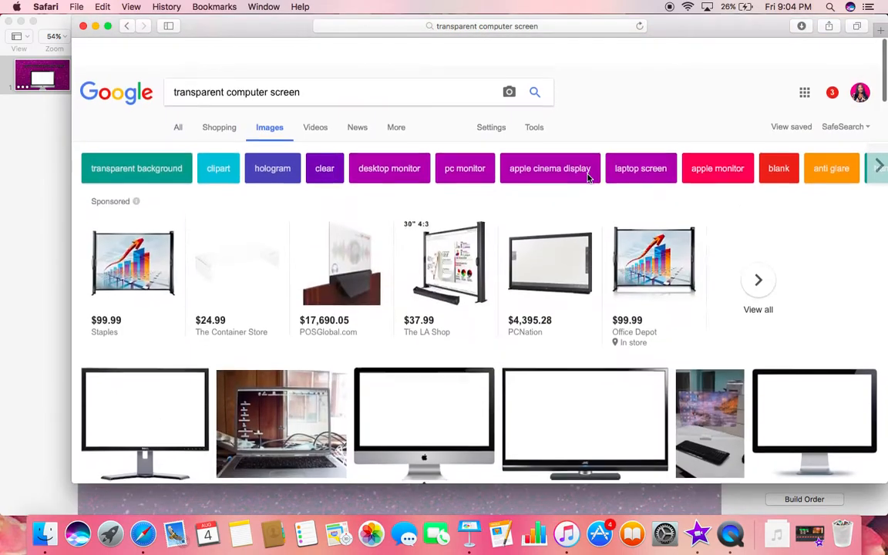
click(325, 63)
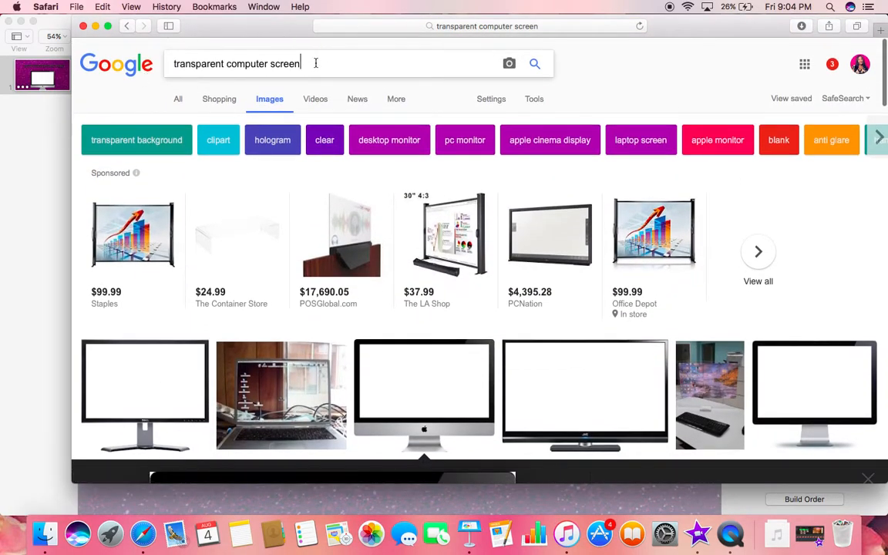
text(Transparent sub)
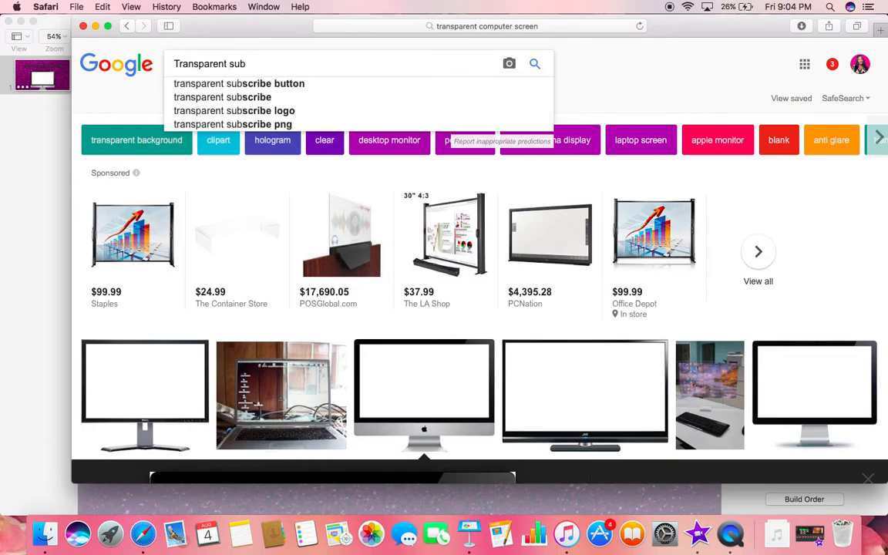
key(Down)
key(Return)
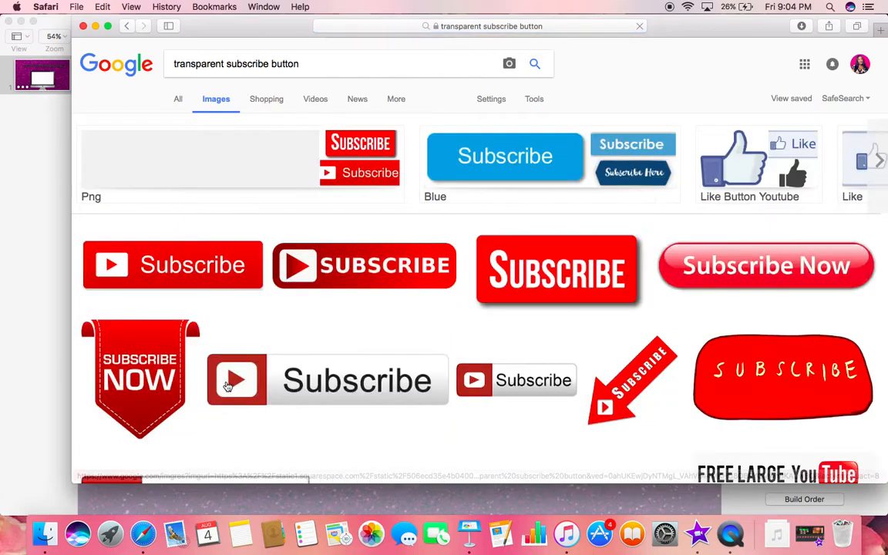
Open the red Subscribe image from the first search result and save it to Downloads as Subscribe-PNG-12.
scroll(252, 383, down, 2)
click(160, 180)
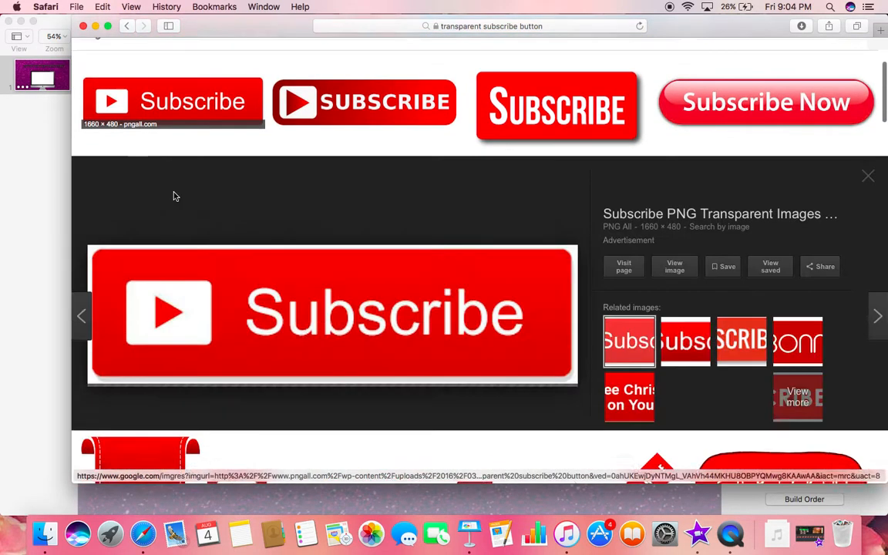
right_click(358, 281)
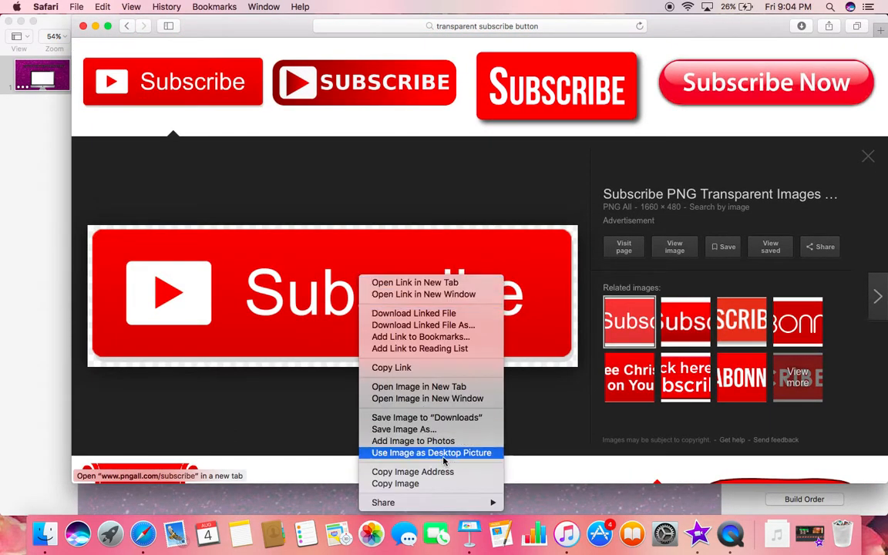
click(429, 429)
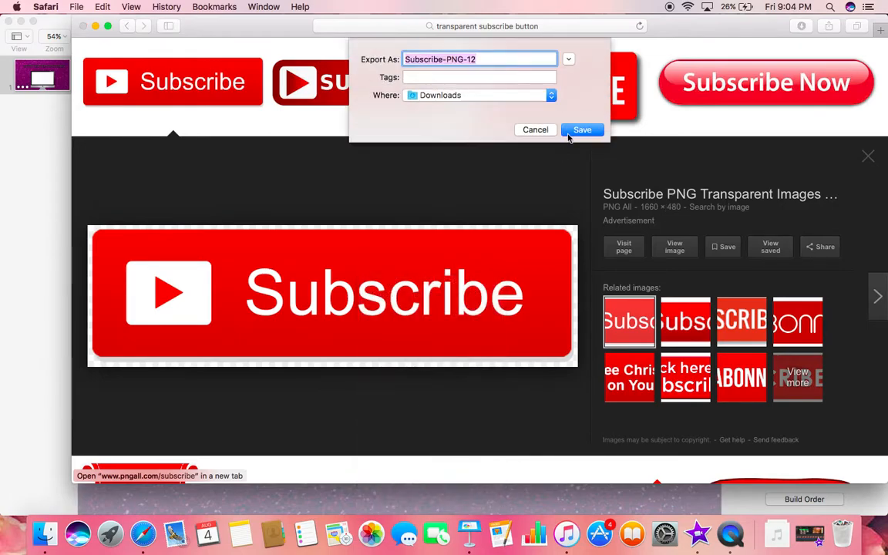
click(582, 130)
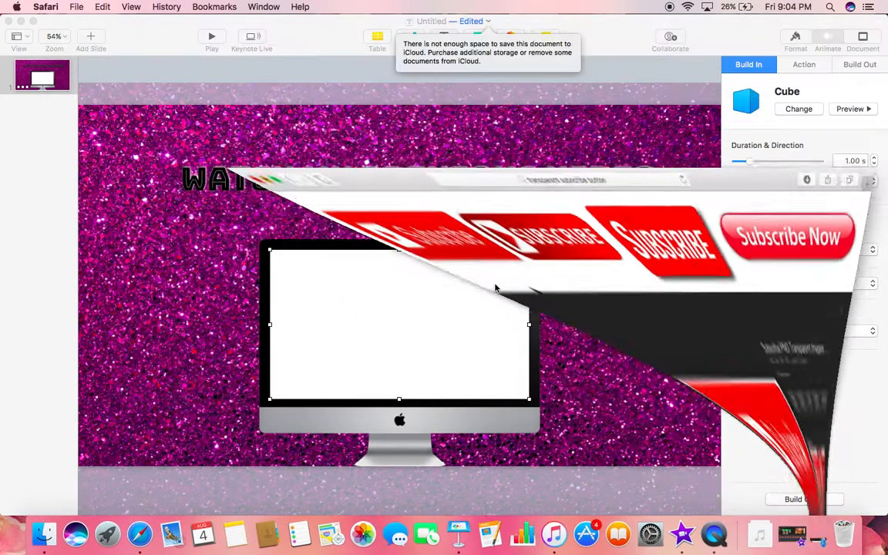
Place the downloaded Subscribe image on the Keynote slide and shrink it to a small button.
click(743, 545)
scroll(742, 425, down, 15)
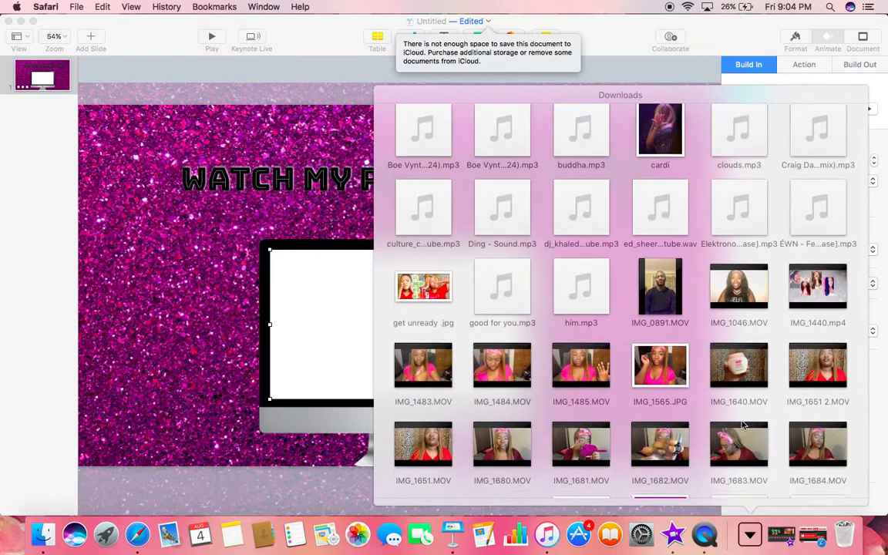
drag(501, 374, 229, 271)
drag(383, 267, 570, 312)
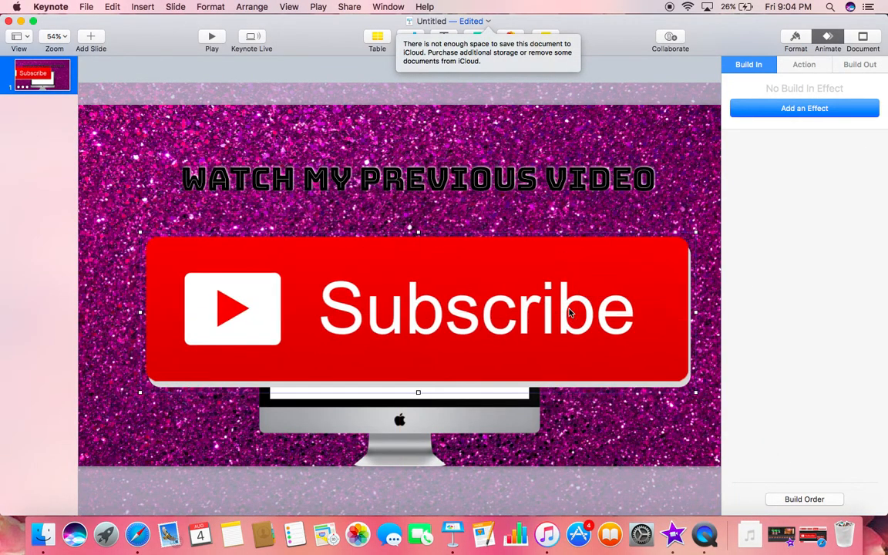
drag(697, 395, 293, 160)
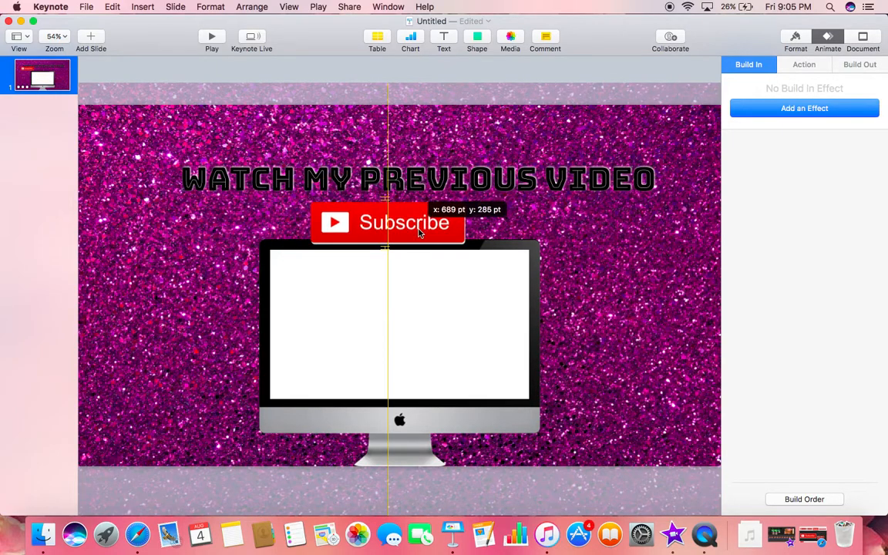
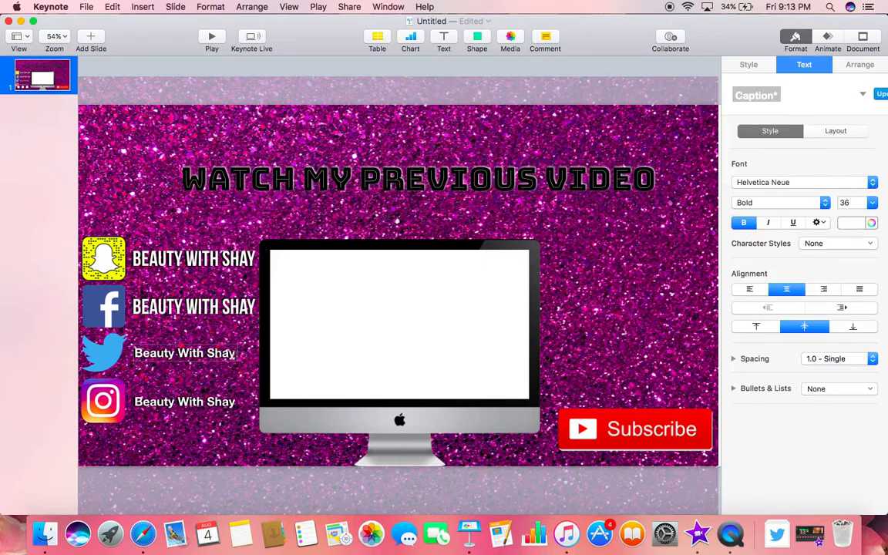
Format the caption beside the Twitter logo in Bebas Neue at size 64 and align it with the captions above.
drag(235, 356, 123, 352)
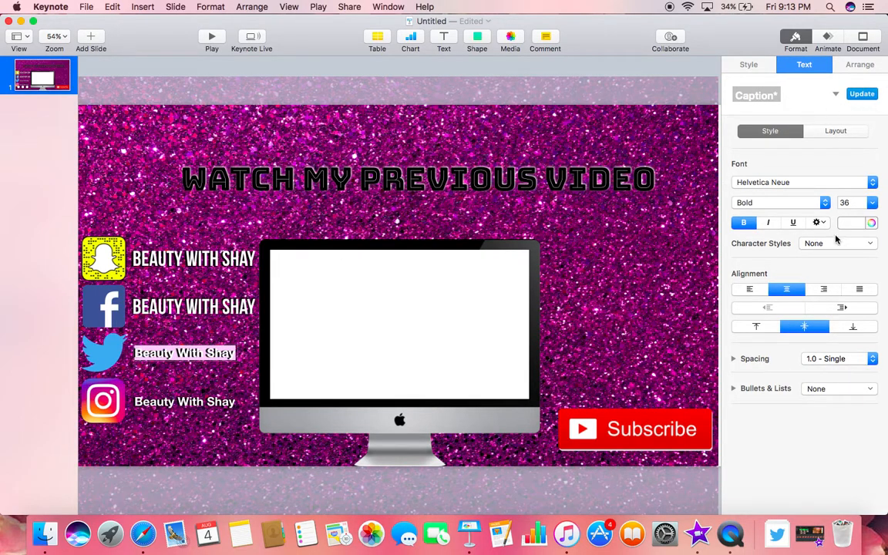
click(835, 185)
scroll(773, 89, up, 10)
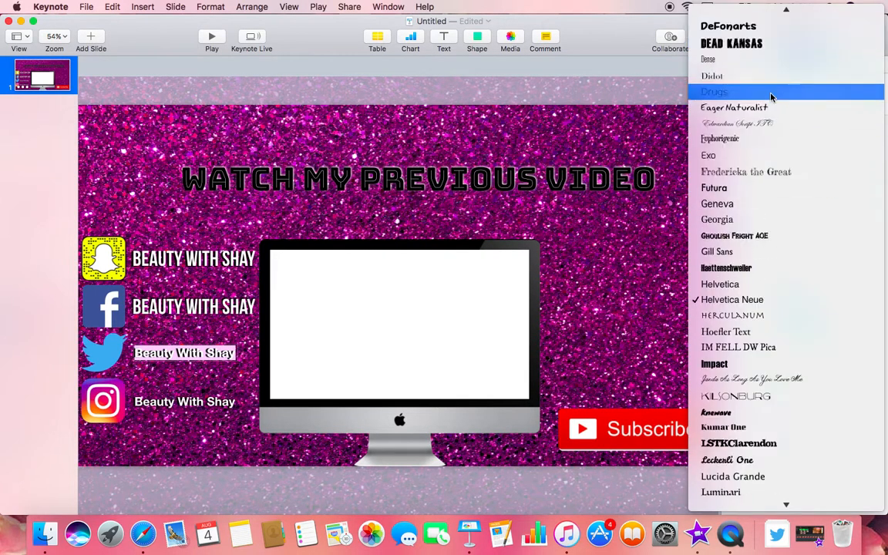
click(770, 13)
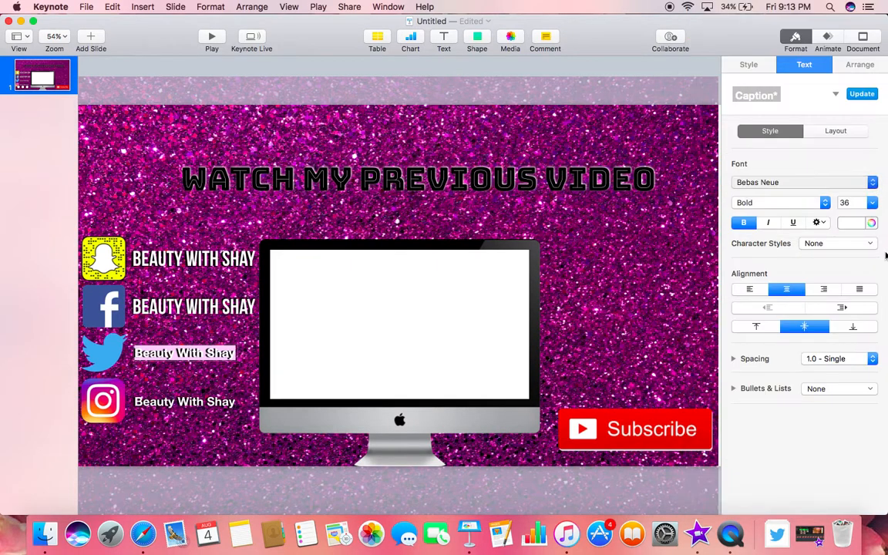
click(872, 203)
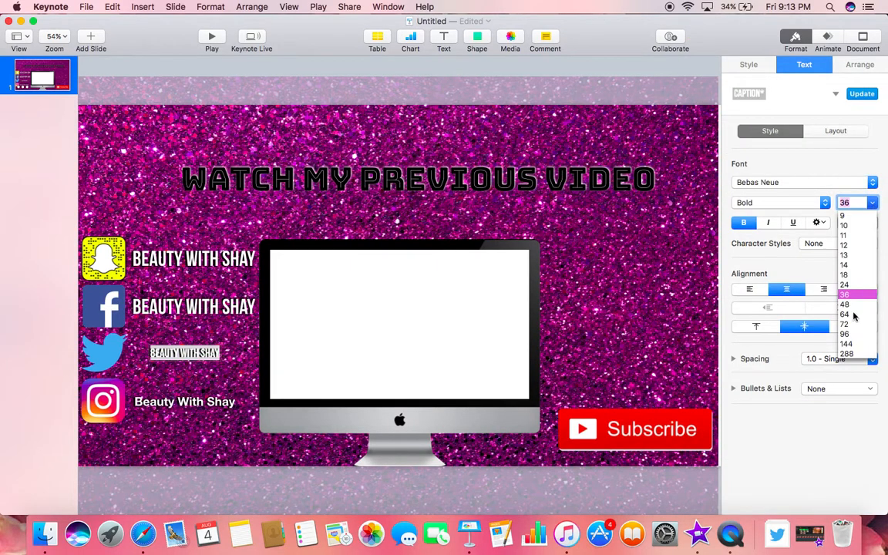
click(852, 314)
click(104, 350)
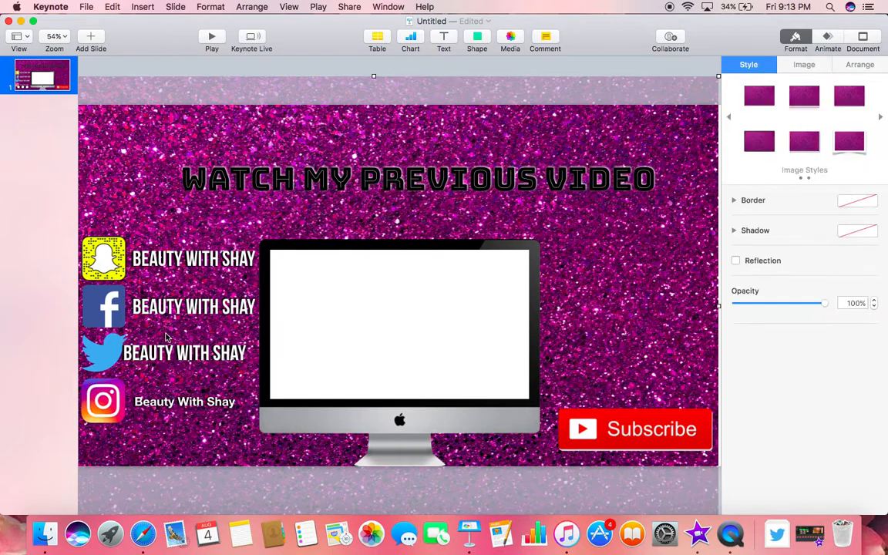
click(183, 353)
drag(184, 353, 188, 353)
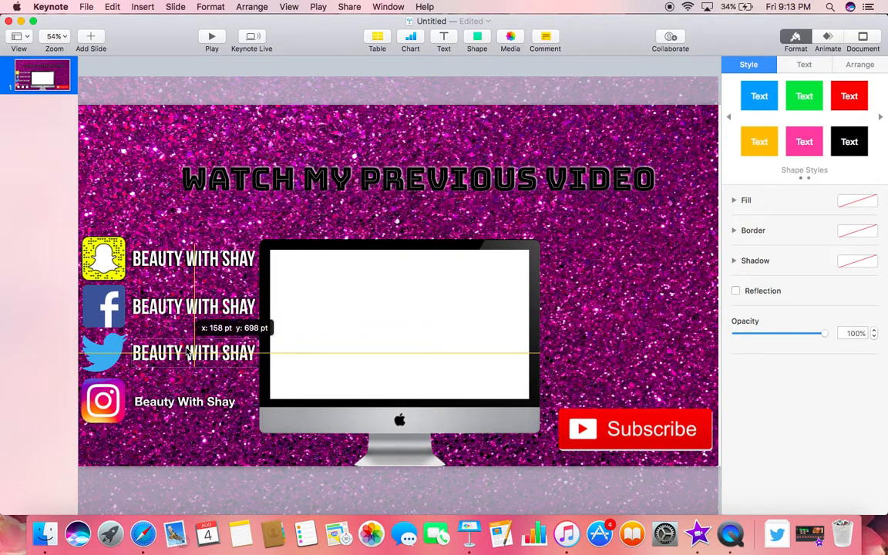
Set the font size of the caption beside the Instagram logo to 64.
click(213, 405)
click(234, 404)
drag(234, 403, 129, 404)
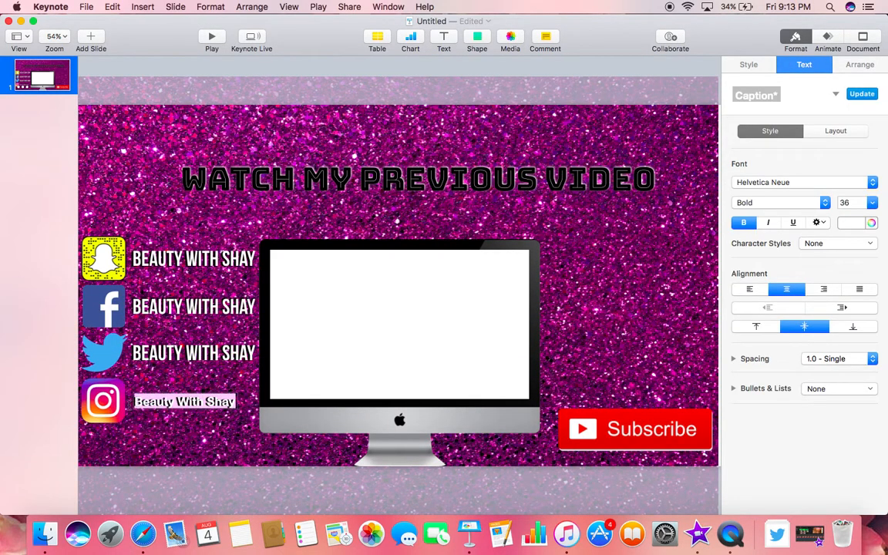
click(872, 202)
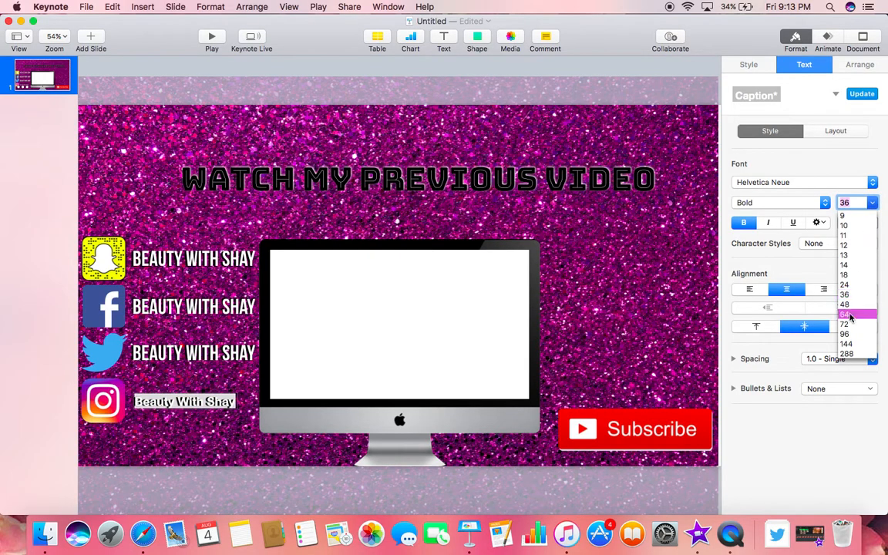
click(847, 308)
Change the Instagram caption's font to Bebas Neue and align it under the other social media captions.
click(821, 202)
click(862, 181)
click(855, 182)
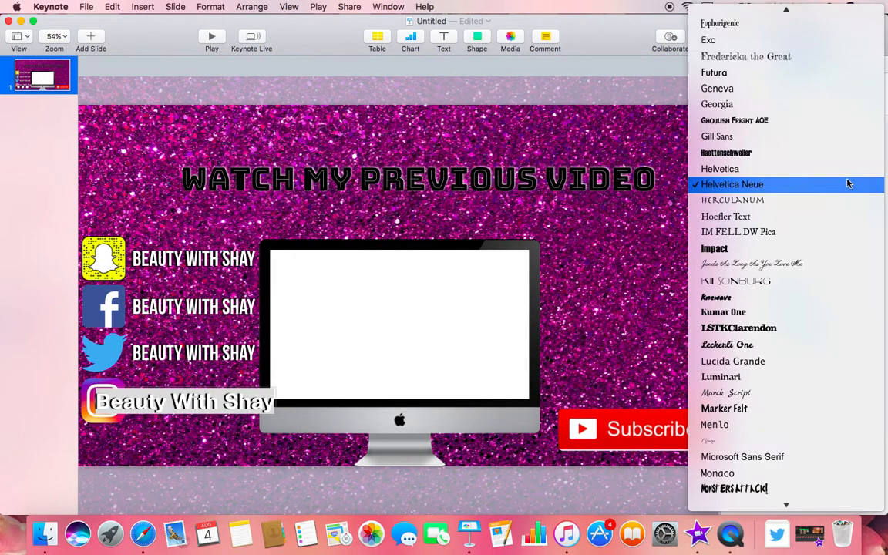
scroll(790, 60, up, 10)
scroll(790, 60, up, 10)
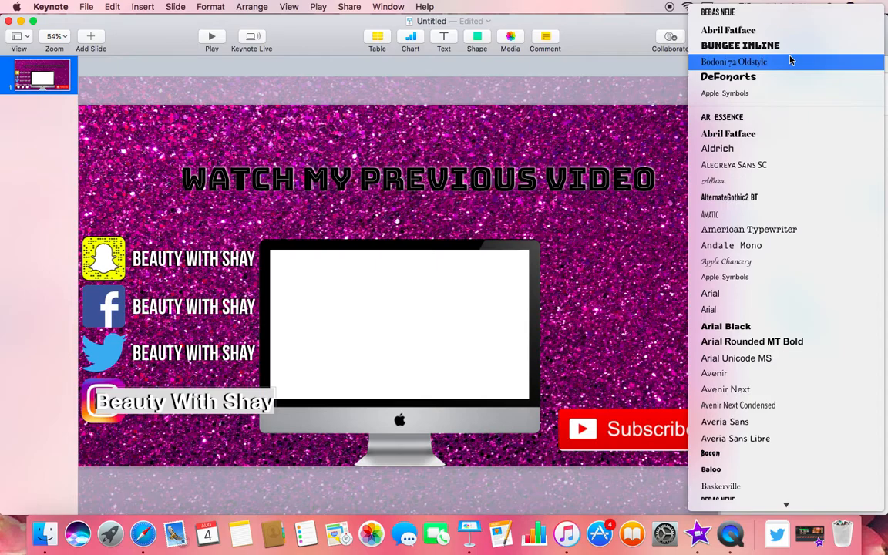
click(758, 17)
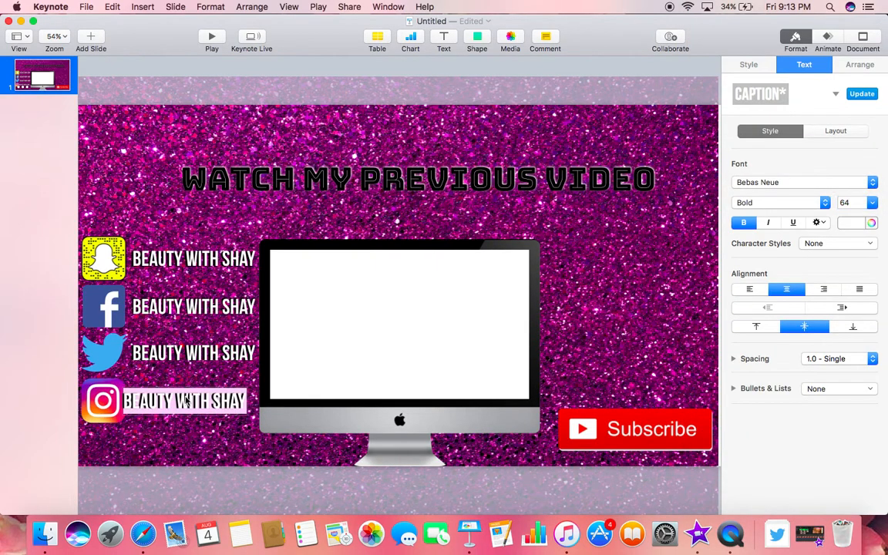
click(185, 380)
drag(189, 405, 200, 406)
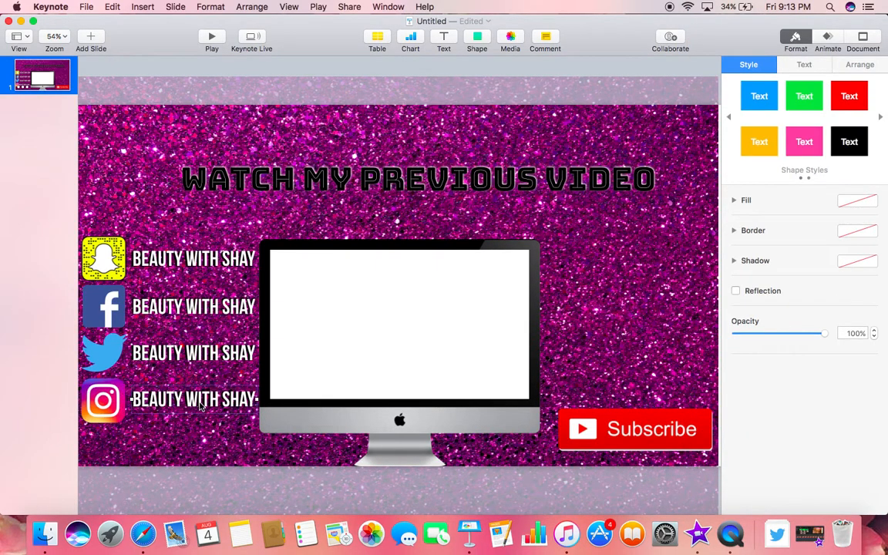
click(132, 161)
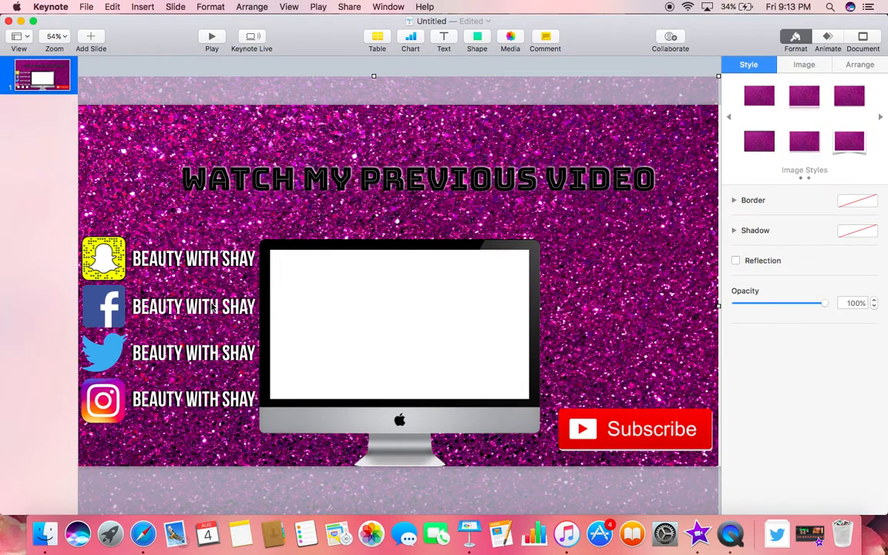
Give the text box of the caption beside the Snapchat logo a yellow color fill.
click(252, 264)
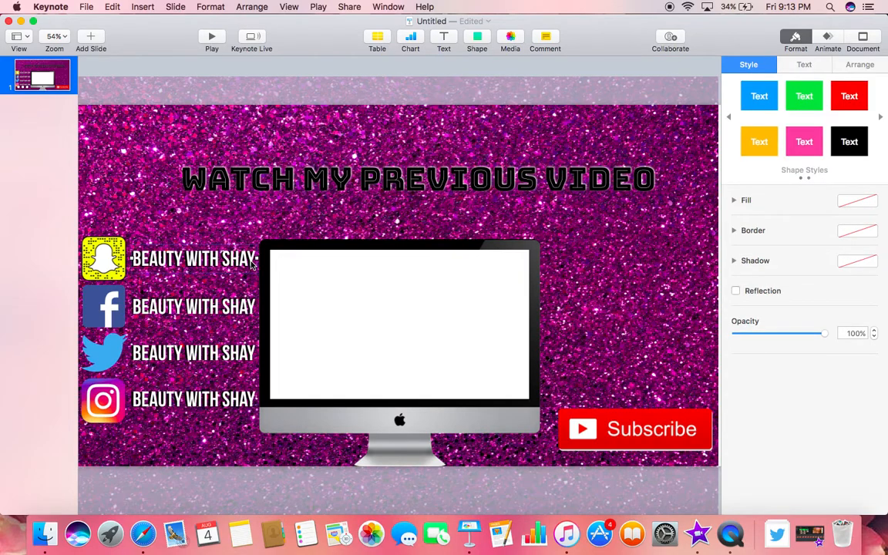
drag(258, 266, 133, 262)
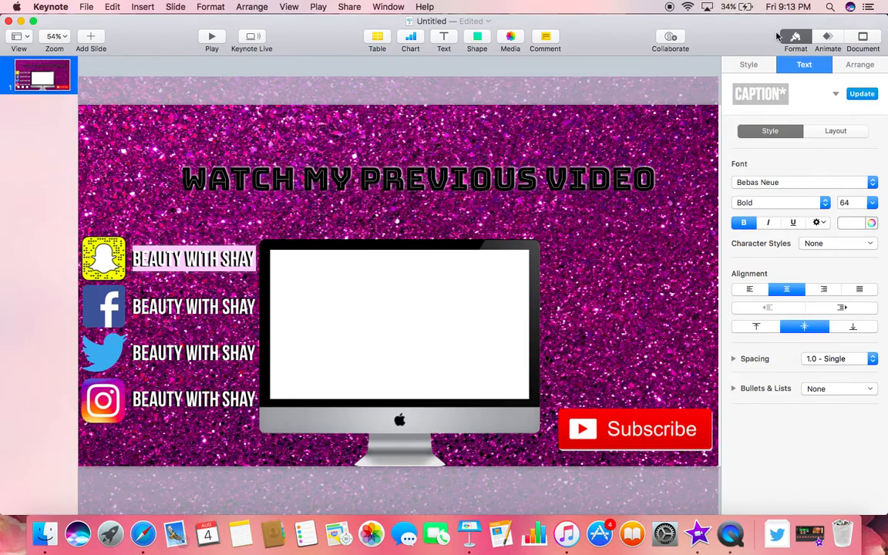
click(790, 36)
click(796, 39)
click(862, 224)
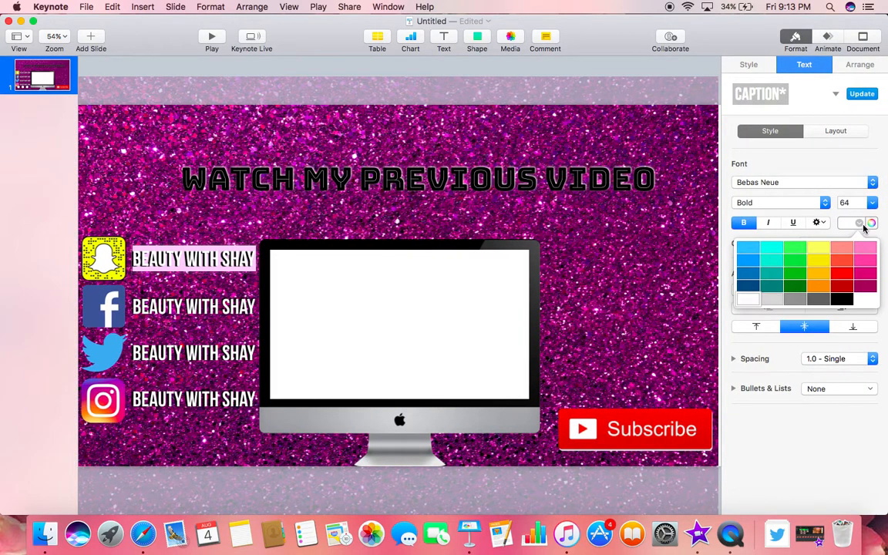
click(863, 225)
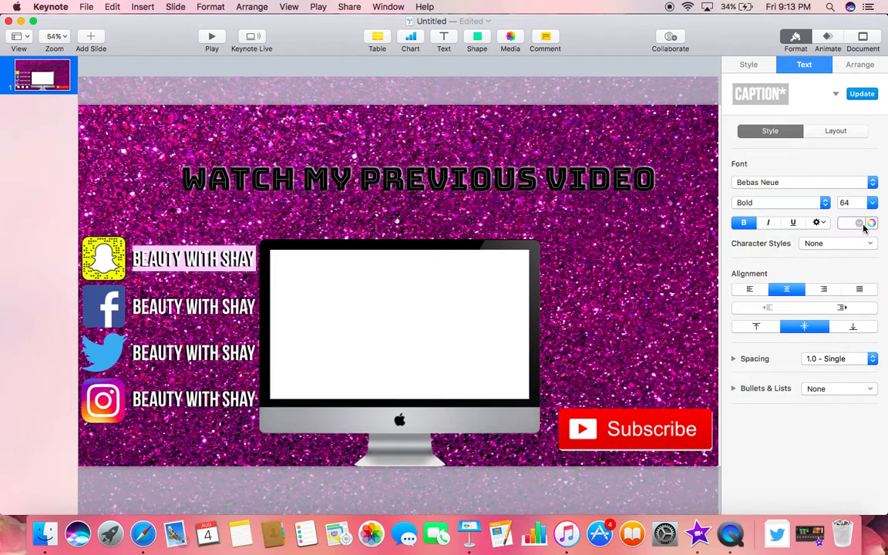
click(749, 65)
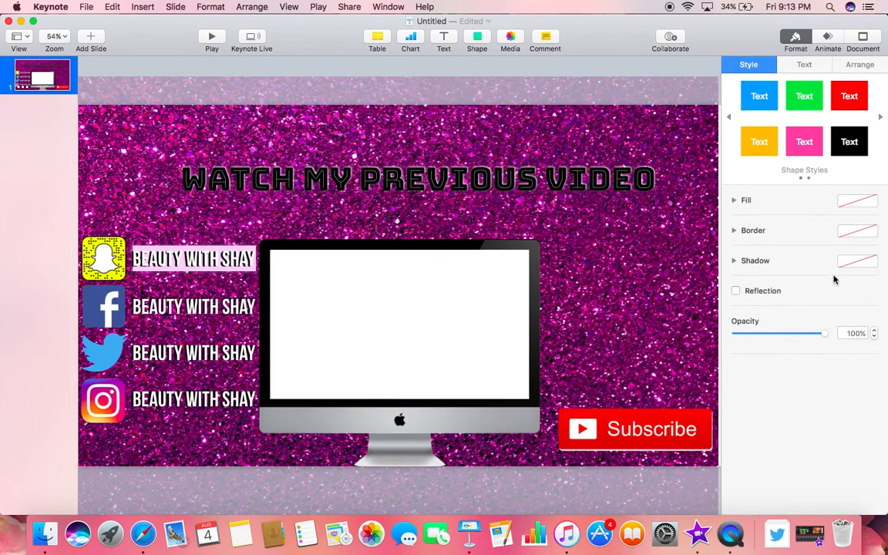
click(856, 201)
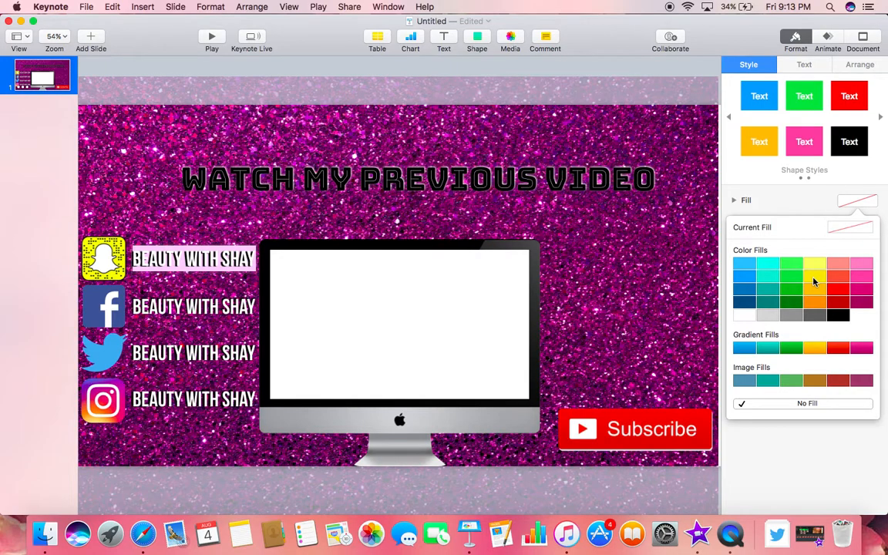
click(813, 282)
click(190, 219)
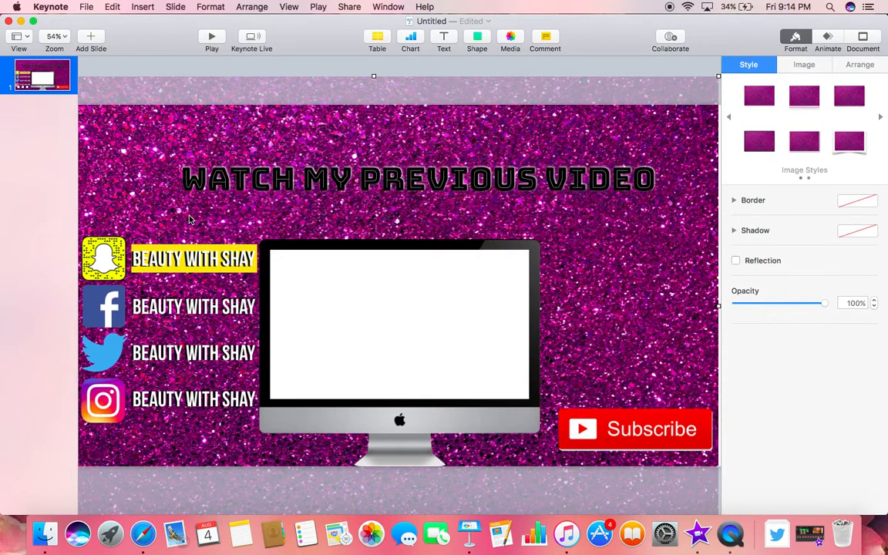
Fill the text box of the caption beside the Facebook logo with the medium-dark blue color.
click(229, 312)
click(255, 312)
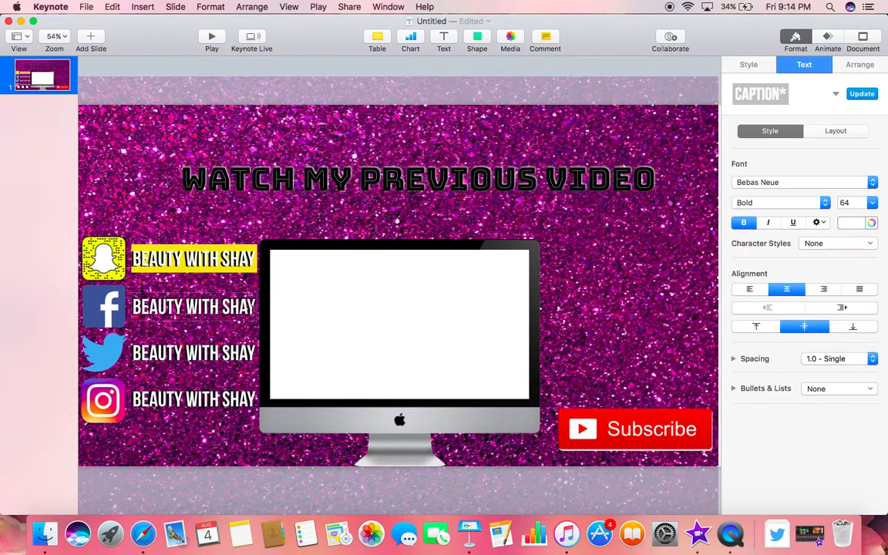
drag(255, 311, 131, 311)
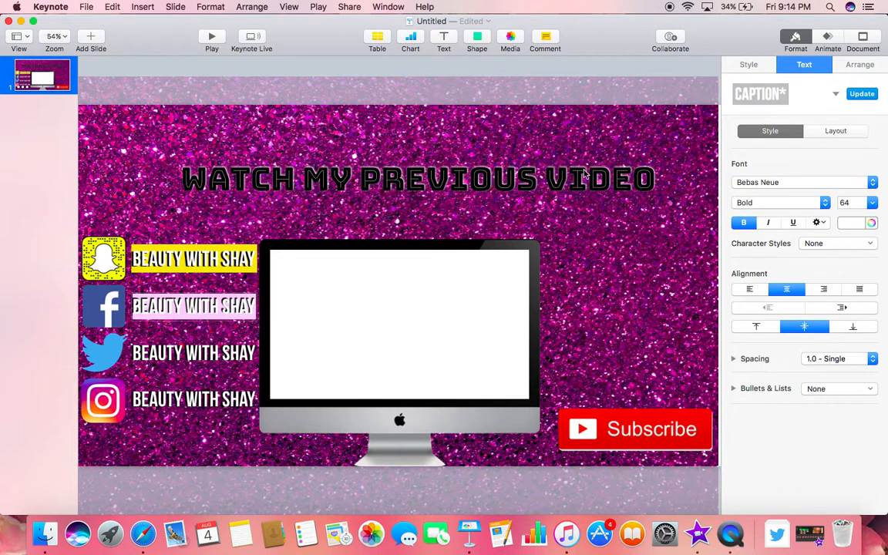
click(758, 65)
click(857, 200)
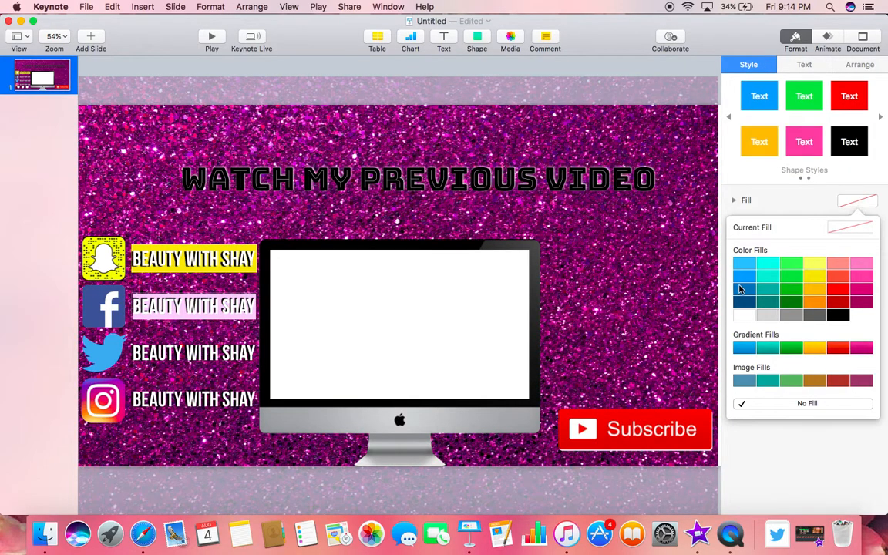
click(741, 277)
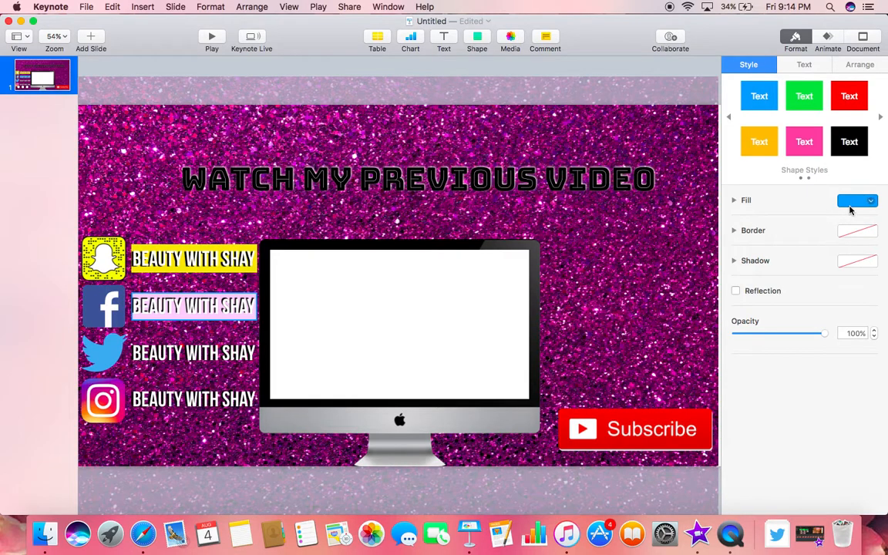
click(850, 205)
click(742, 291)
Fill the text box of the caption beside the Twitter logo with the lightest blue color.
click(229, 348)
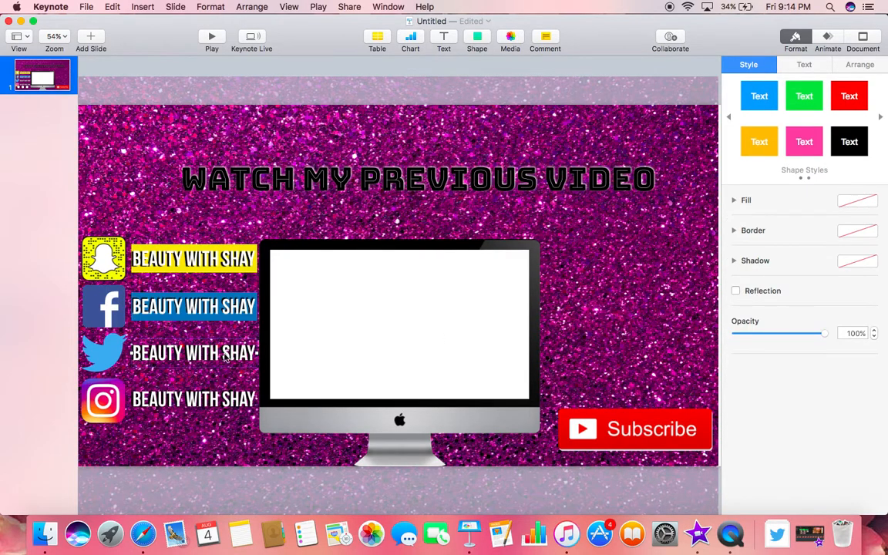
click(241, 366)
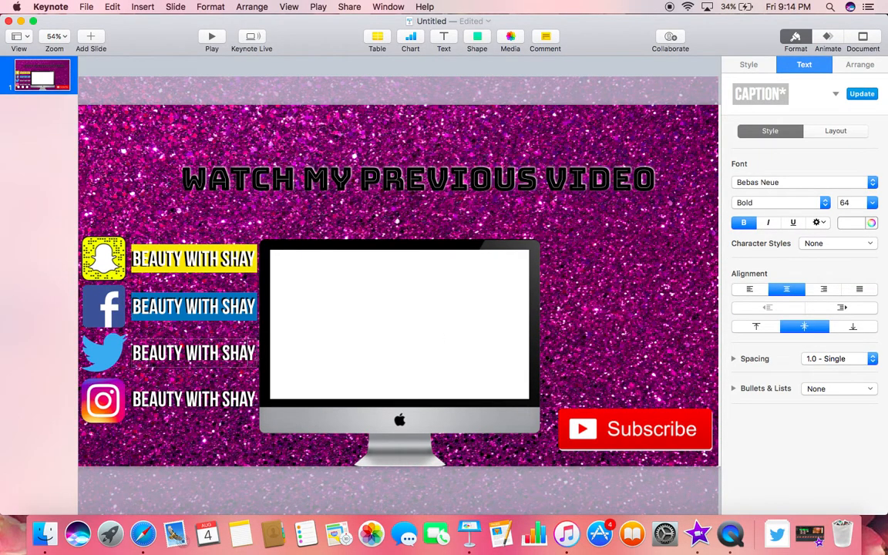
drag(256, 353, 132, 352)
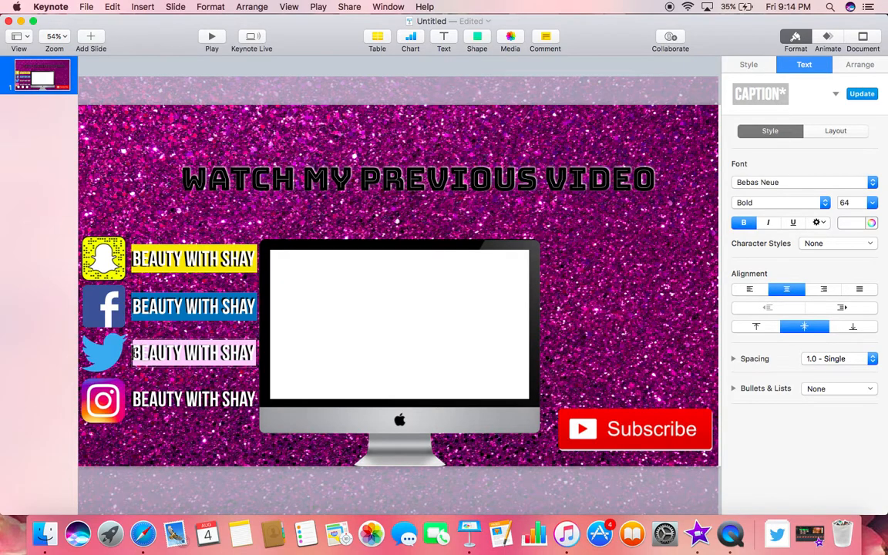
click(748, 65)
click(851, 199)
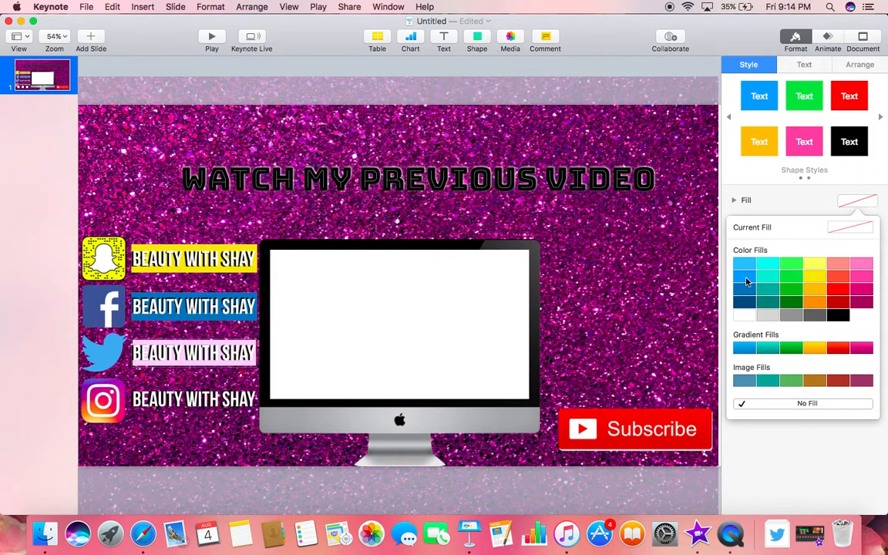
click(743, 268)
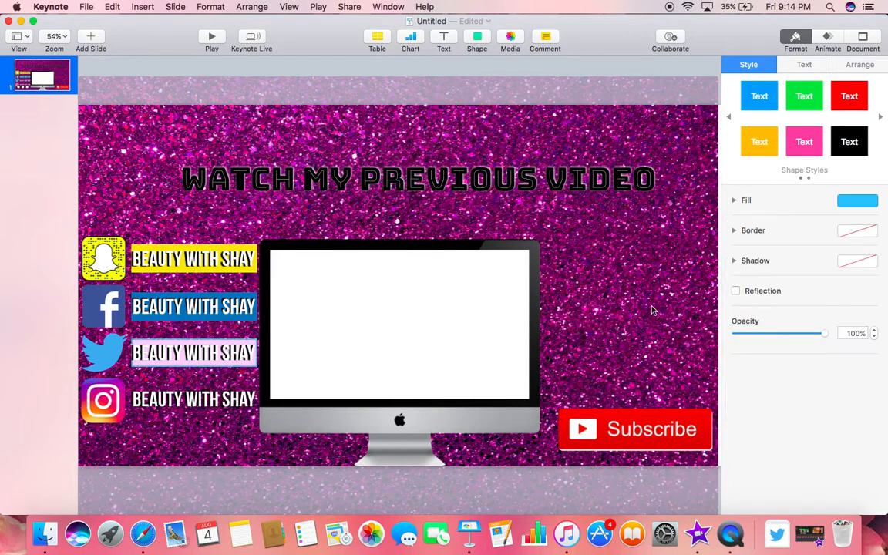
Fill the text box of the caption beside the Instagram logo with the bright pink color.
click(206, 391)
click(248, 407)
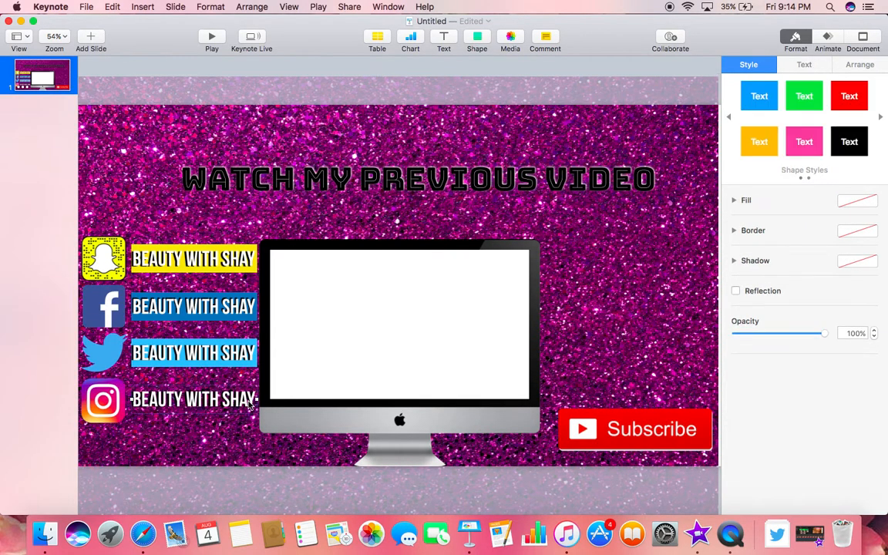
double_click(250, 404)
drag(248, 403, 132, 402)
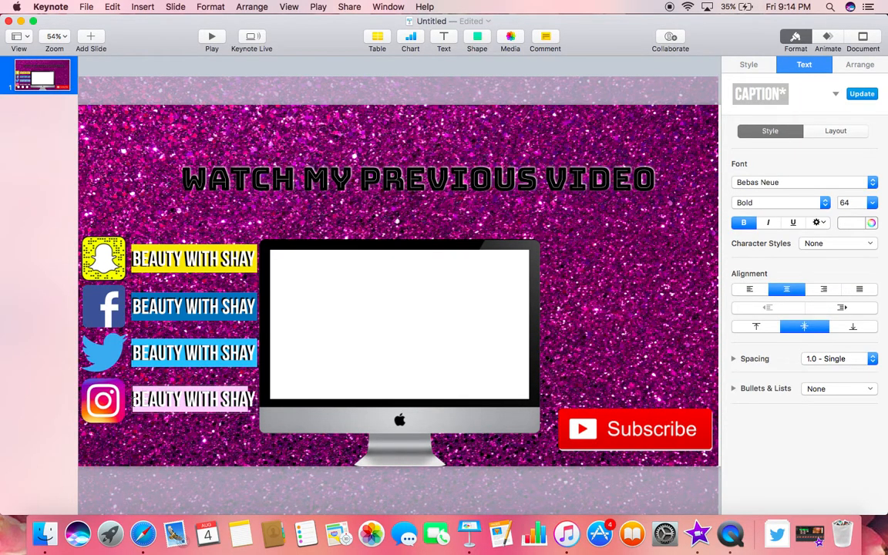
click(750, 65)
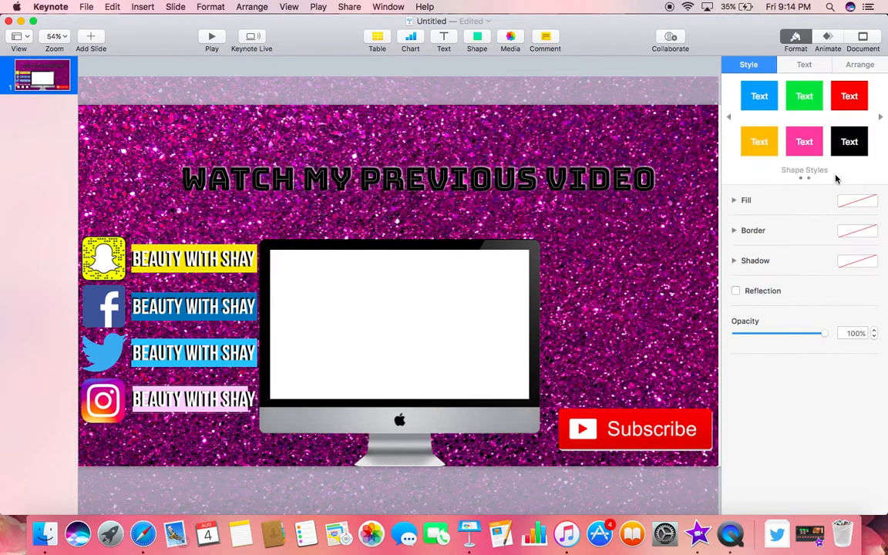
click(861, 200)
click(866, 285)
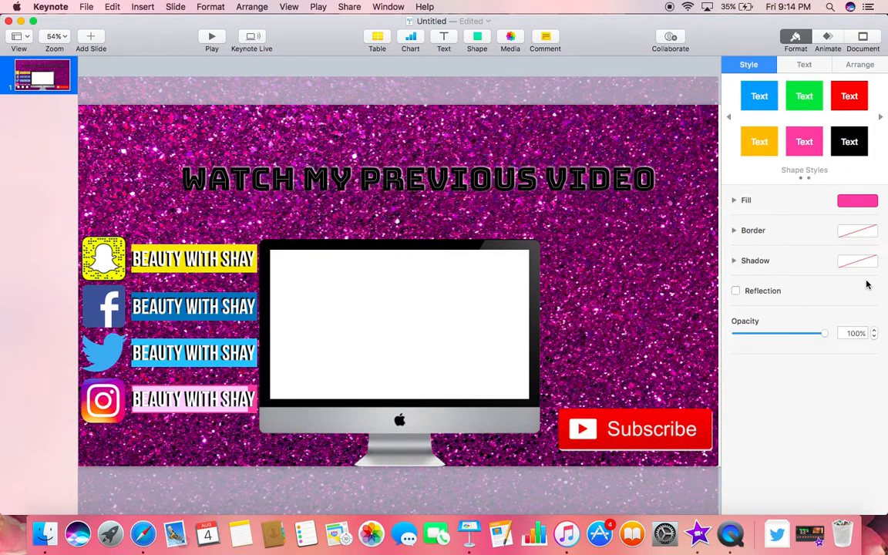
click(259, 217)
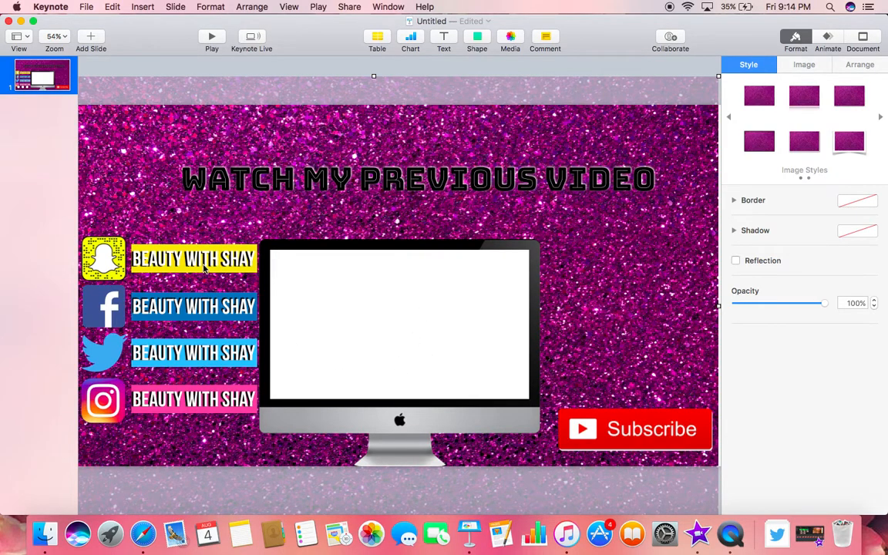
Add the Cube build-in effect to the caption beside the Snapchat logo.
click(248, 266)
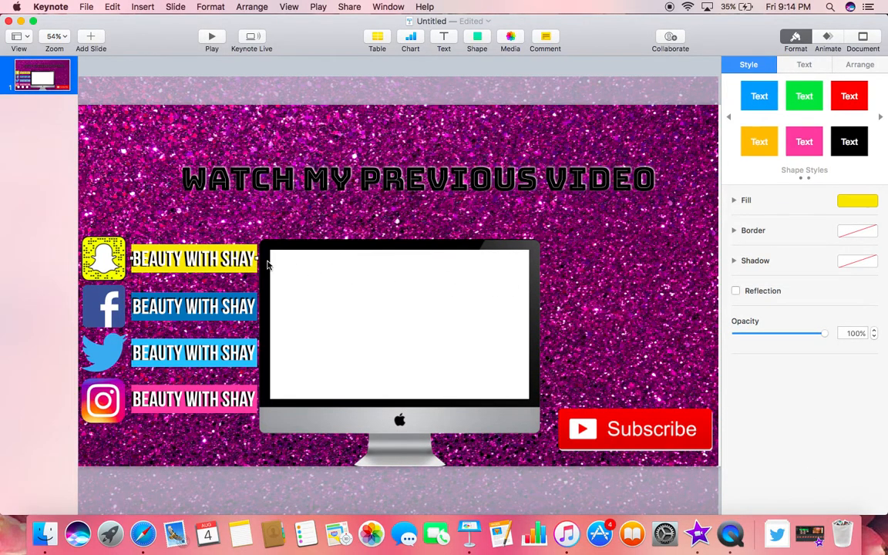
click(251, 263)
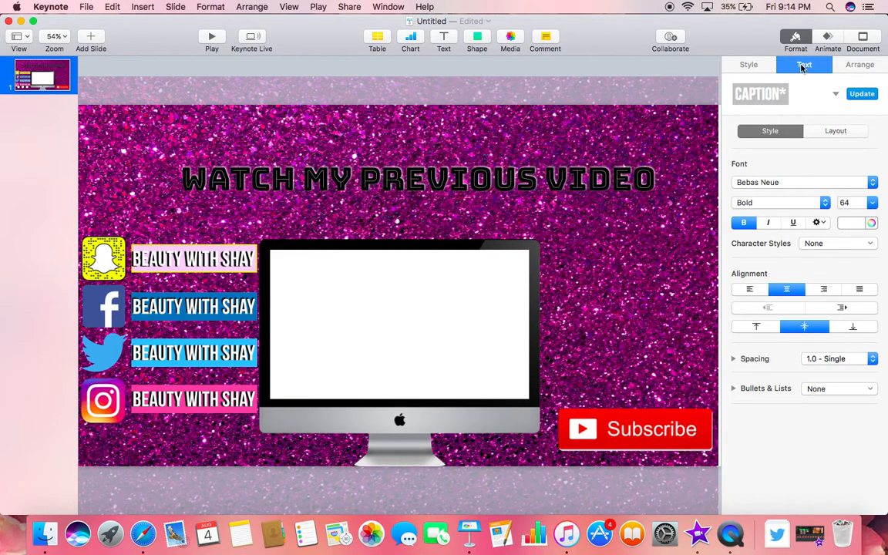
click(827, 38)
click(821, 108)
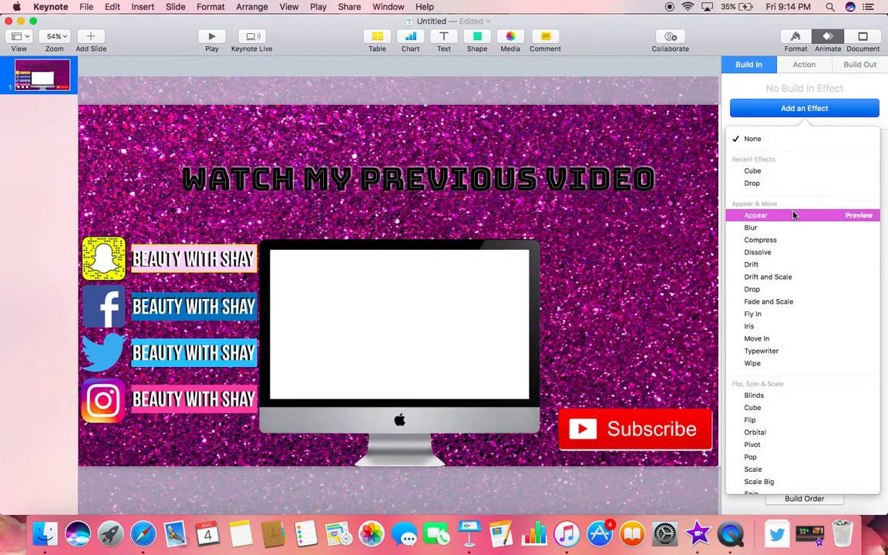
click(779, 171)
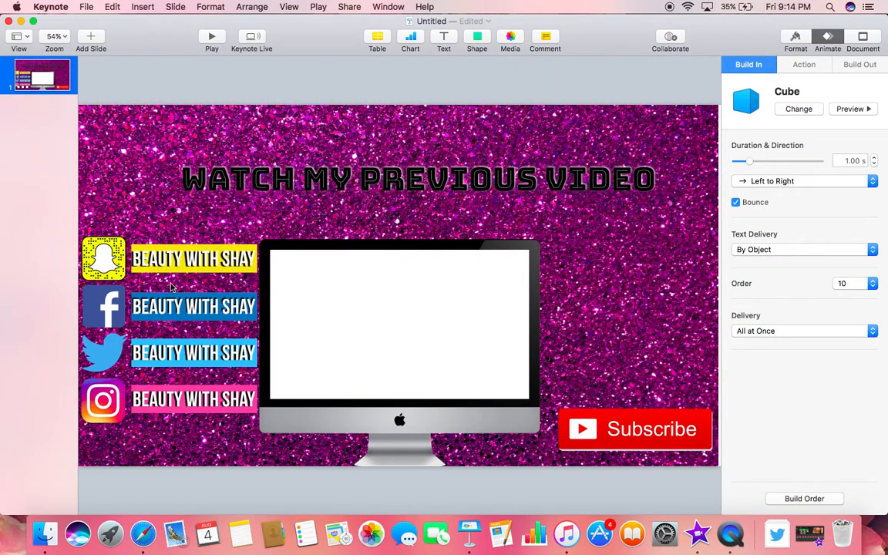
Give the caption beside the Facebook logo the Cube build-in effect.
click(245, 308)
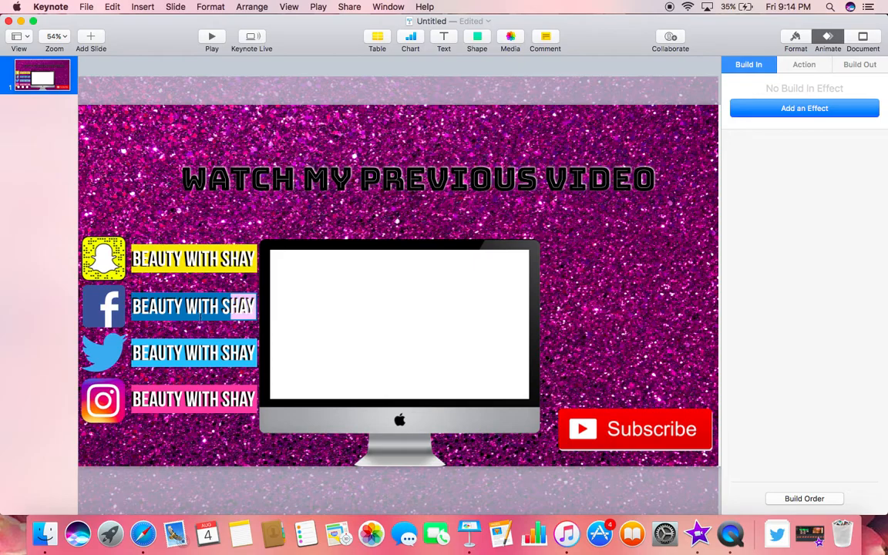
triple_click(251, 308)
click(736, 108)
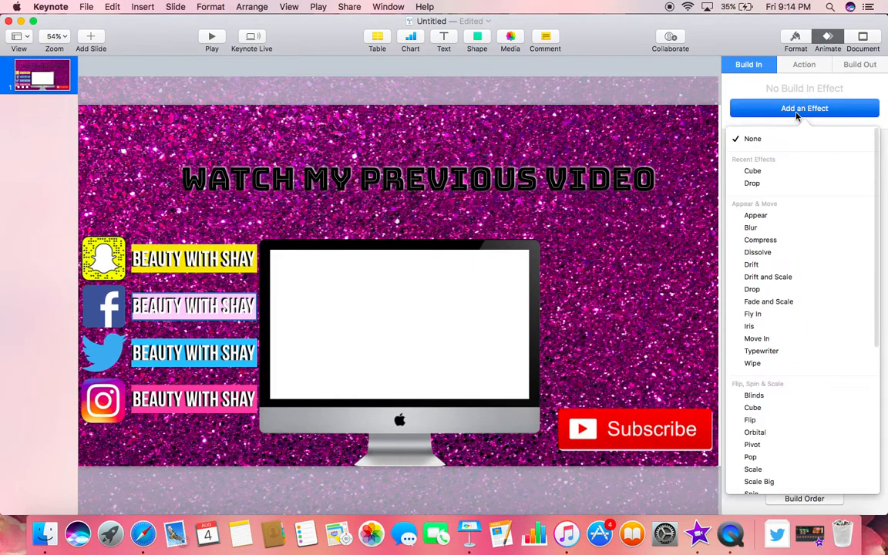
click(755, 183)
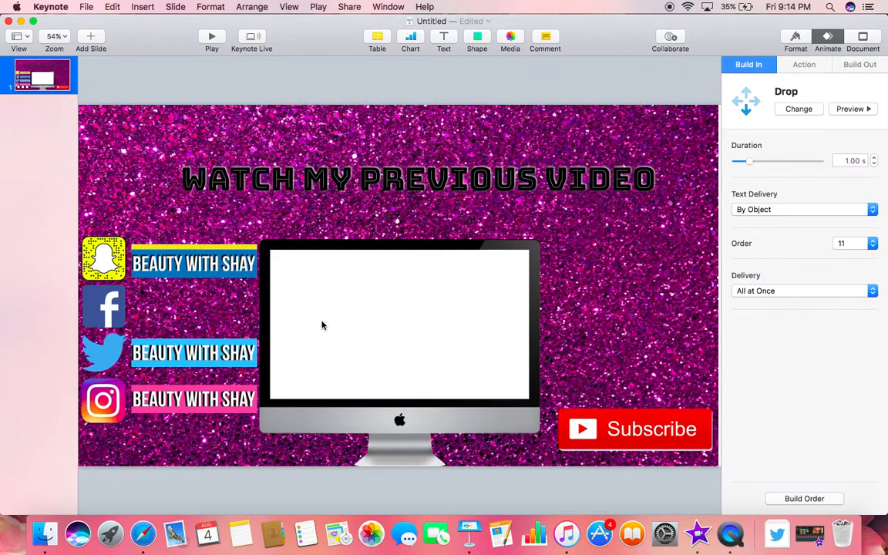
click(795, 110)
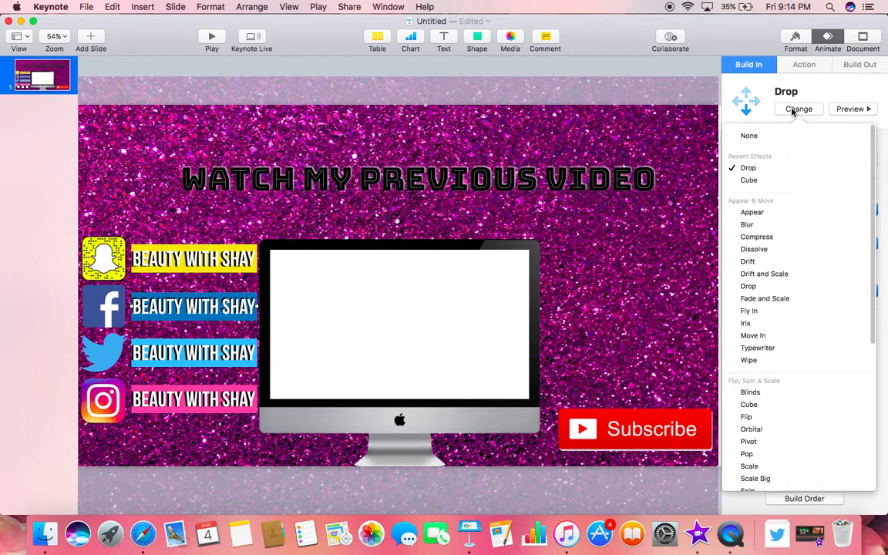
click(768, 181)
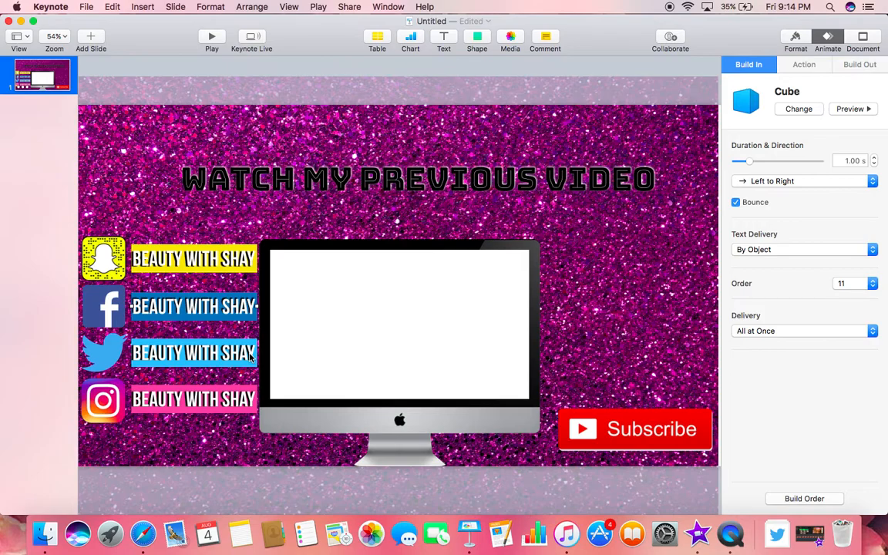
Apply the Cube build-in effect to the caption beside the Twitter logo.
drag(254, 358, 120, 354)
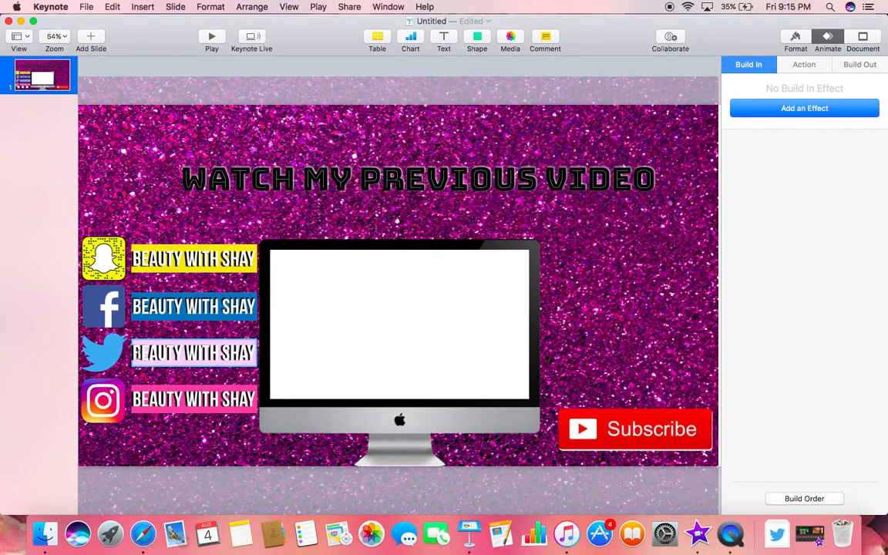
click(802, 106)
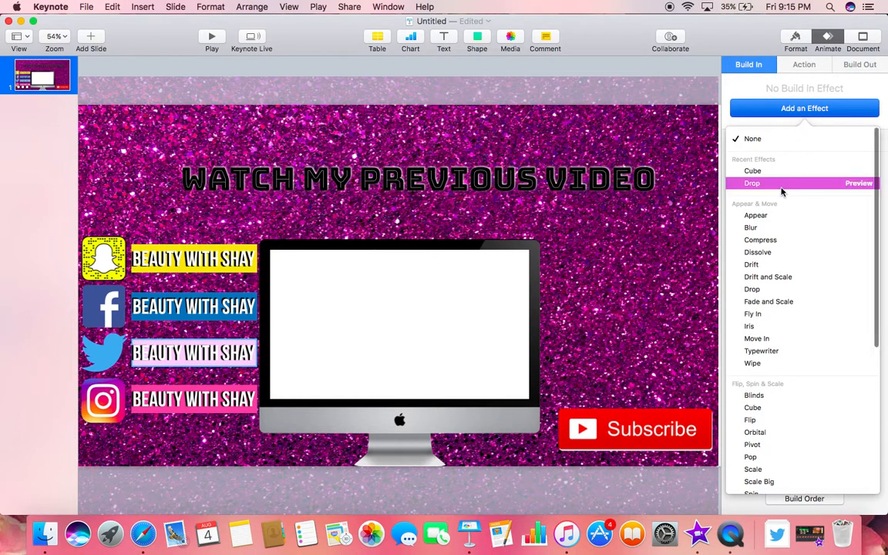
click(759, 171)
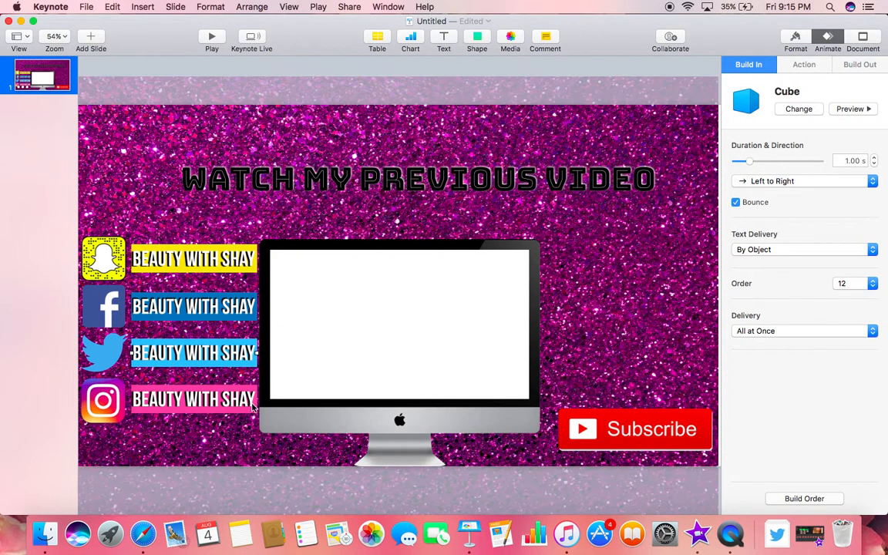
Apply the Cube build-in effect to the caption beside the Instagram logo.
double_click(253, 405)
drag(253, 405, 134, 410)
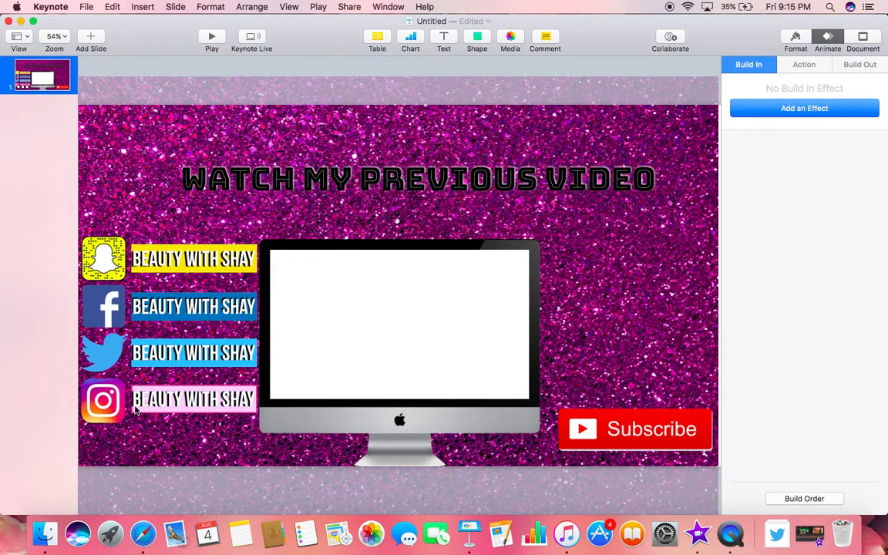
click(791, 110)
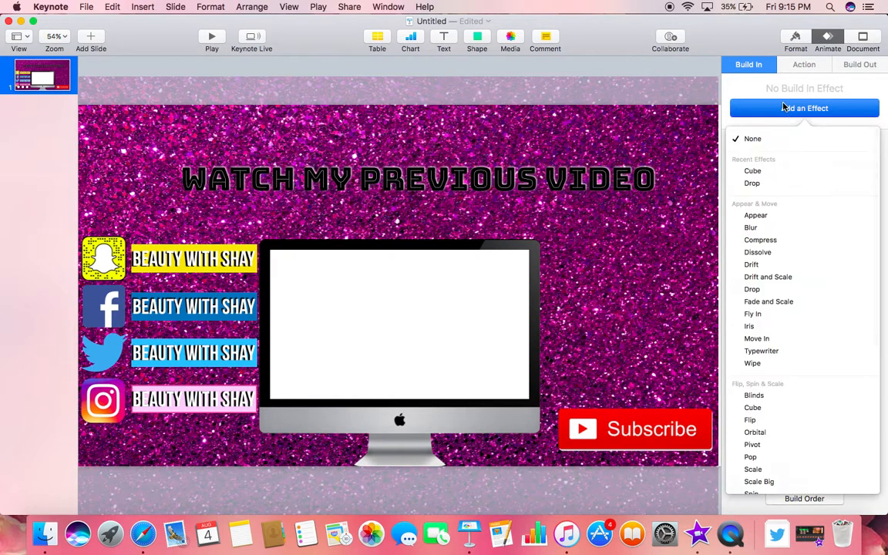
click(752, 172)
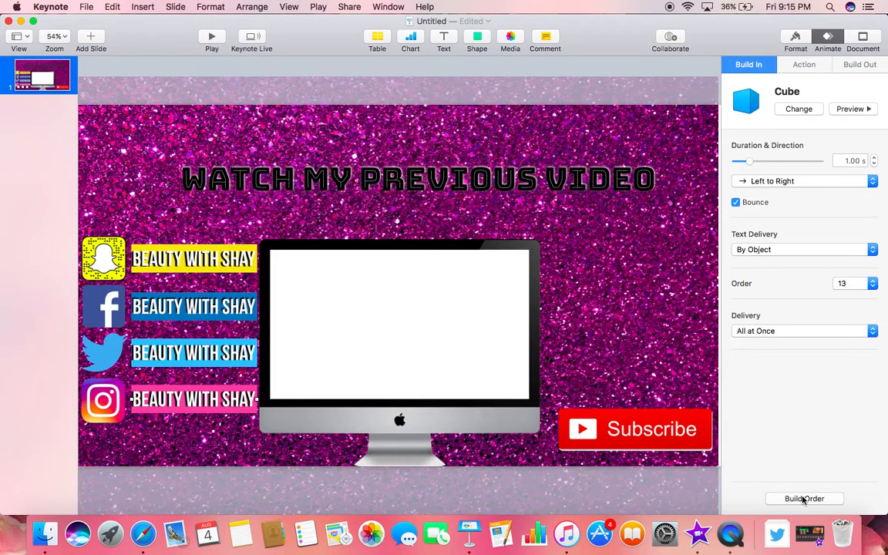
Open the build order and move the Snapchat caption's Cube build directly after the Snapchat.png build.
click(803, 499)
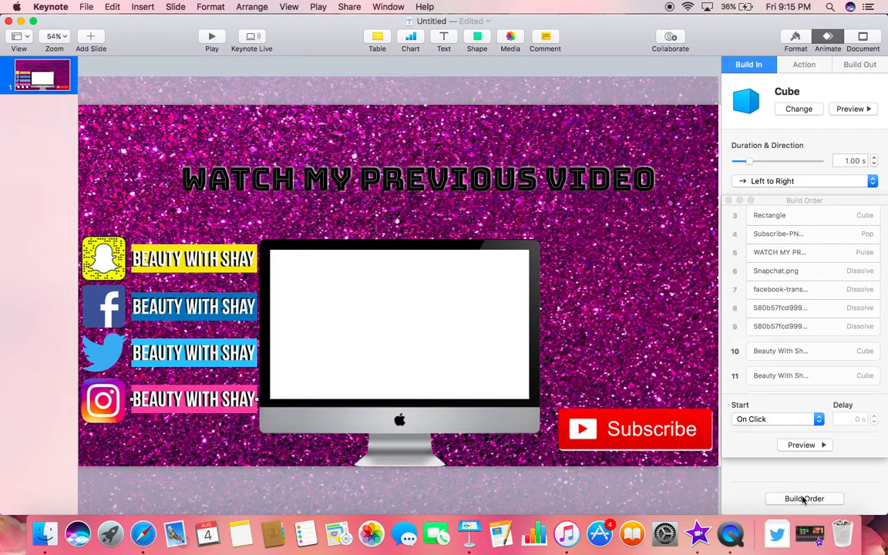
scroll(800, 355, down, 5)
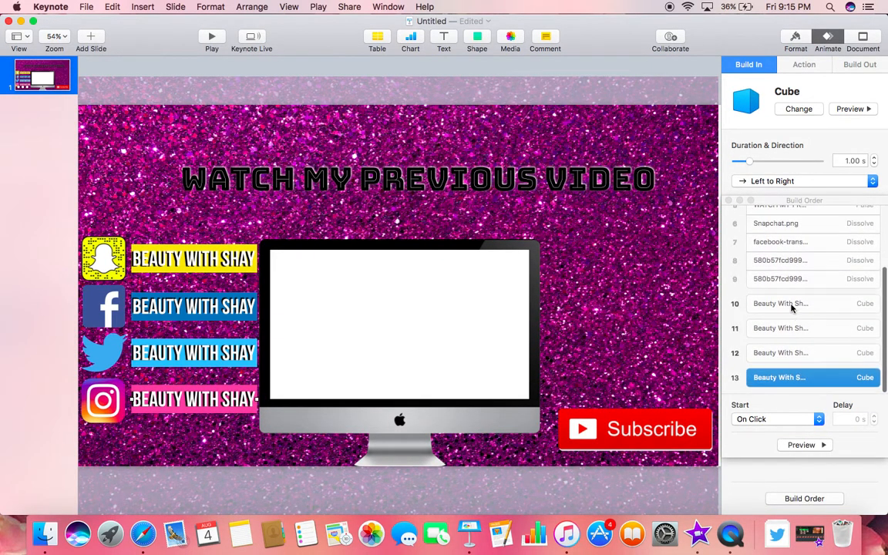
scroll(792, 308, up, 2)
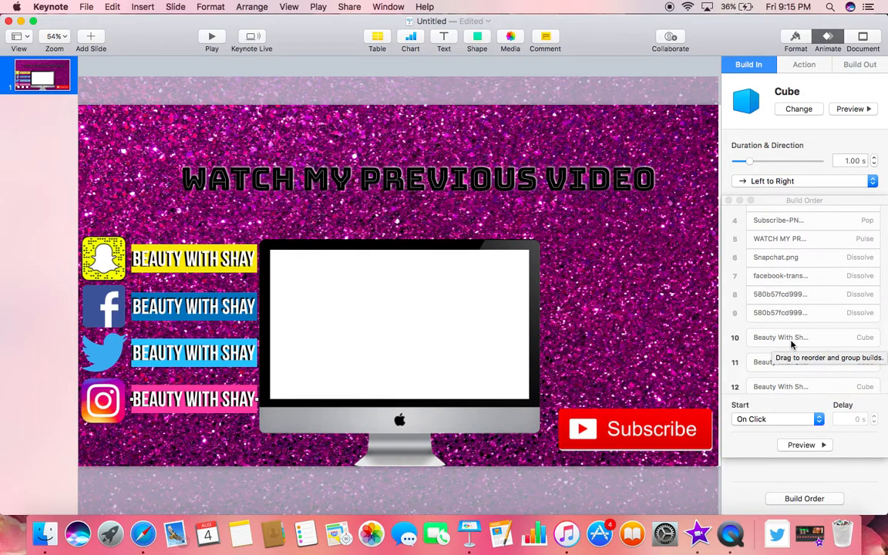
drag(791, 345, 787, 269)
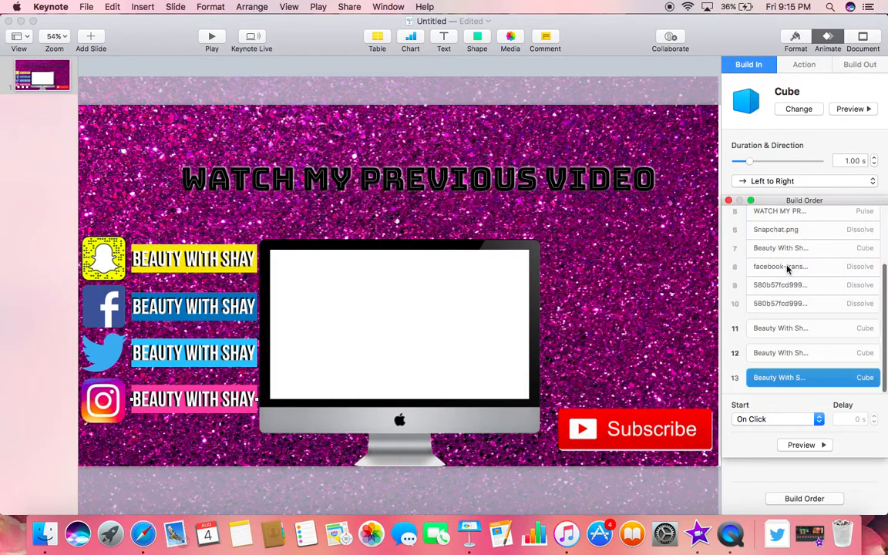
Set the Instagram caption's build to start With Build 12 and the Snapchat caption's build to start With Build 6.
click(800, 422)
click(798, 430)
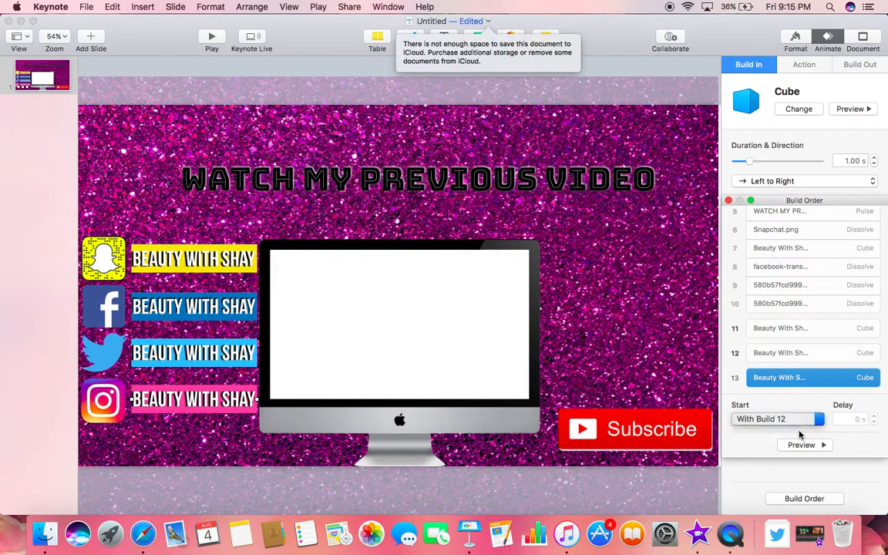
scroll(799, 376, down, 2)
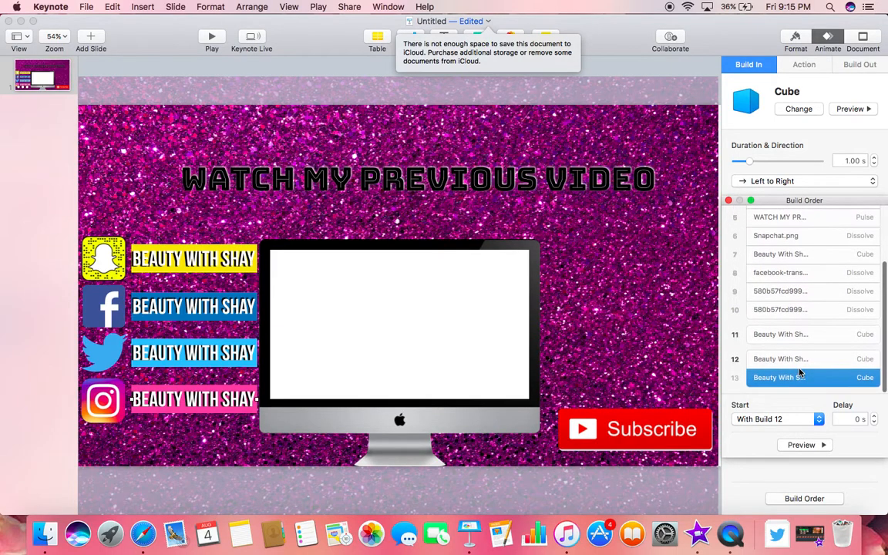
click(788, 253)
click(780, 418)
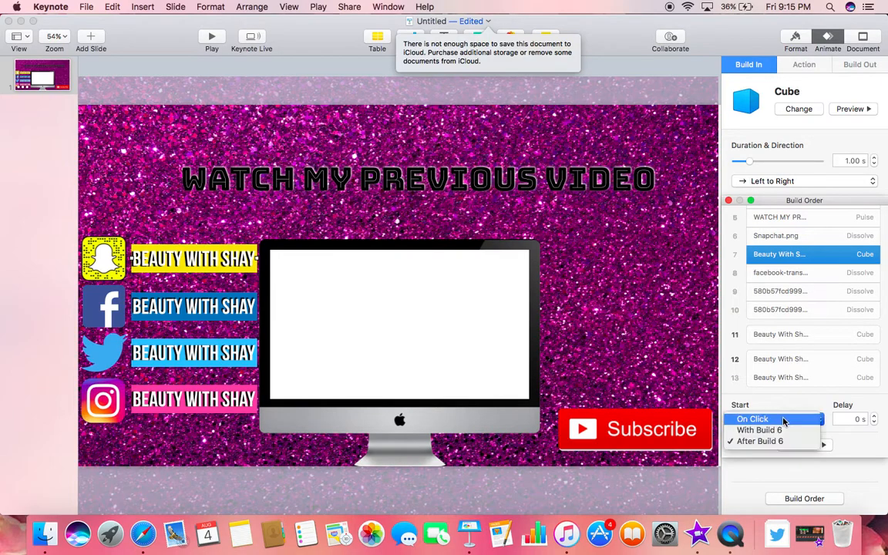
click(783, 428)
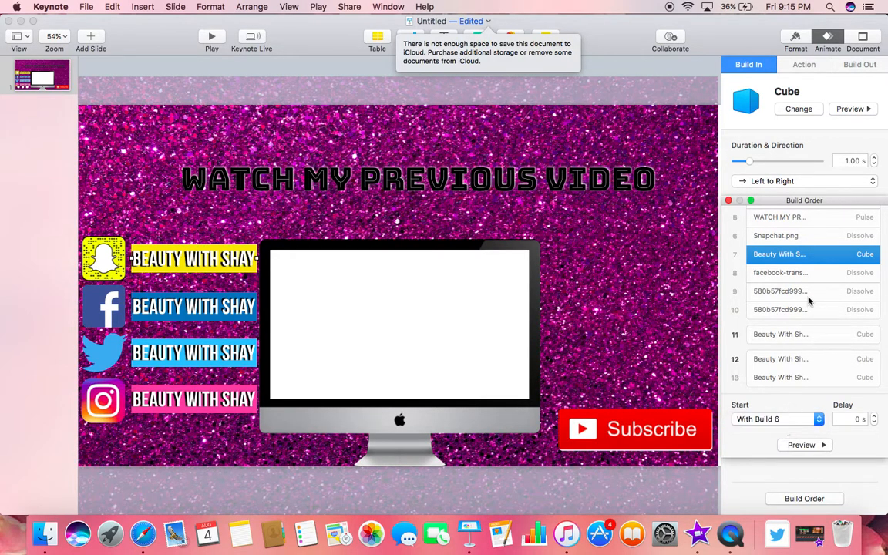
Move the Facebook caption's Cube build directly after the Facebook logo's Dissolve build and set it to start With Build 8.
click(802, 336)
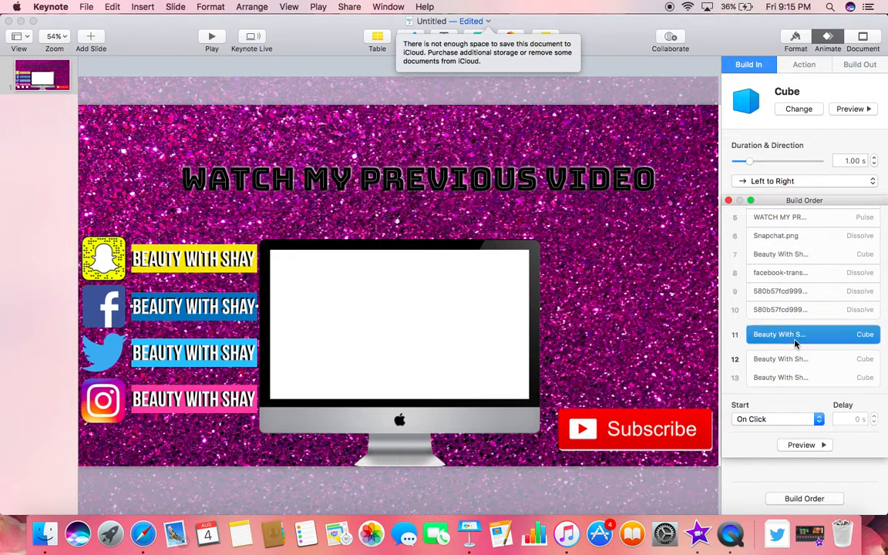
drag(807, 339, 802, 282)
click(778, 418)
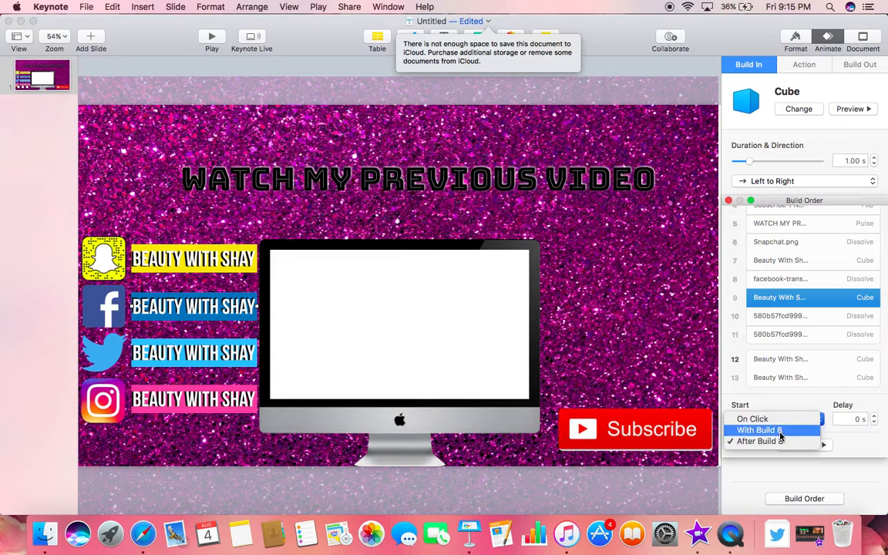
click(780, 430)
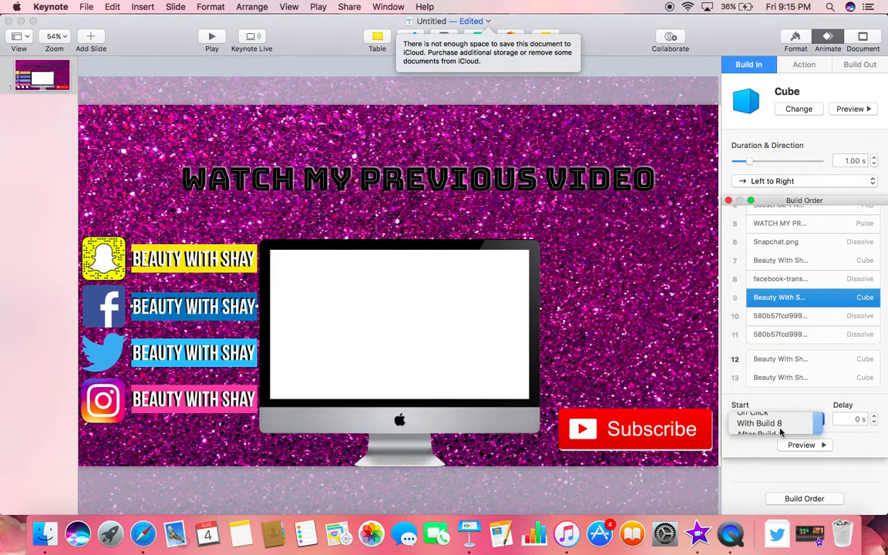
scroll(798, 368, down, 1)
Move the Twitter caption's Cube build directly after the Twitter logo's Dissolve build and set it to start With Build 10.
click(802, 361)
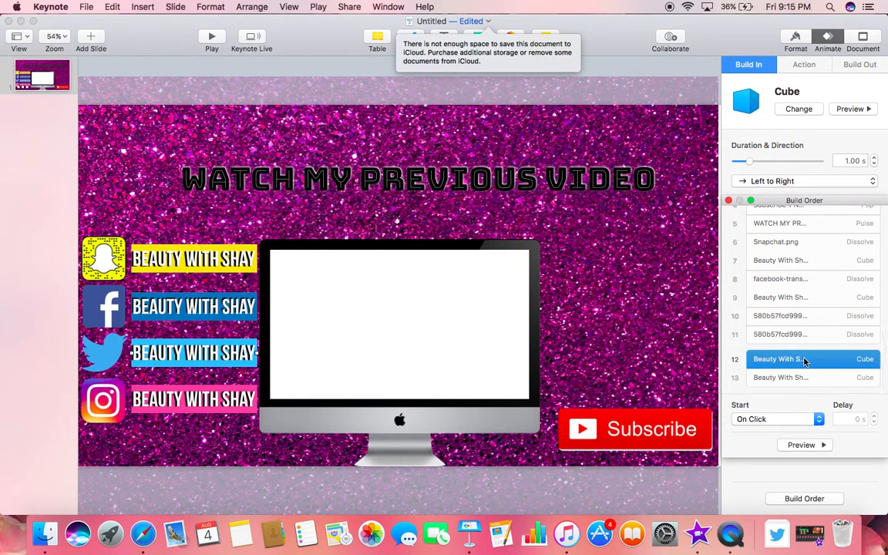
drag(802, 360, 796, 328)
click(782, 420)
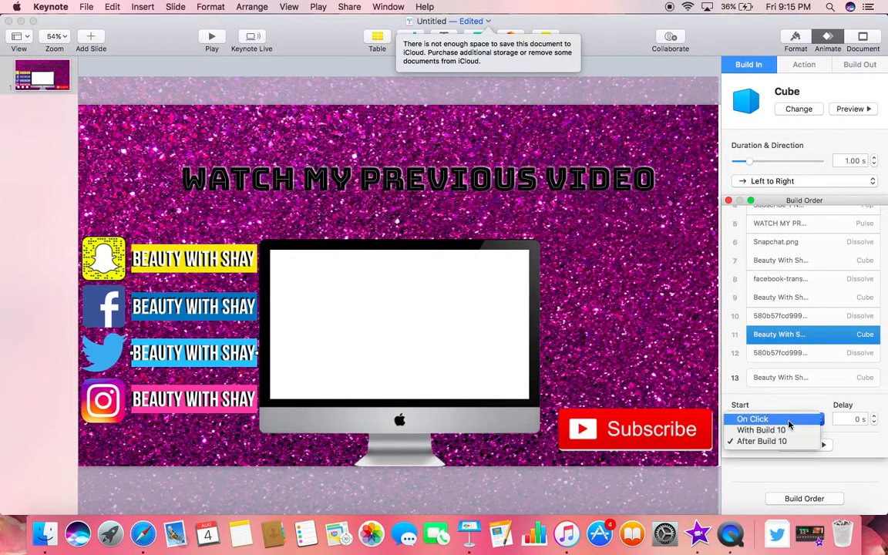
click(784, 432)
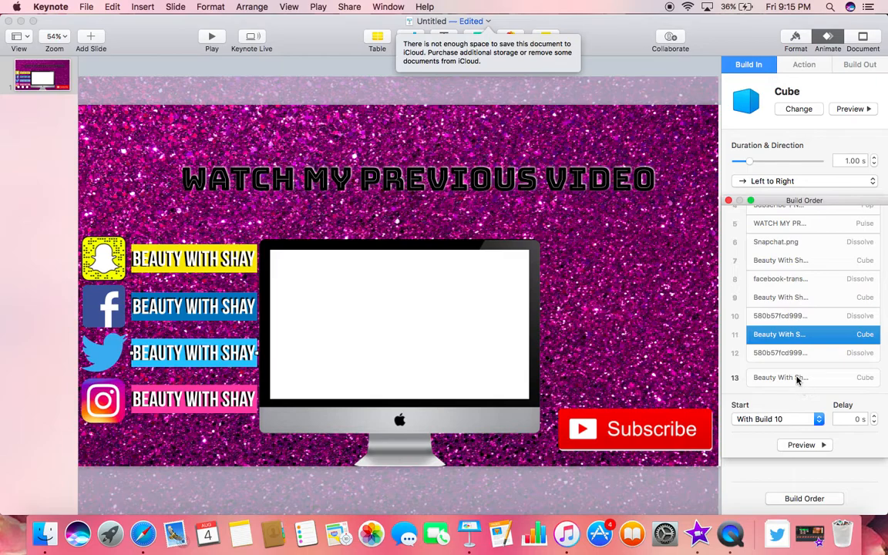
Set the Instagram caption's Cube build to start With Build 12, preview the builds and close the build order.
click(797, 378)
mouse_move(796, 377)
mouse_down()
mouse_move(791, 344)
mouse_move(793, 377)
mouse_up()
click(790, 419)
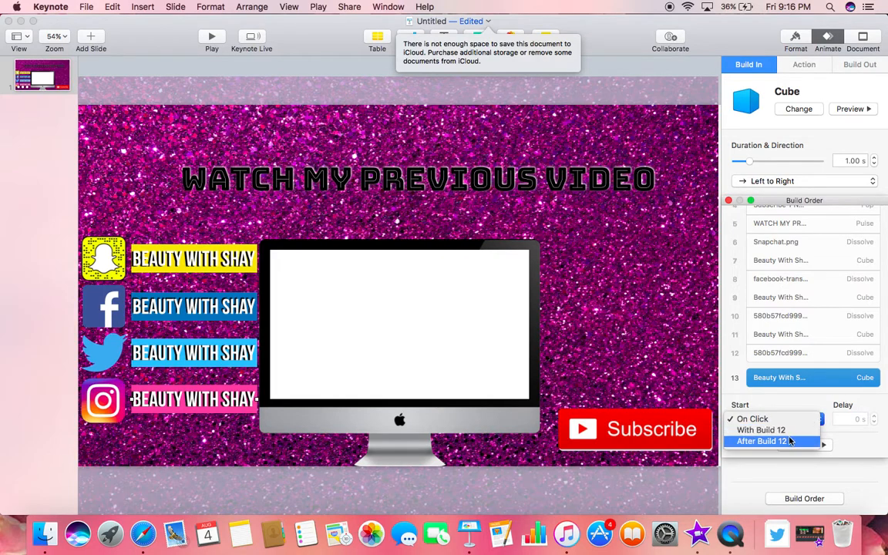
click(783, 429)
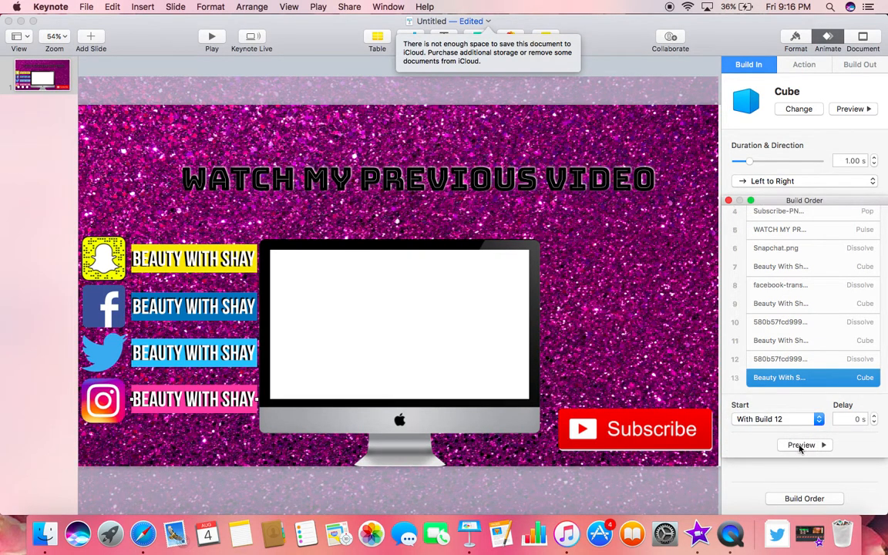
click(800, 446)
click(727, 201)
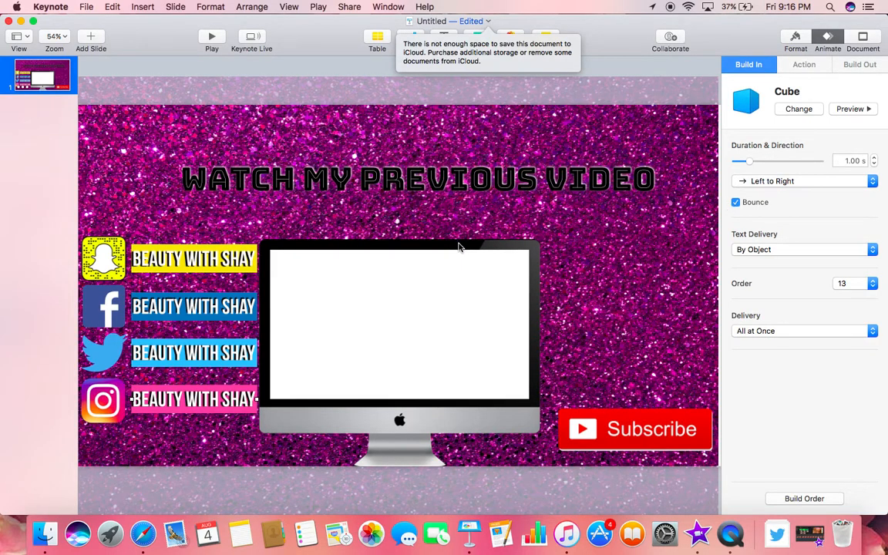
Shift the iMac and its white screen rectangle slightly right, away from the captions, and preview the build sequence.
drag(458, 246, 493, 274)
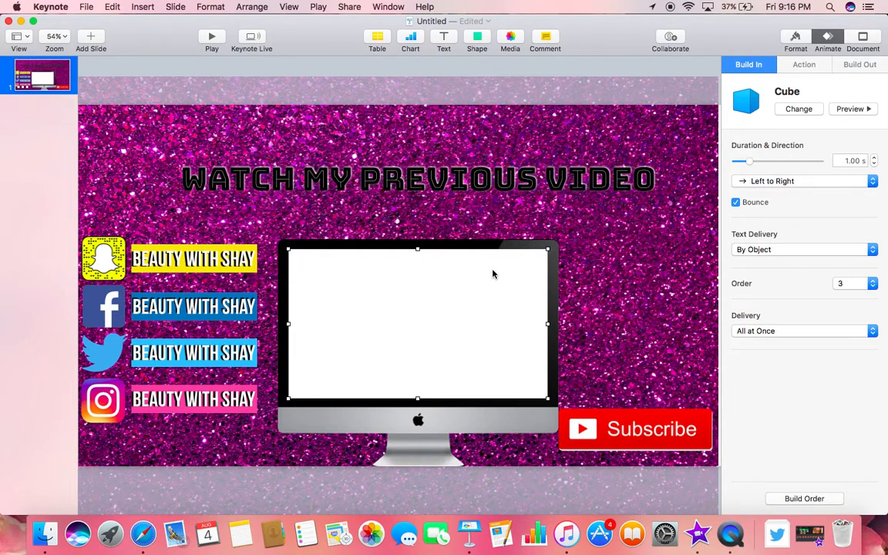
click(801, 499)
click(798, 445)
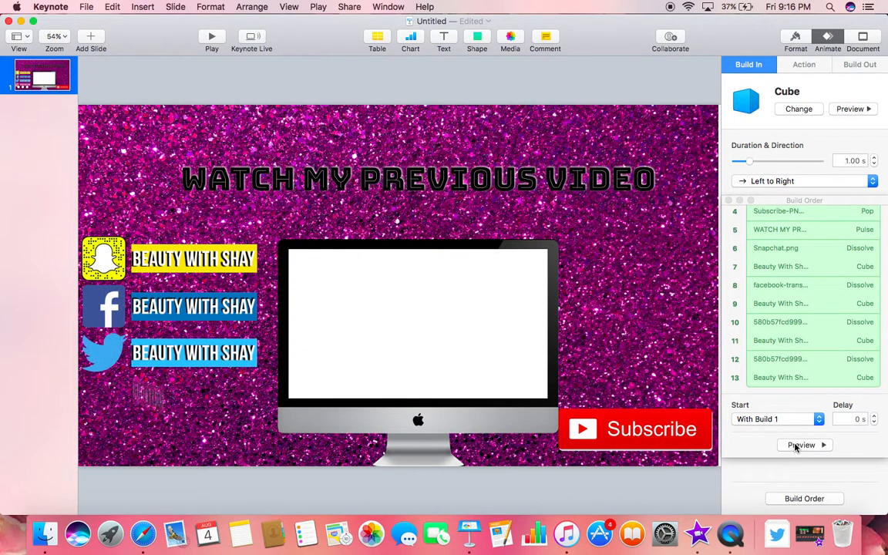
Shrink the Subscribe button so it clears the iMac and move it slightly down toward the slide's lower right corner.
click(647, 433)
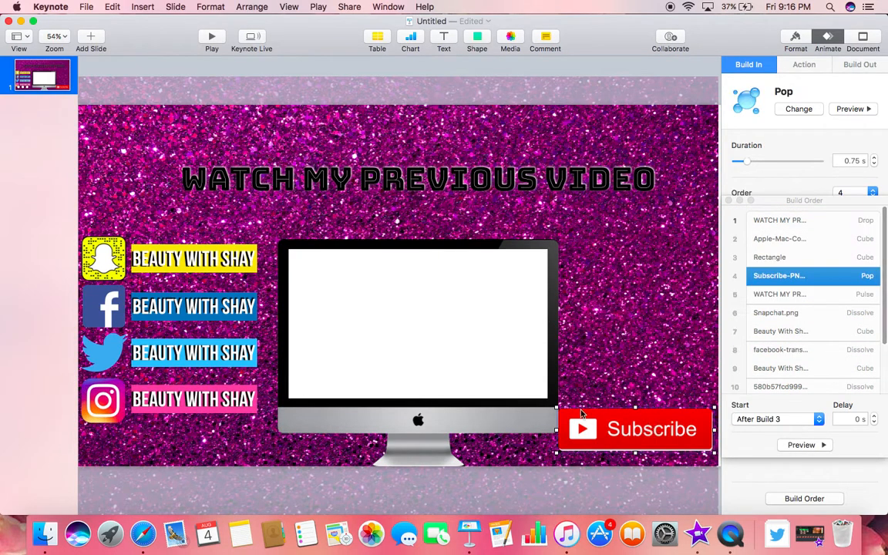
drag(557, 407, 579, 412)
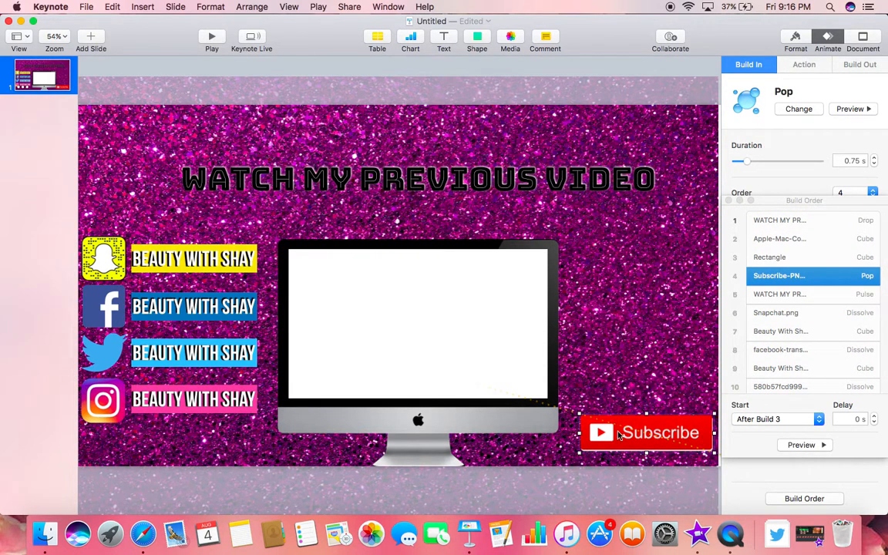
click(647, 364)
mouse_move(663, 429)
mouse_down()
mouse_move(659, 339)
mouse_move(662, 446)
mouse_up()
click(520, 101)
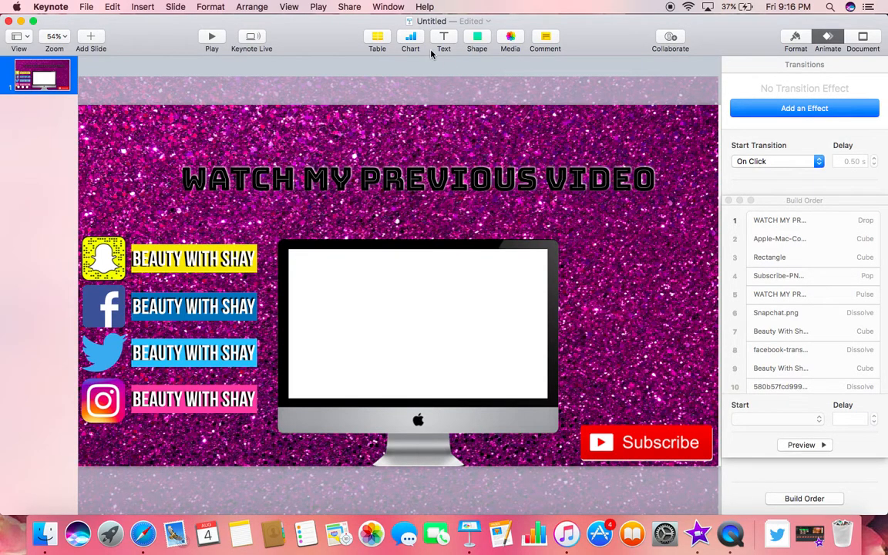
Search the shape library for "arrow" and look through the available arrow shapes.
click(477, 39)
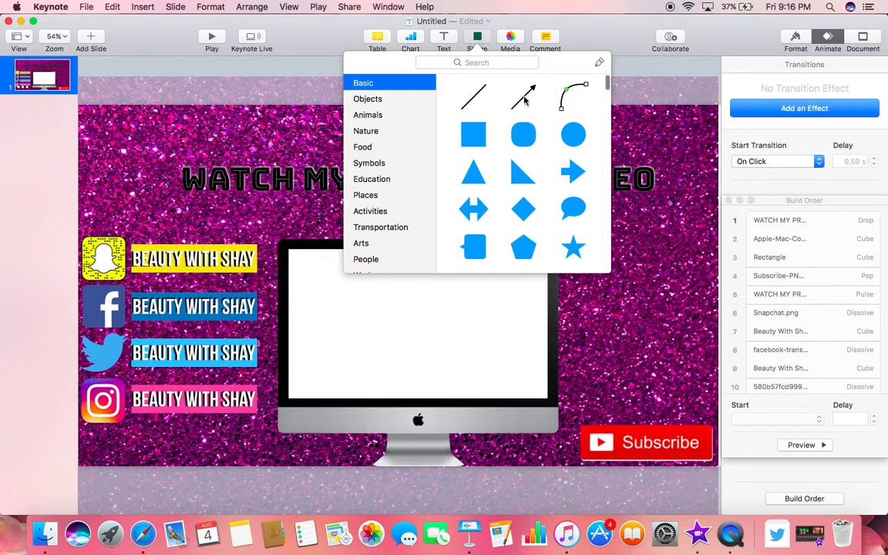
click(503, 61)
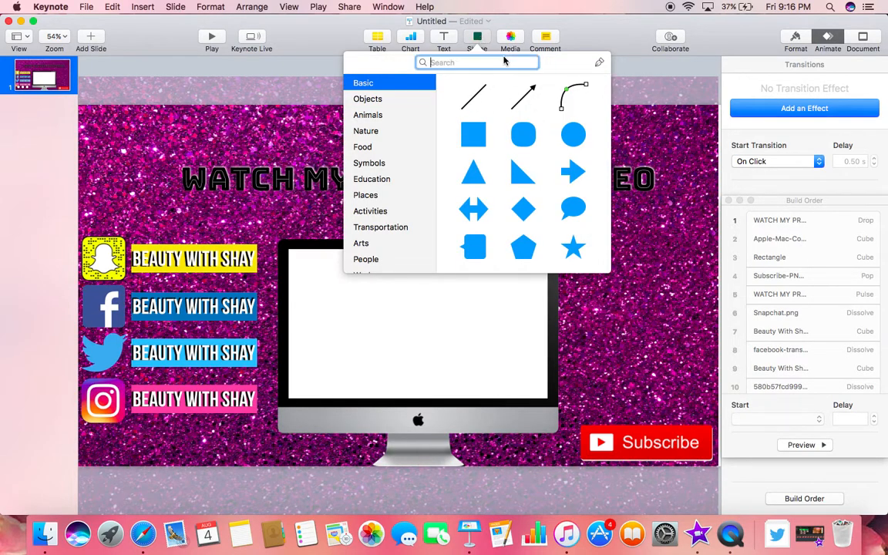
text(arrow)
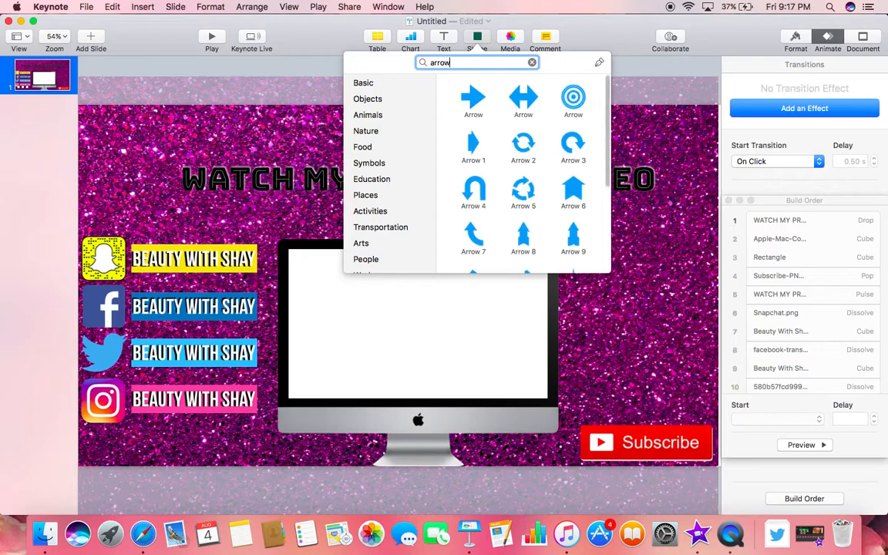
scroll(548, 196, down, 4)
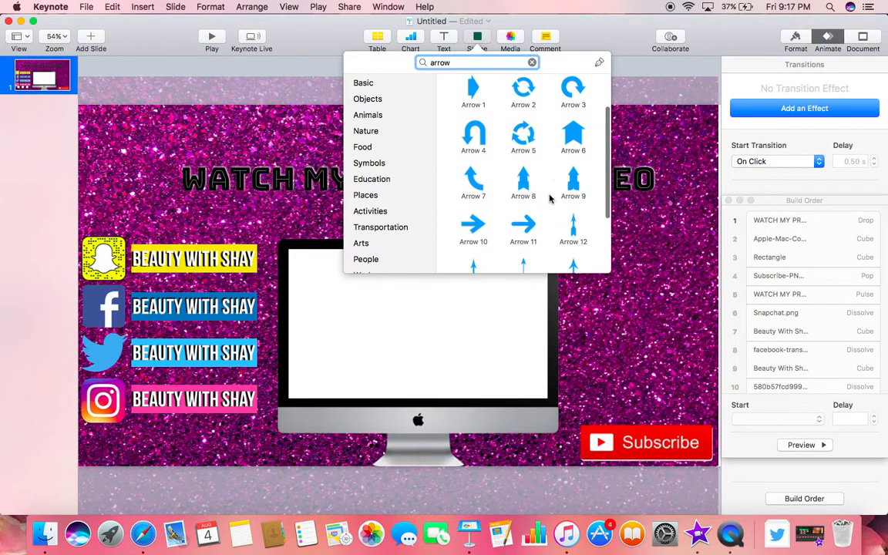
scroll(550, 199, down, 2)
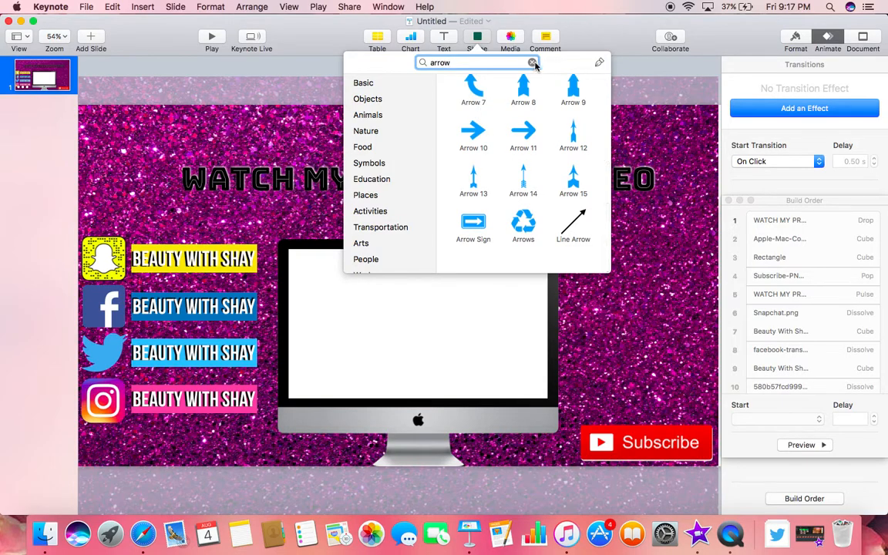
click(443, 39)
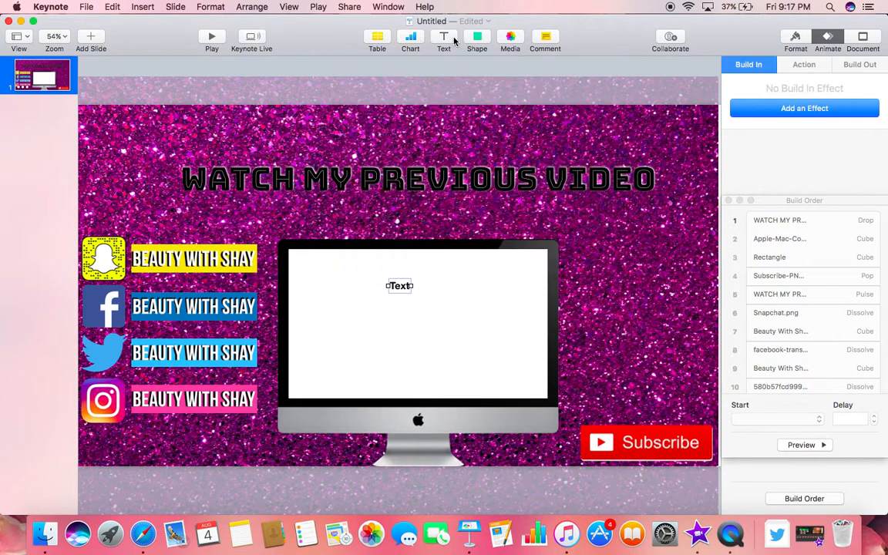
click(142, 533)
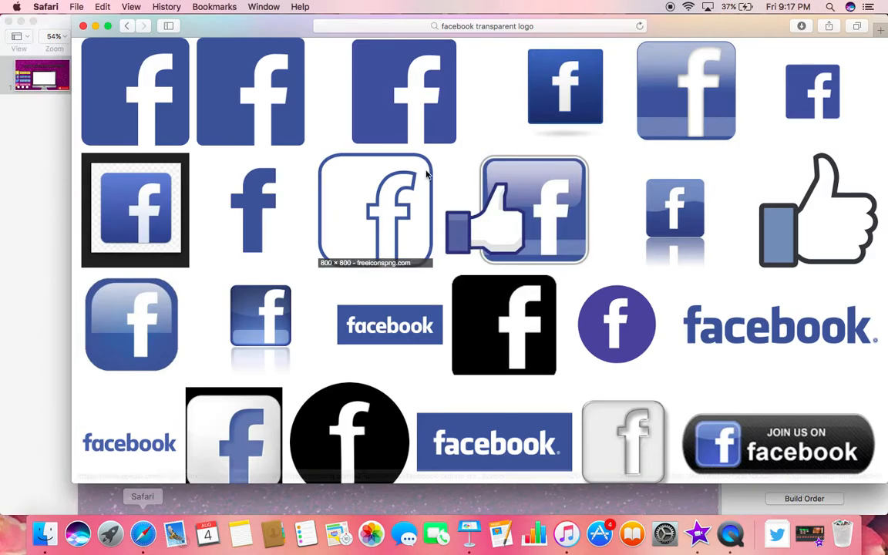
click(96, 26)
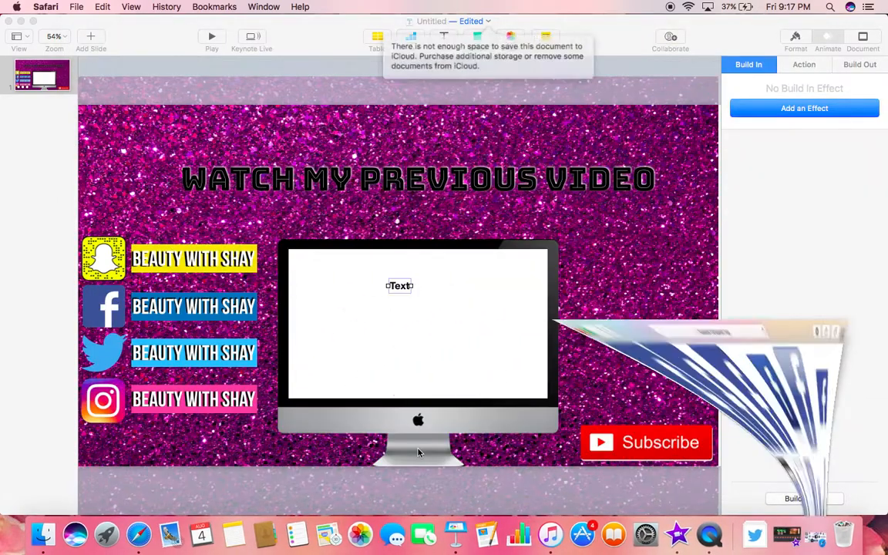
double_click(402, 286)
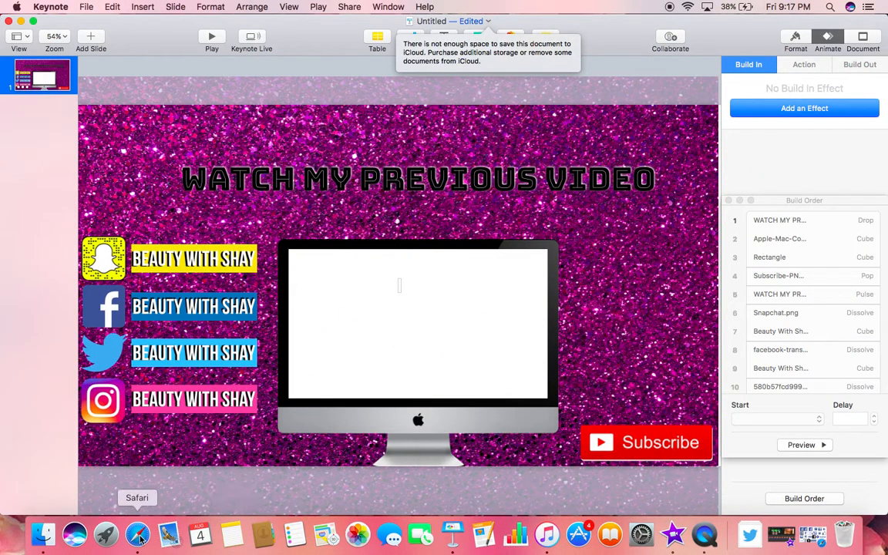
click(497, 93)
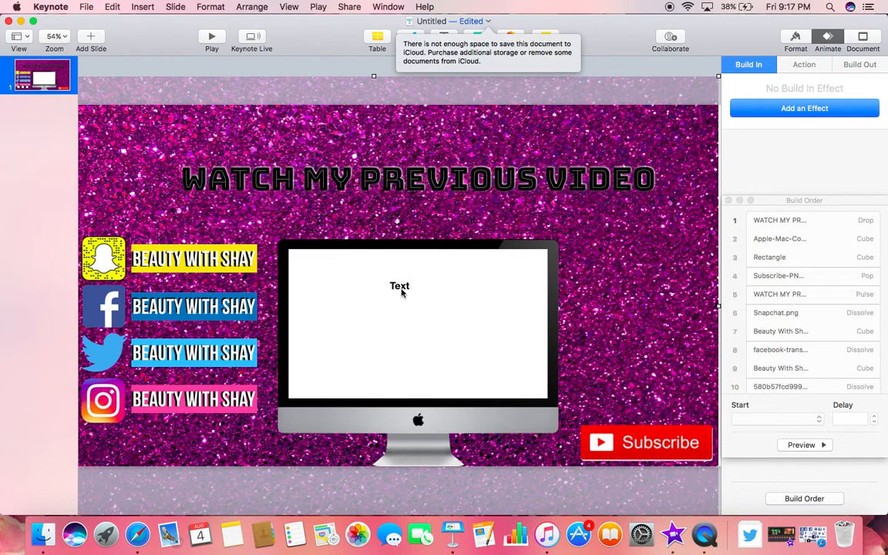
click(402, 291)
key(BackSpace)
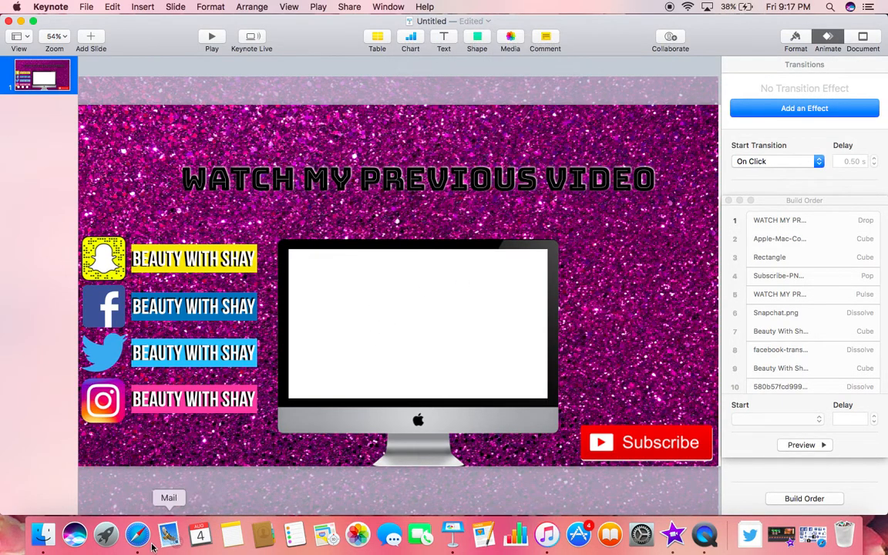
Switch to Safari and search Google Images for "finger emoji png".
click(138, 534)
scroll(295, 98, up, 3)
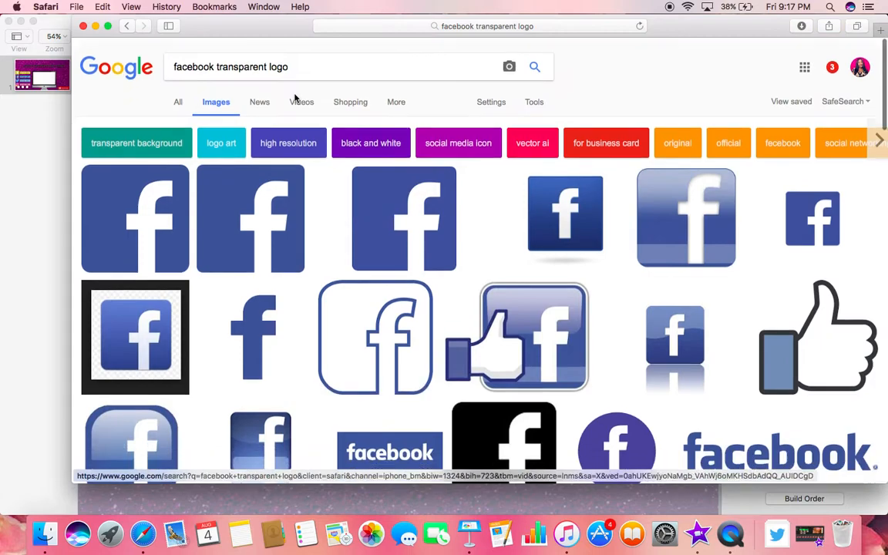
click(174, 70)
key(cmd+a)
key(BackSpace)
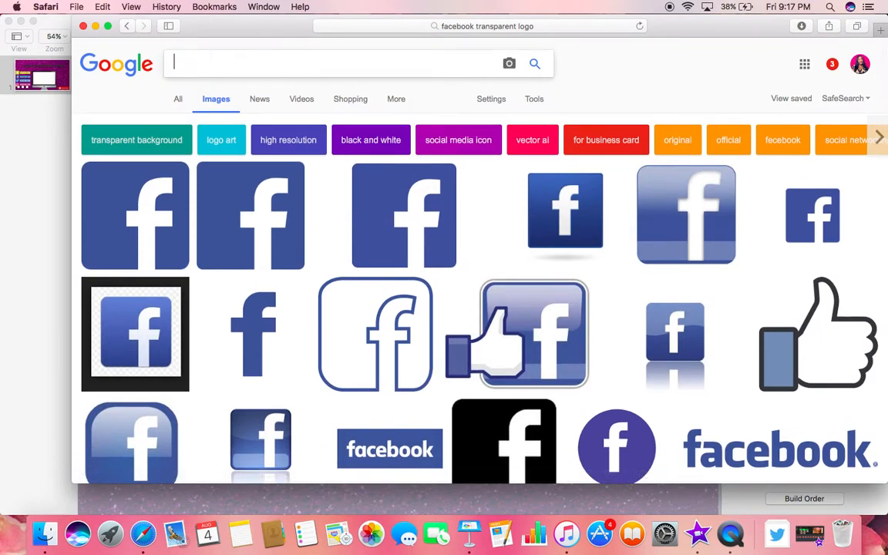
text(finer emo)
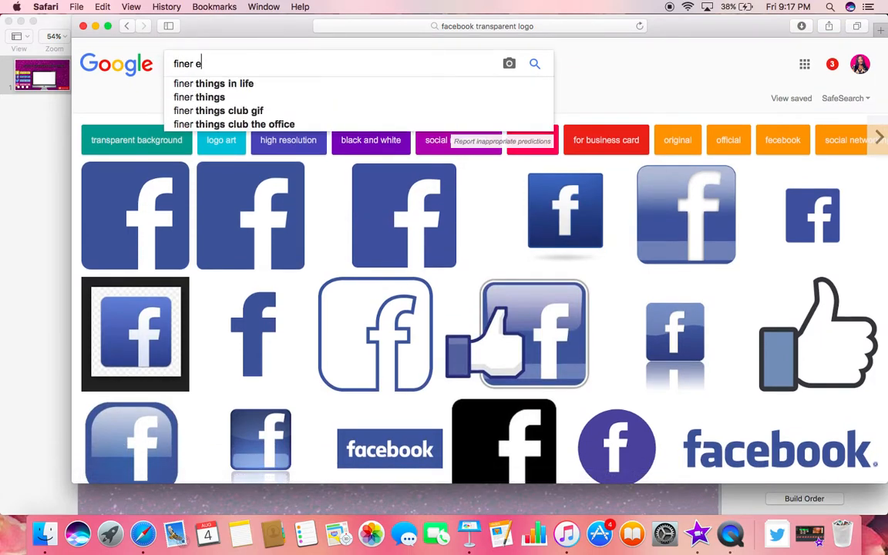
key(Down)
key(Down)
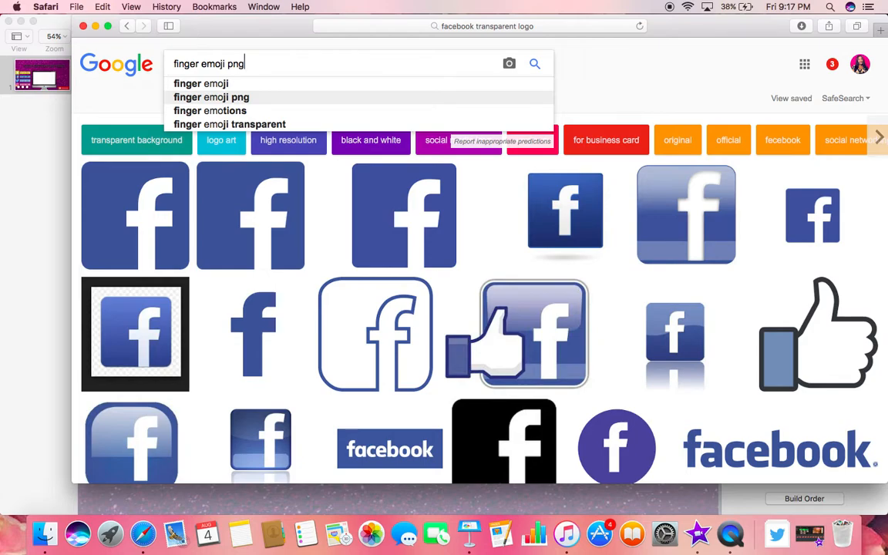
key(Return)
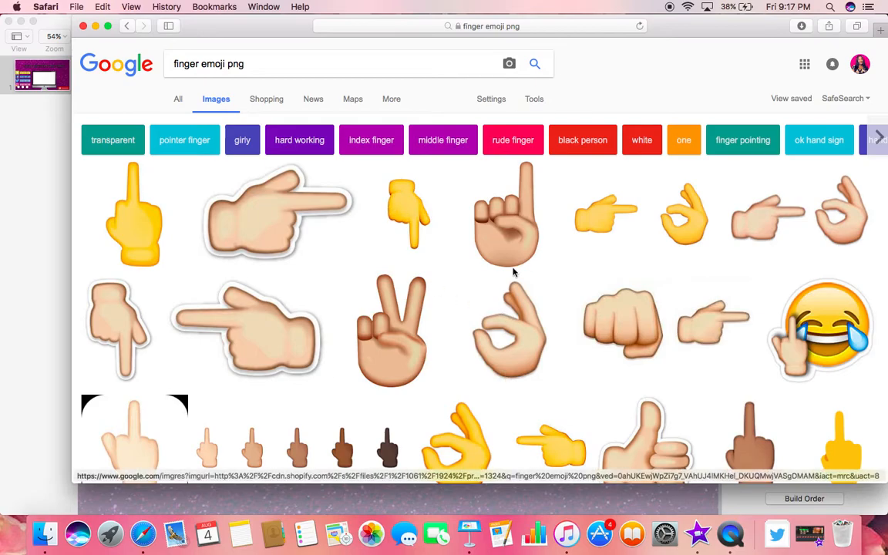
Save the yellow downward-pointing finger emoji image to the Downloads folder as "finger".
scroll(514, 272, down, 5)
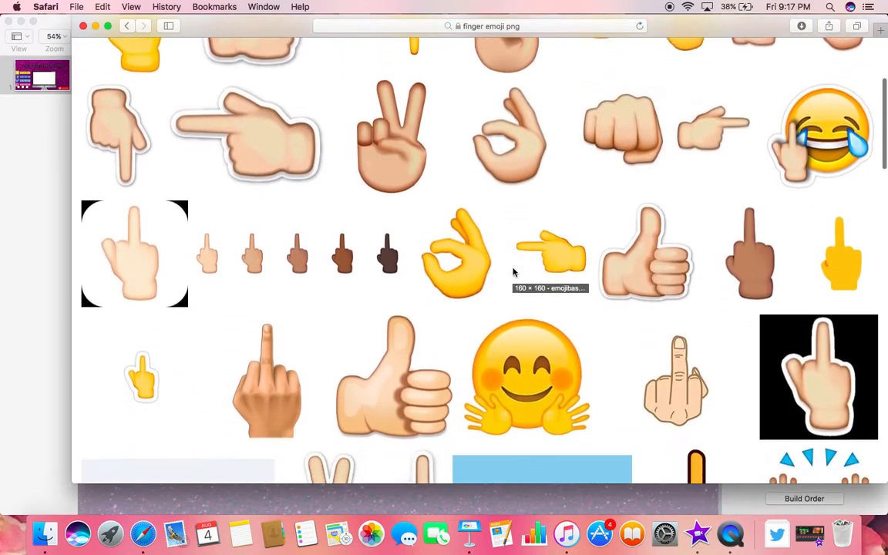
scroll(513, 271, up, 3)
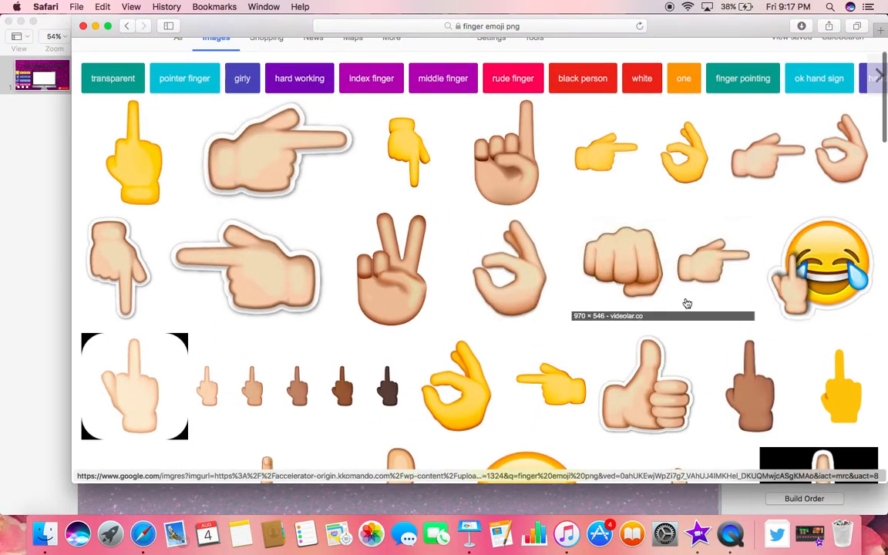
click(405, 151)
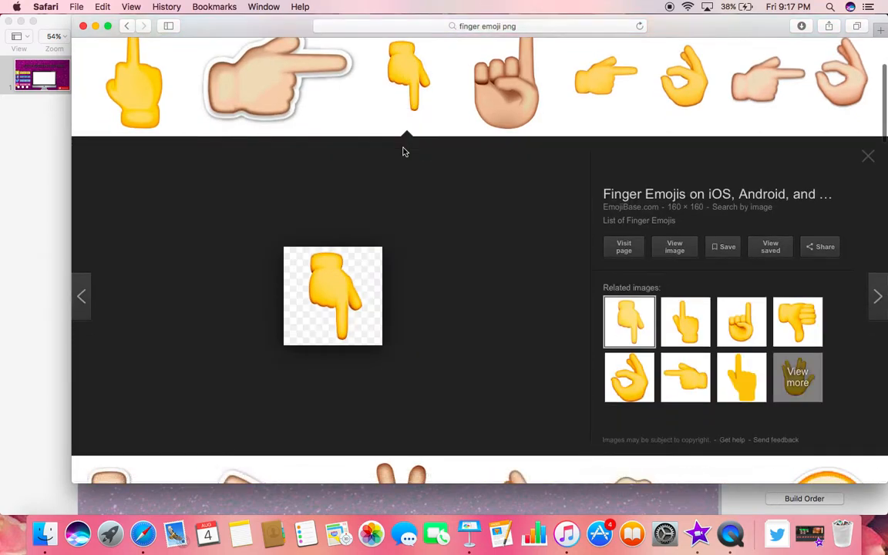
right_click(355, 276)
click(402, 430)
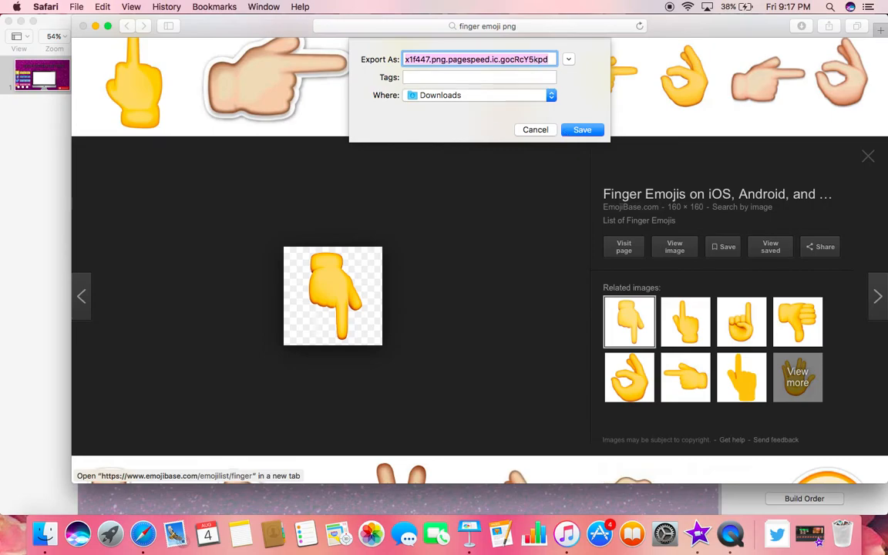
text(finger)
key(Return)
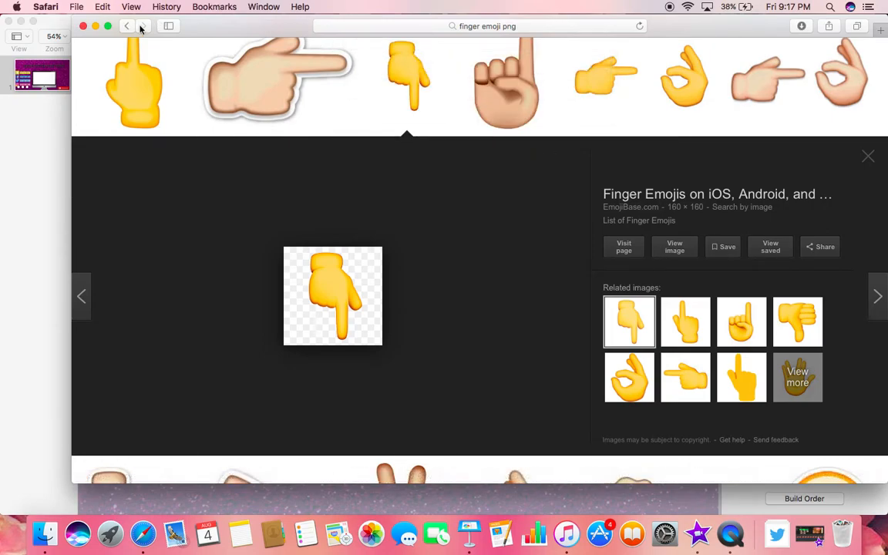
Return to Keynote and place the downloaded finger image on the slide between the WATCH MY PREVIOUS VIDEO title and the iMac.
click(95, 26)
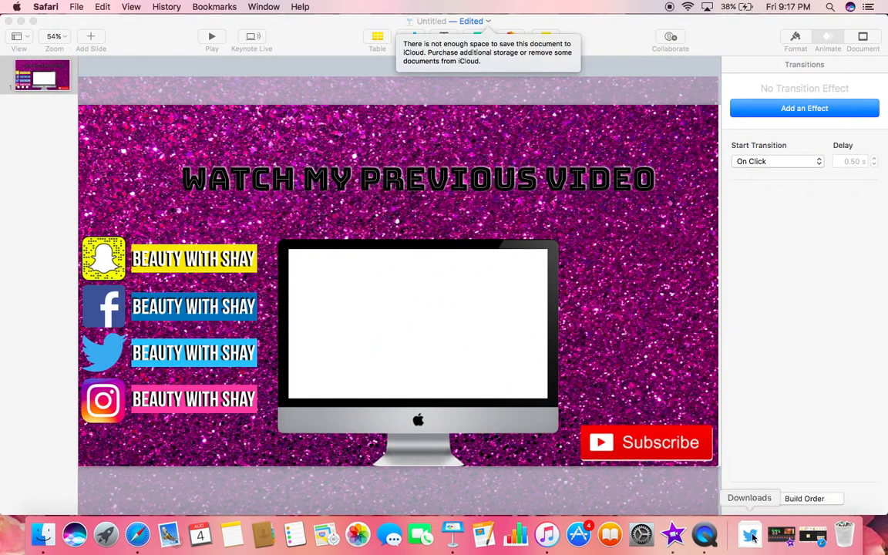
click(748, 533)
scroll(757, 391, down, 1)
drag(663, 317, 417, 213)
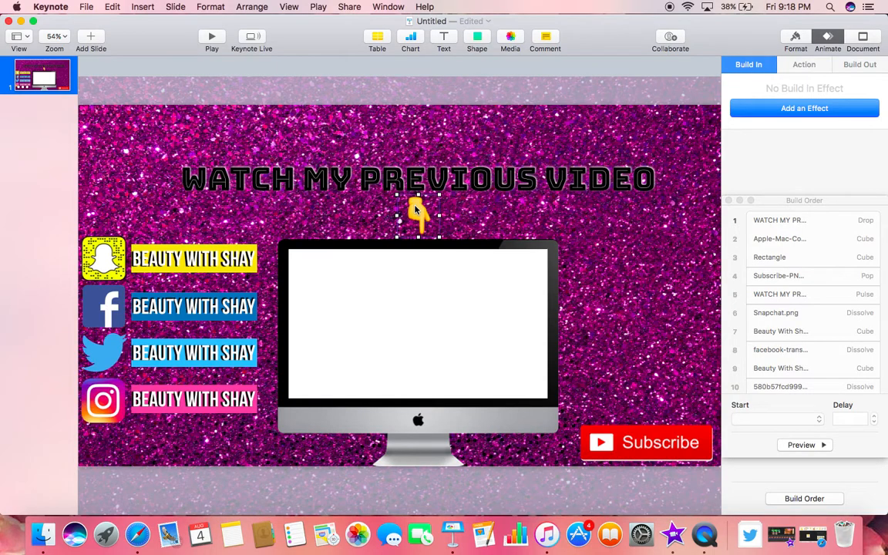
Give the finger emoji a Build In effect, trying Drift and settling on Move In.
click(784, 108)
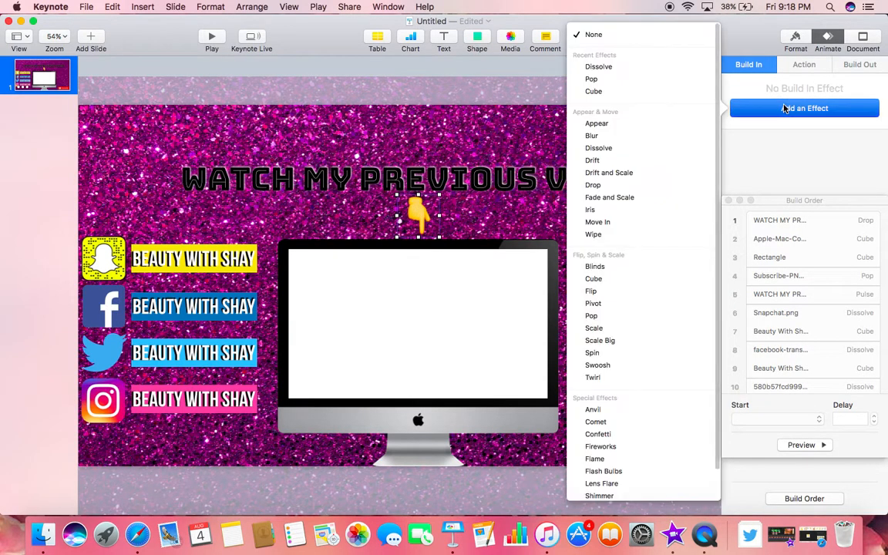
click(729, 200)
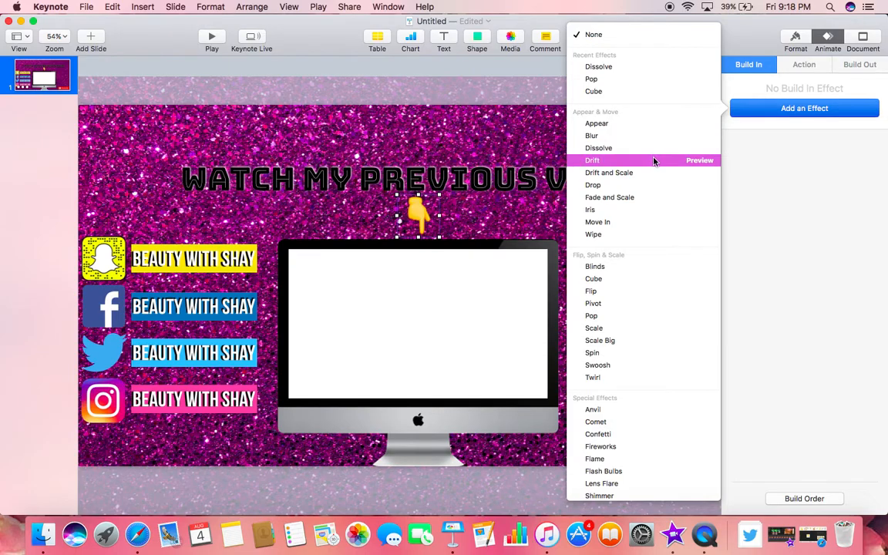
click(592, 161)
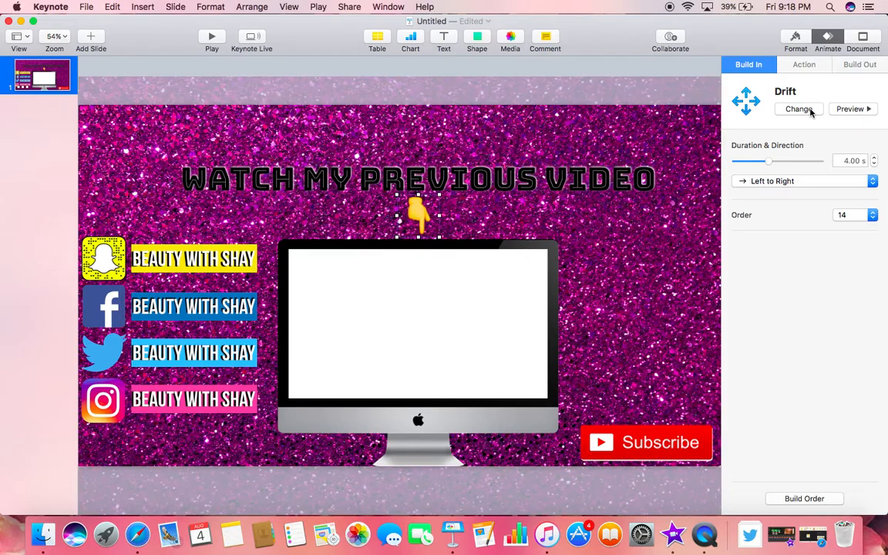
click(798, 109)
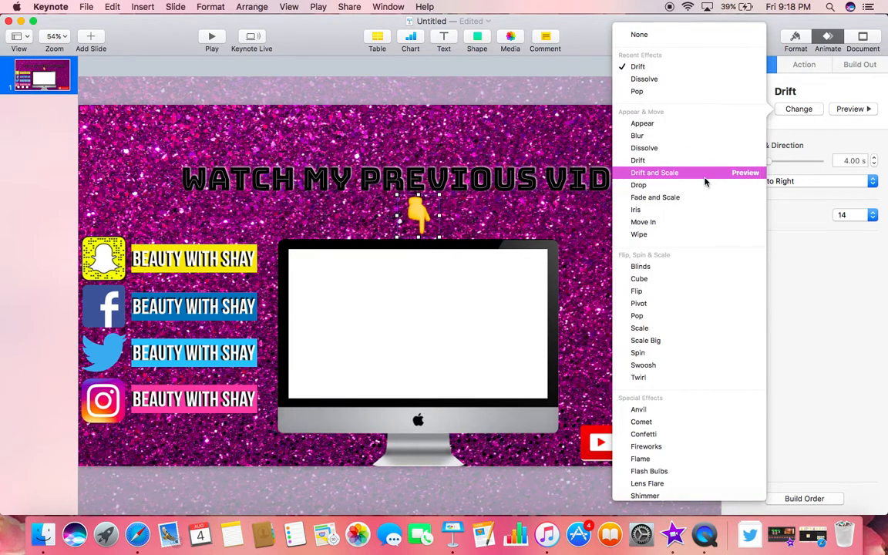
click(673, 222)
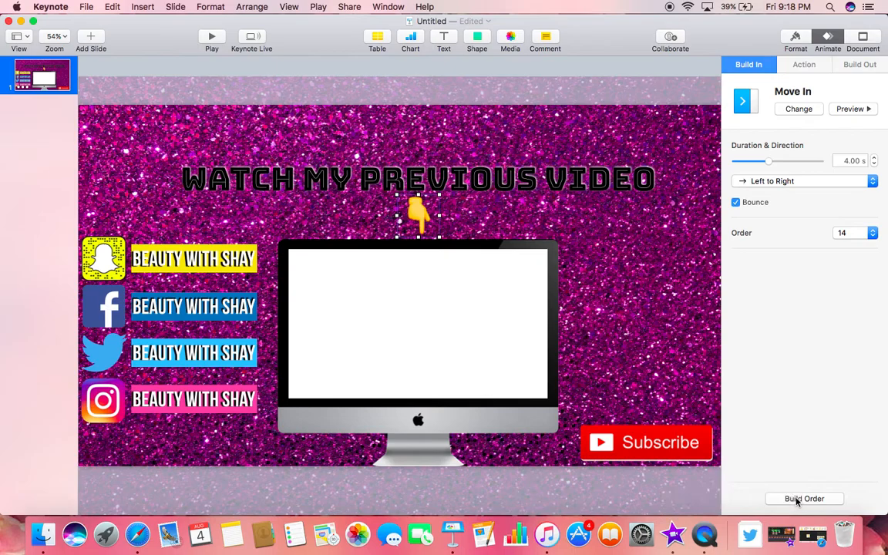
Move the finger.png build to second in the build order, start it After Build 1, and preview the builds.
click(801, 499)
scroll(802, 364, down, 3)
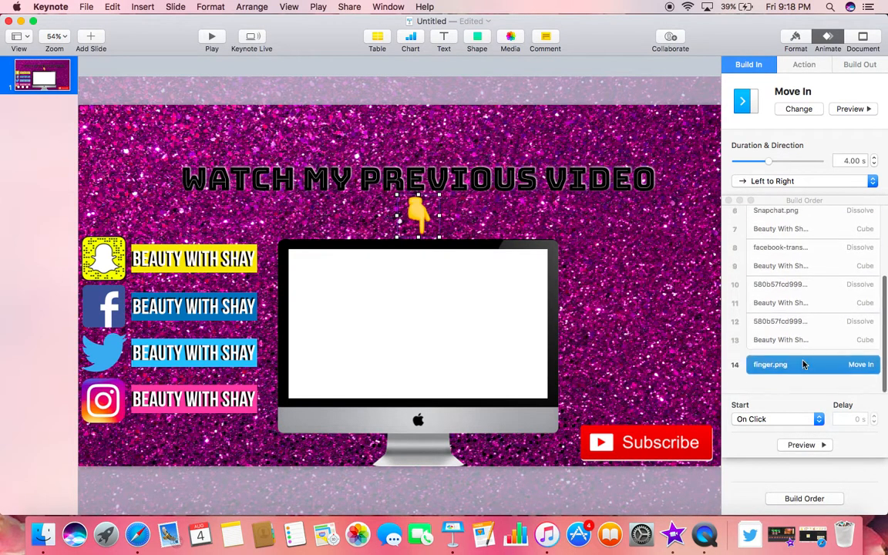
drag(825, 381, 818, 230)
click(779, 418)
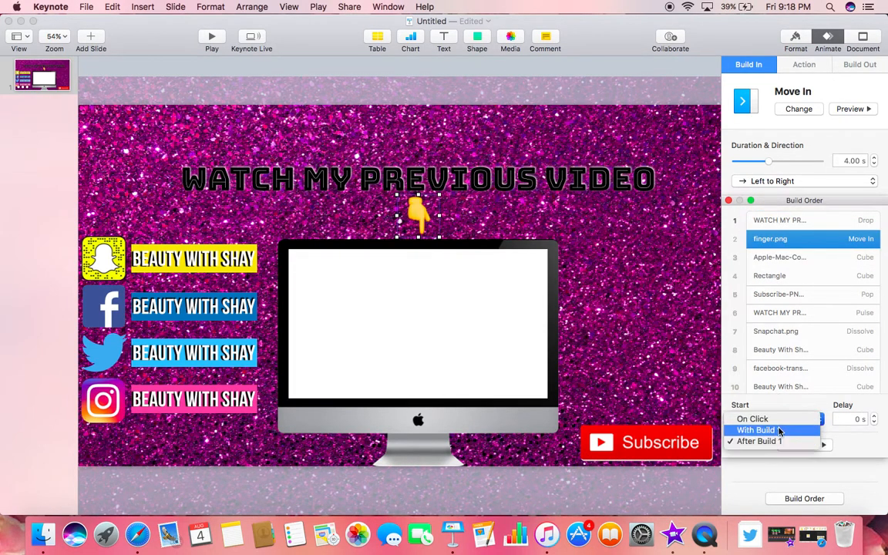
click(779, 442)
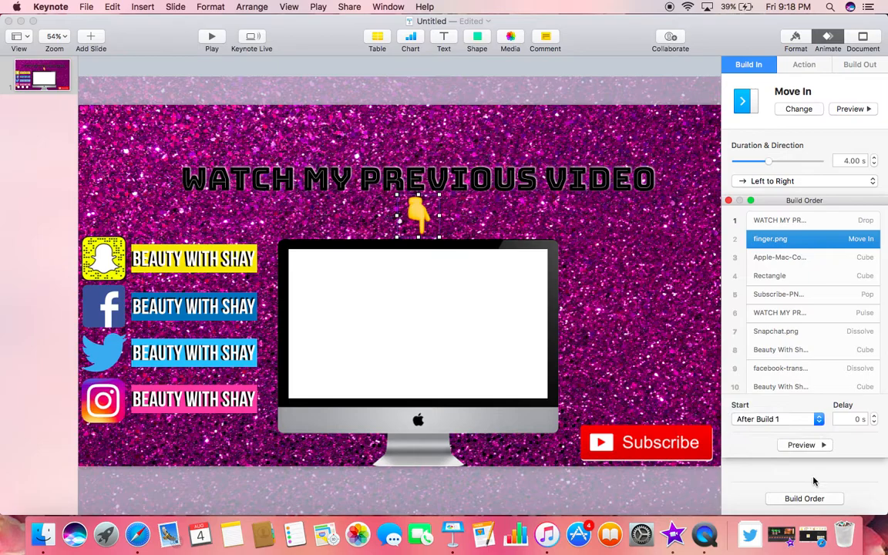
click(801, 445)
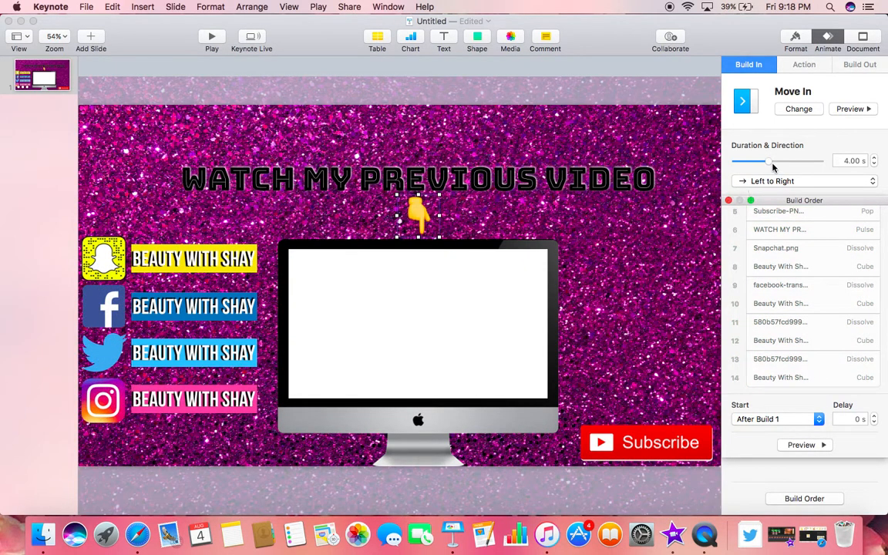
Shorten the finger's Move In duration to 1.00 s, preview the builds and close the build order list.
drag(769, 165, 757, 165)
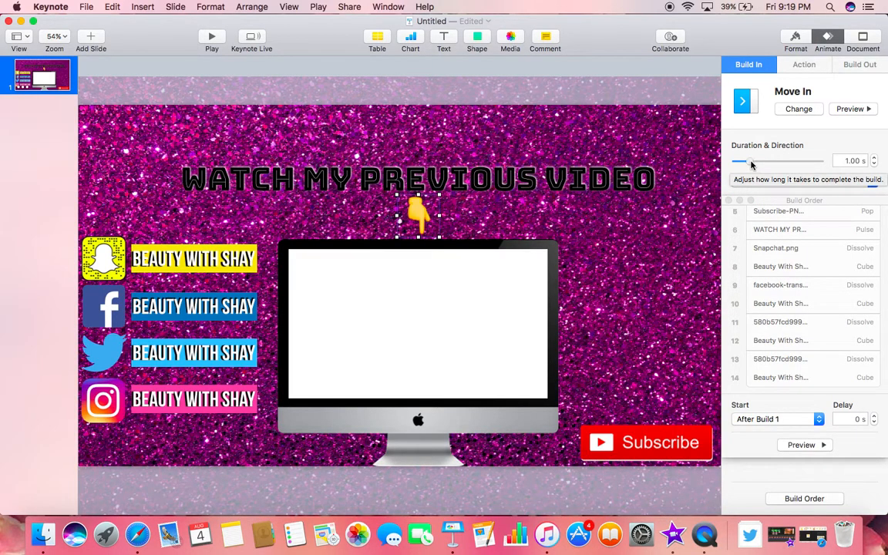
click(801, 444)
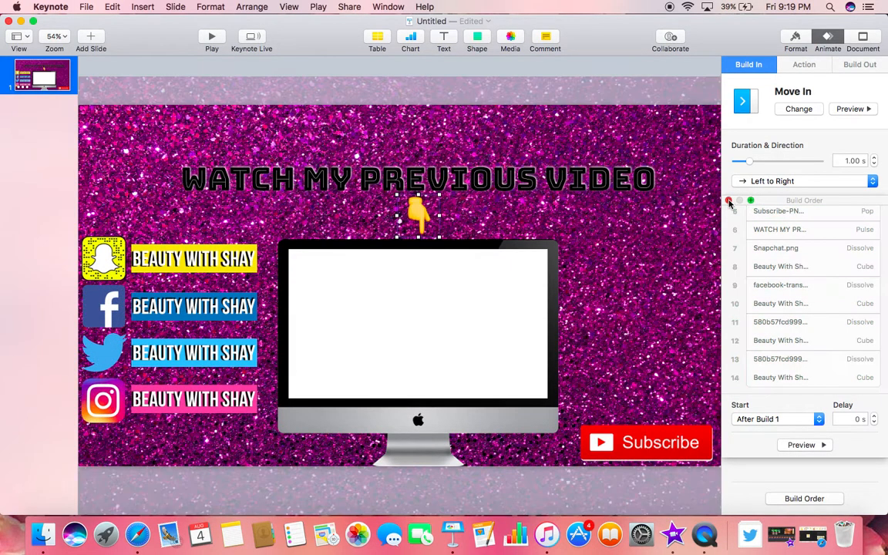
click(728, 200)
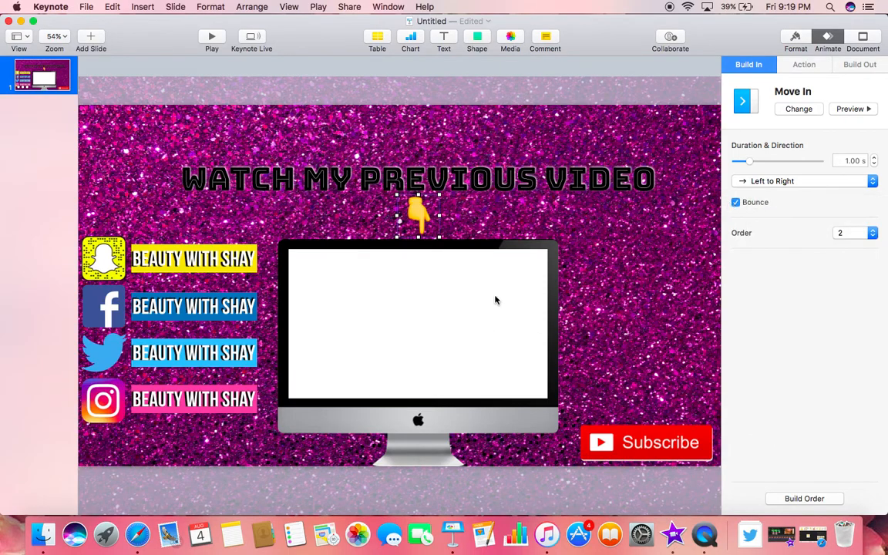
click(520, 72)
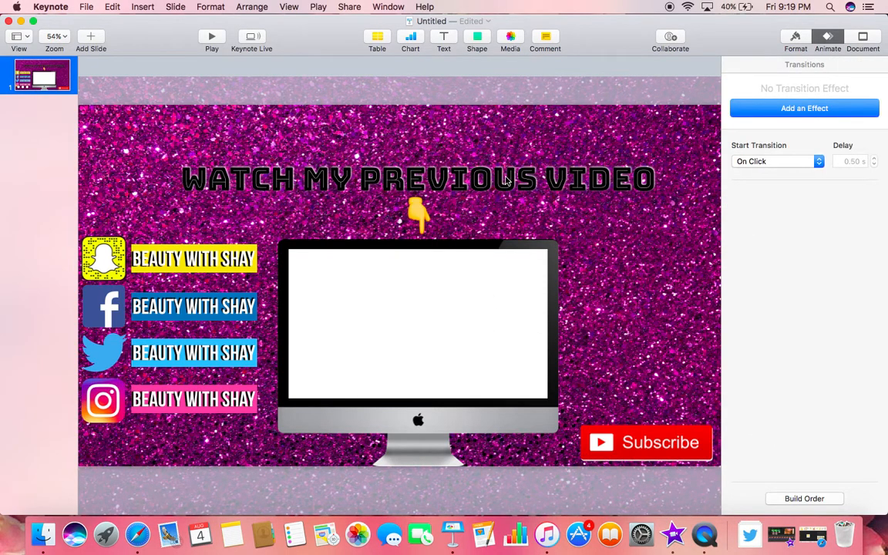
Move the WATCH MY PREVIOUS VIDEO title up near the slide's upper edge and shift the finger emoji up slightly.
drag(506, 179, 504, 139)
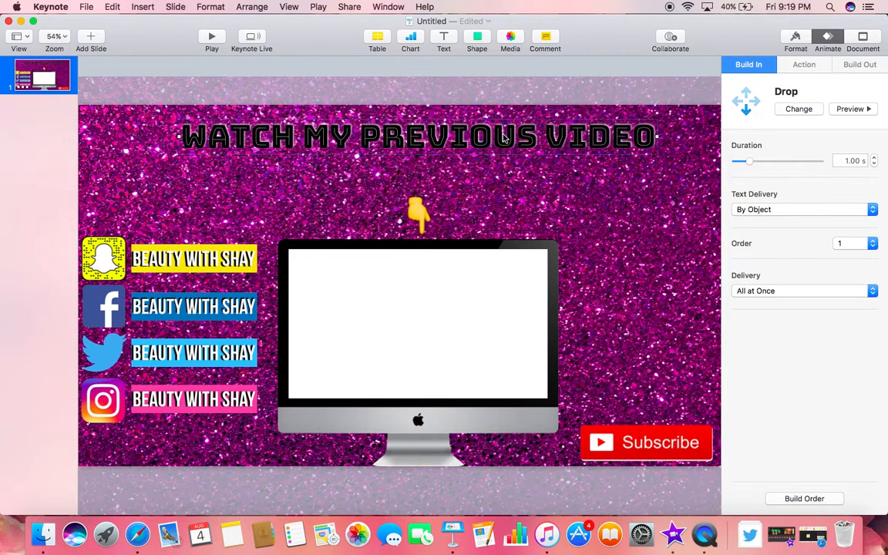
drag(422, 215, 422, 195)
click(510, 78)
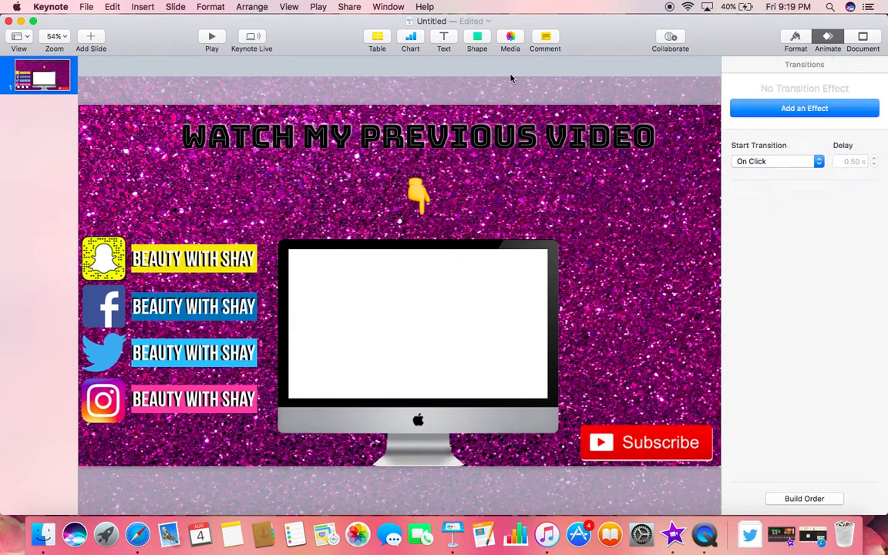
Enlarge the finger emoji to about double size so it fills the gap between the title and the iMac.
click(432, 219)
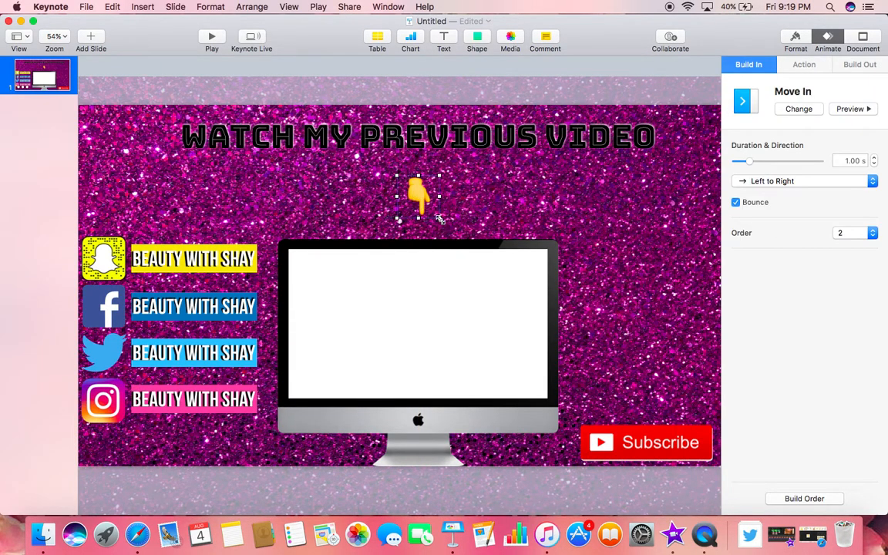
drag(439, 219, 423, 206)
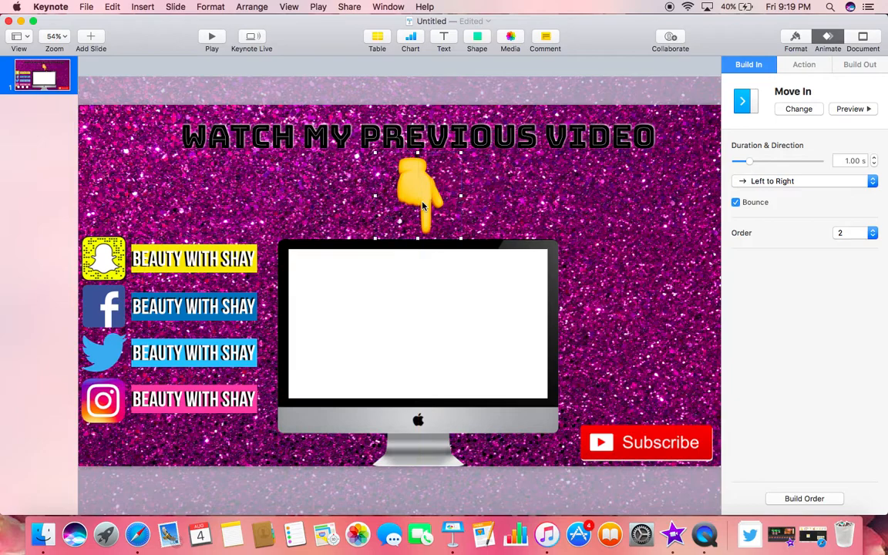
click(483, 73)
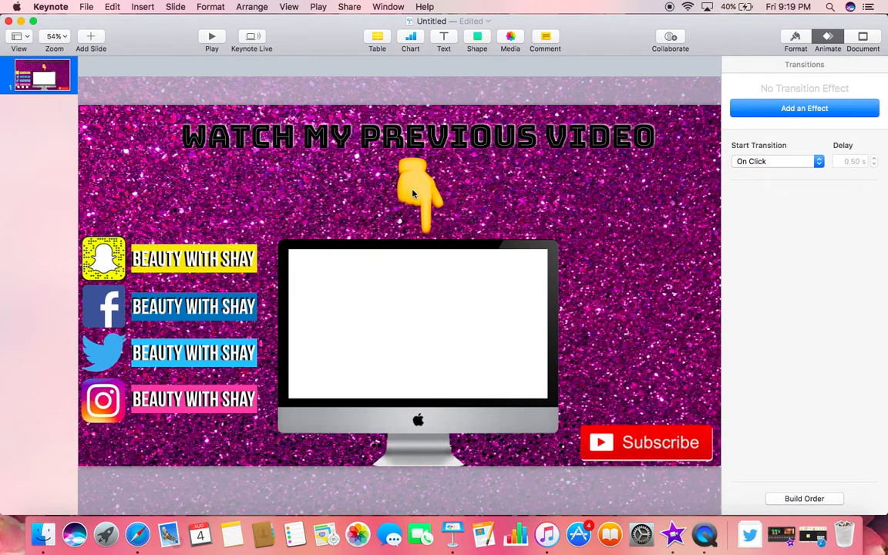
Nudge the iMac and its white screen rectangle slightly upward together, keeping the rectangle aligned inside the monitor frame.
drag(447, 215, 444, 242)
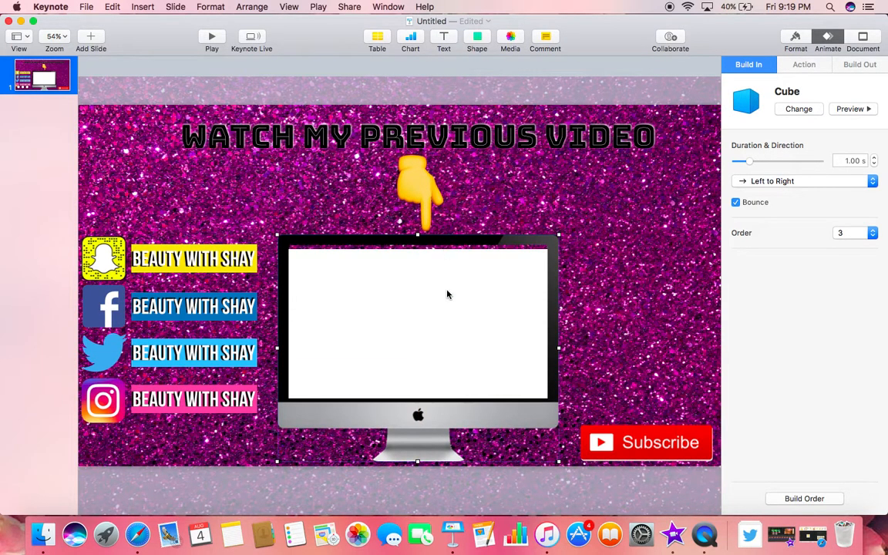
drag(446, 294, 448, 289)
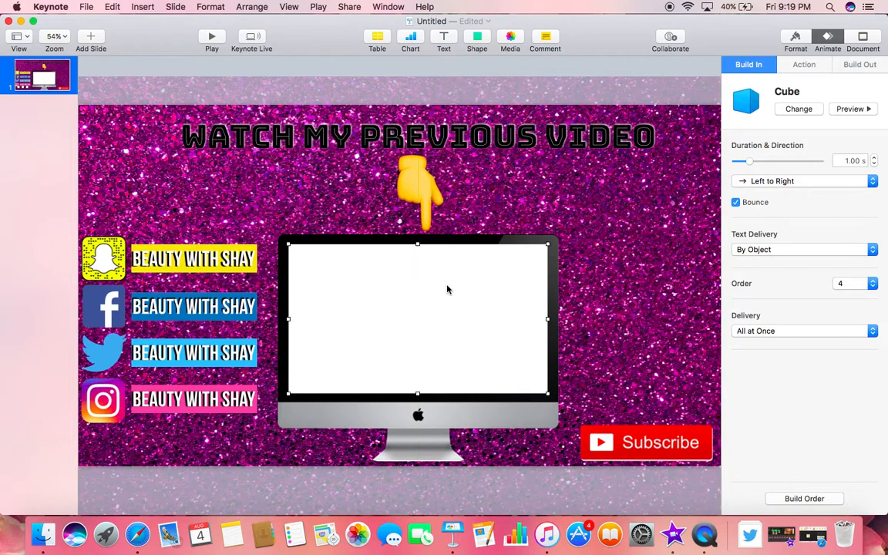
click(393, 72)
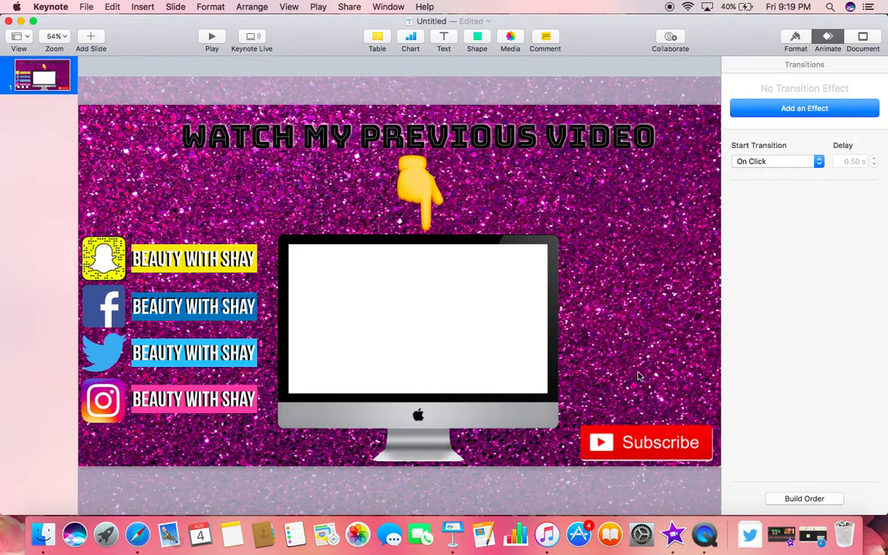
Add a text box reading "Thanks" and move it to the empty background area right of the iMac, above the Subscribe button.
click(443, 39)
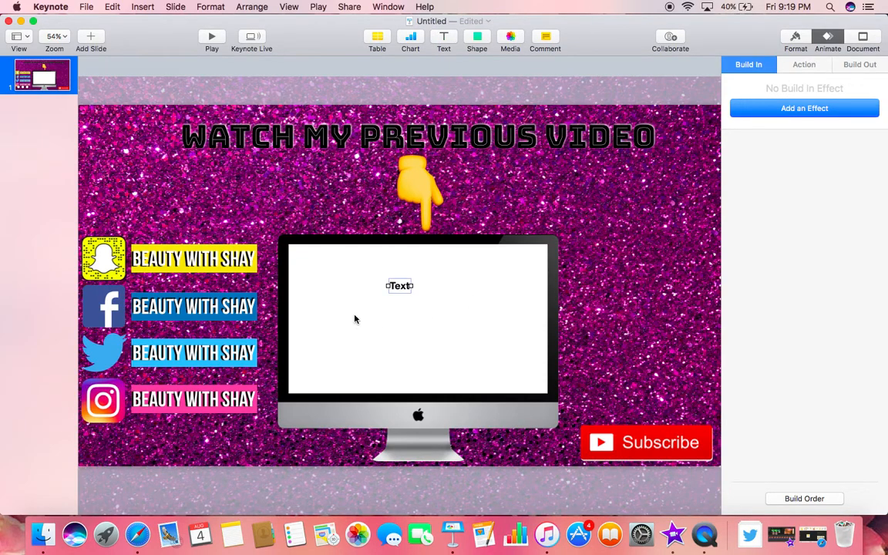
double_click(403, 291)
text(Thanks F)
key(BackSpace)
key(BackSpace)
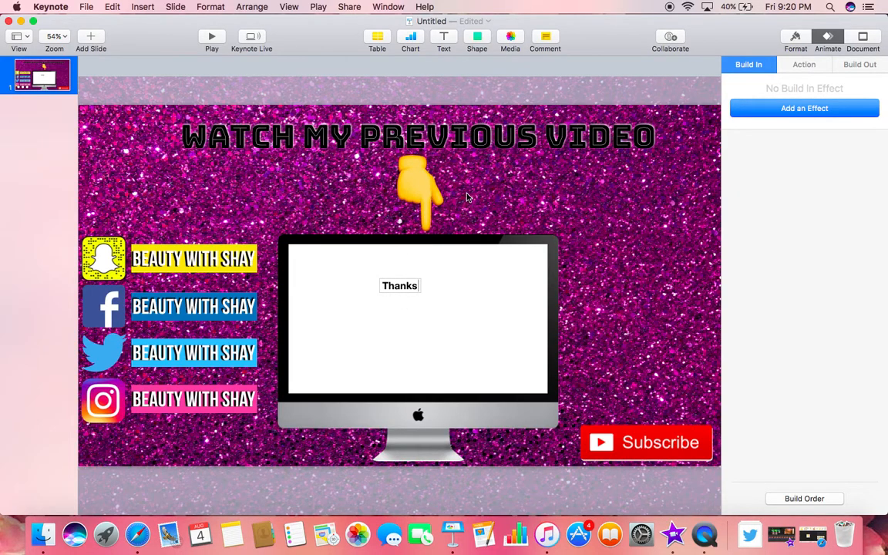
click(443, 219)
click(406, 286)
drag(400, 289, 648, 227)
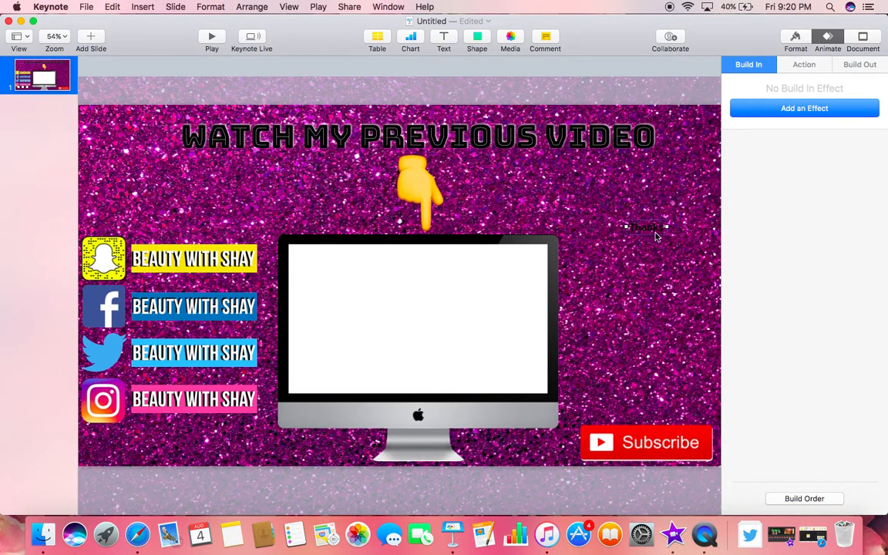
Change the font color of the "Thanks" text to white.
click(796, 34)
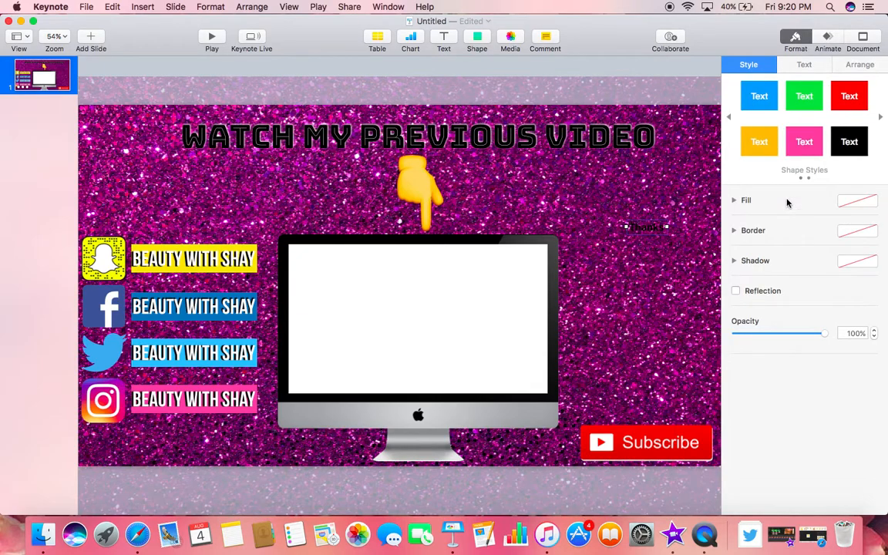
click(805, 66)
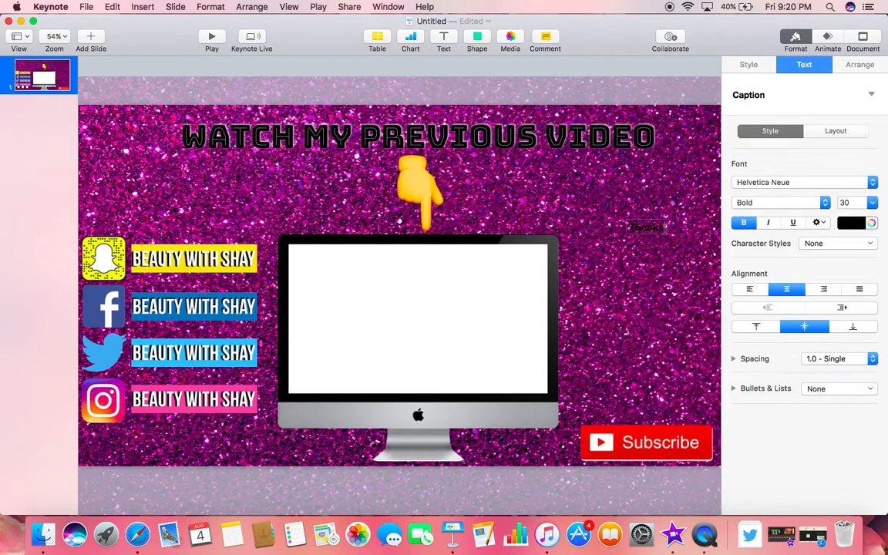
click(851, 223)
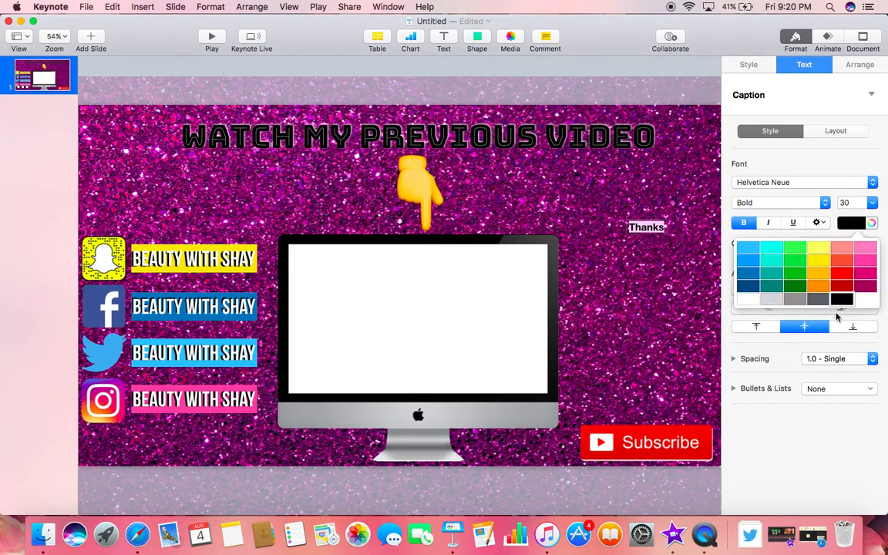
click(749, 300)
click(667, 243)
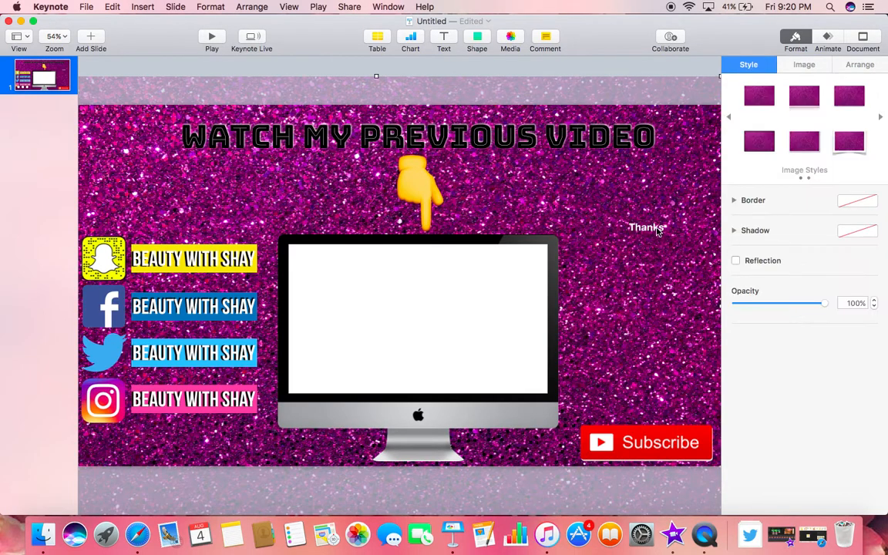
Increase the font size of the "Thanks" text to 64.
click(656, 230)
click(856, 203)
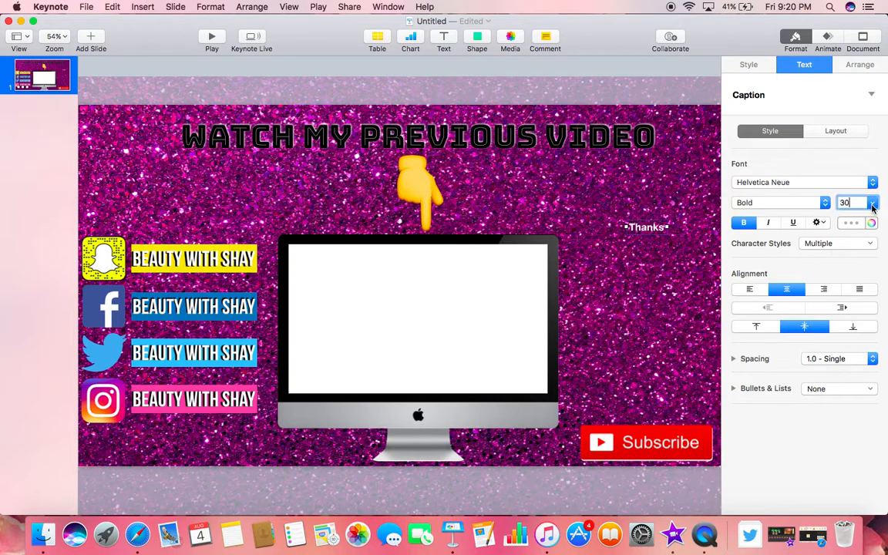
mouse_move(665, 233)
mouse_down()
mouse_move(655, 233)
mouse_move(664, 232)
mouse_up()
double_click(656, 228)
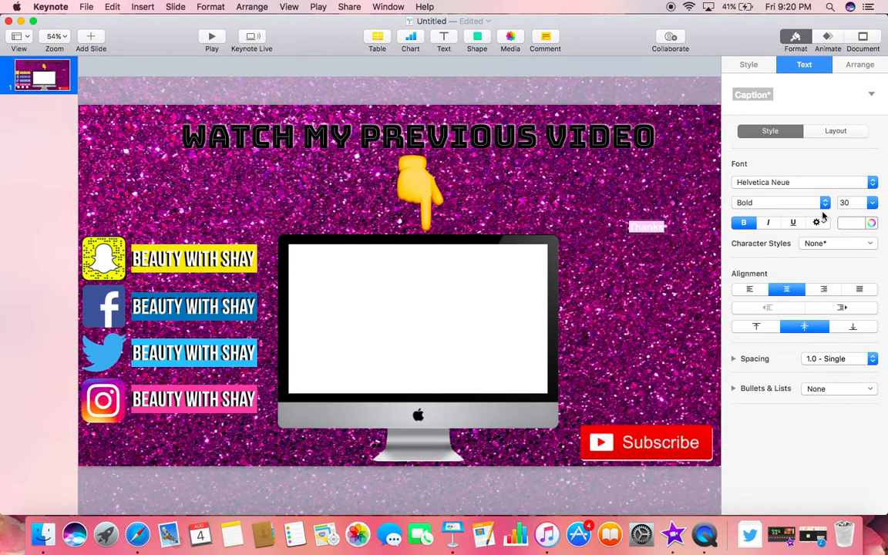
click(871, 203)
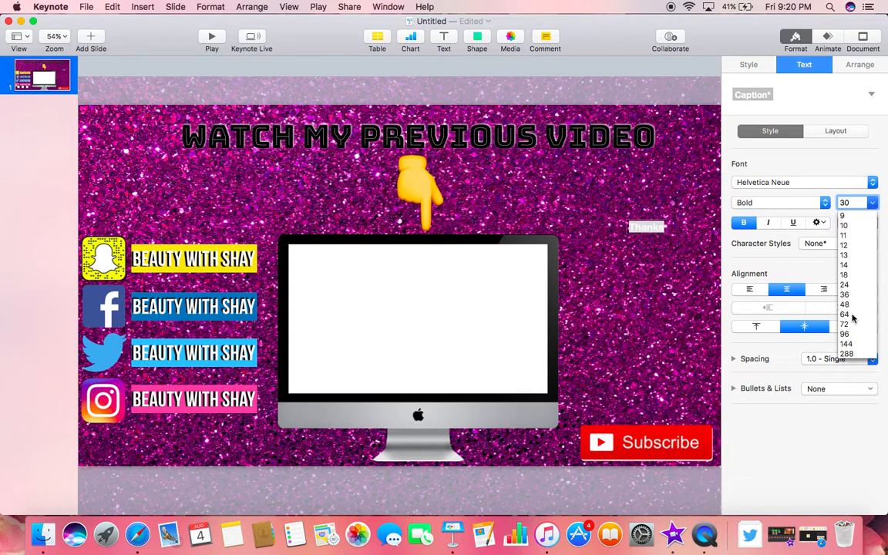
click(850, 305)
click(871, 203)
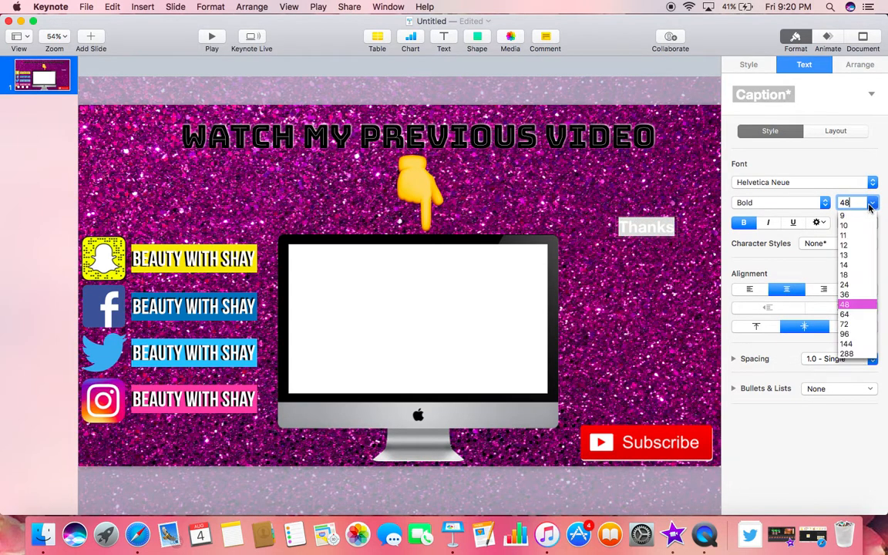
click(853, 315)
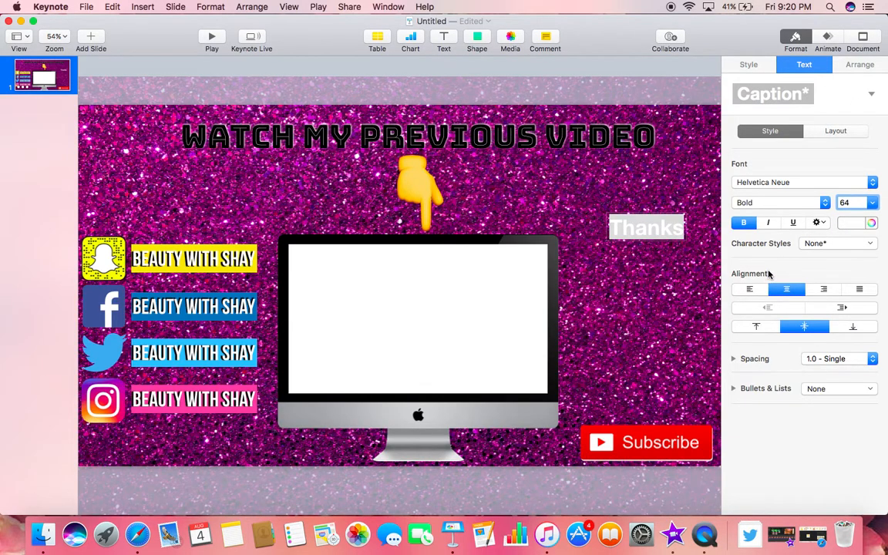
Fill the "Thanks" text box with bright green.
click(756, 68)
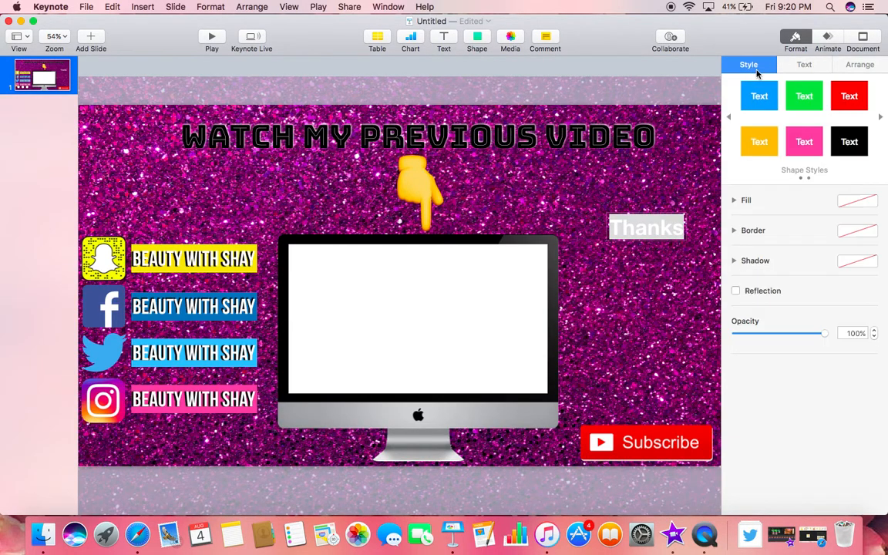
click(865, 202)
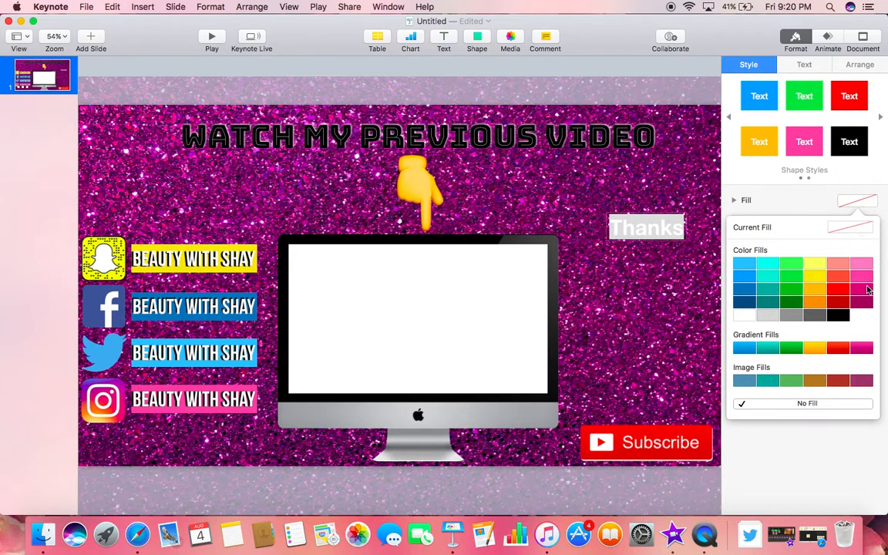
click(794, 270)
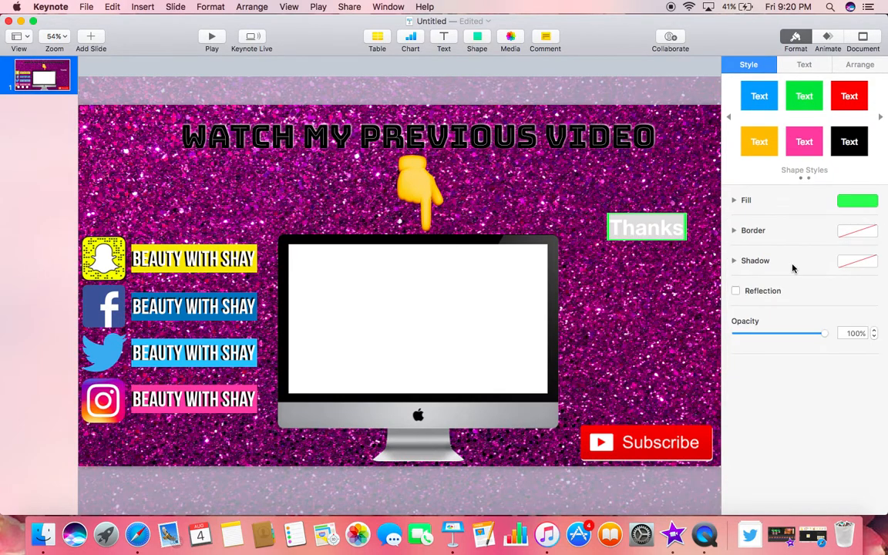
click(605, 232)
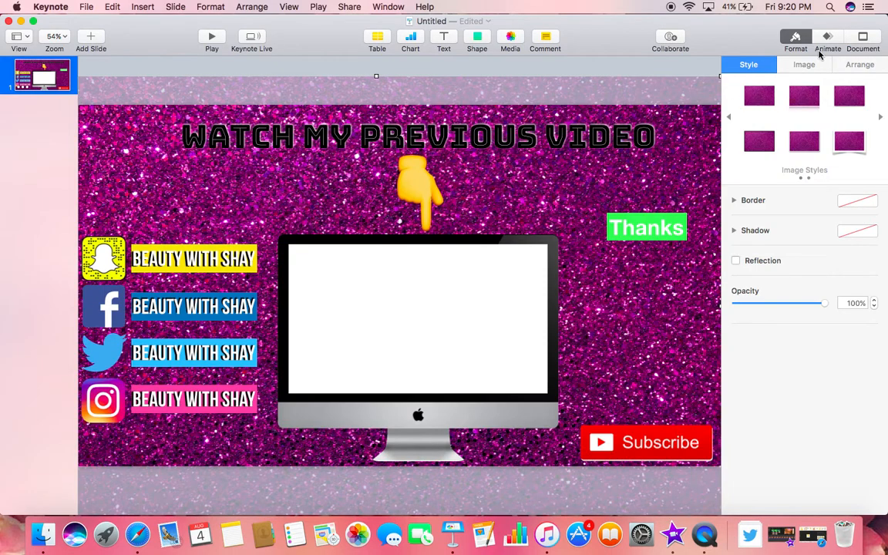
Add a text box reading "For" and move it onto the background directly below "Thanks".
click(443, 39)
double_click(397, 286)
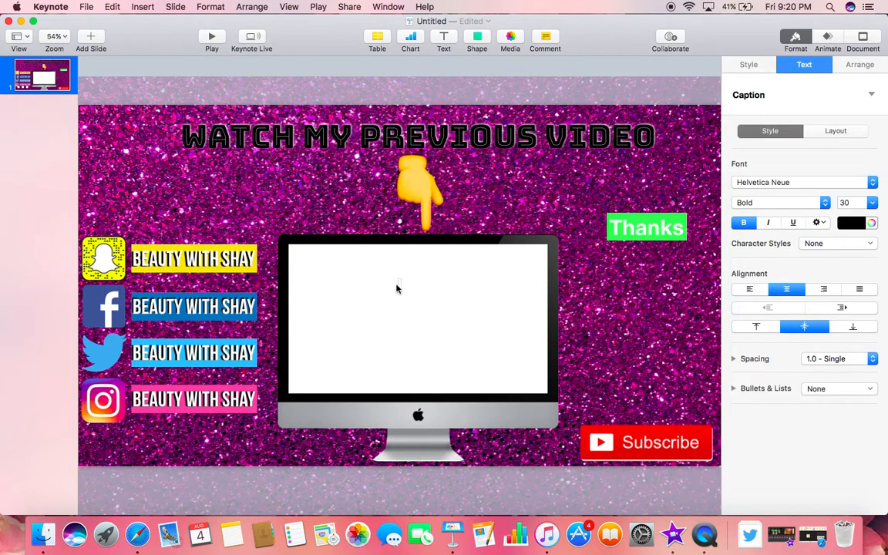
text(For)
click(470, 239)
click(400, 287)
drag(406, 299, 648, 291)
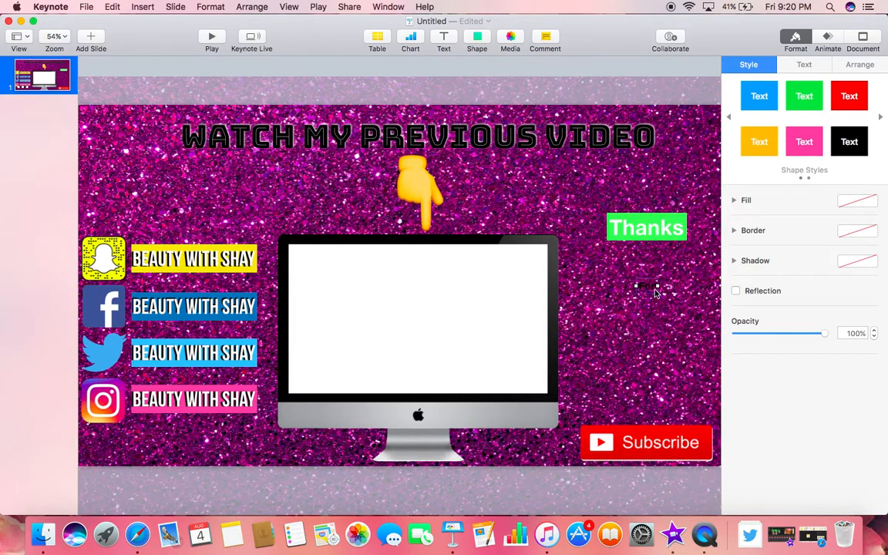
Set the "For" text to font size 64 and fill its box with yellow-orange.
double_click(653, 290)
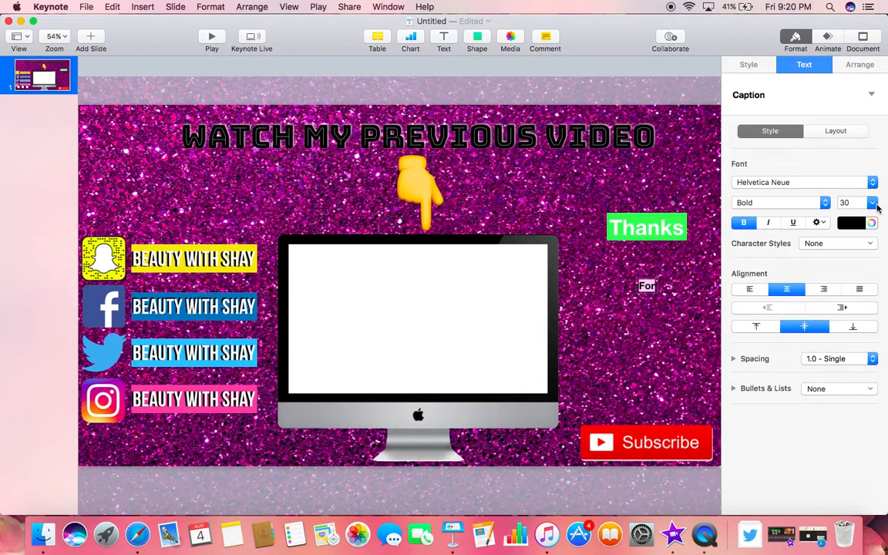
click(872, 202)
click(852, 311)
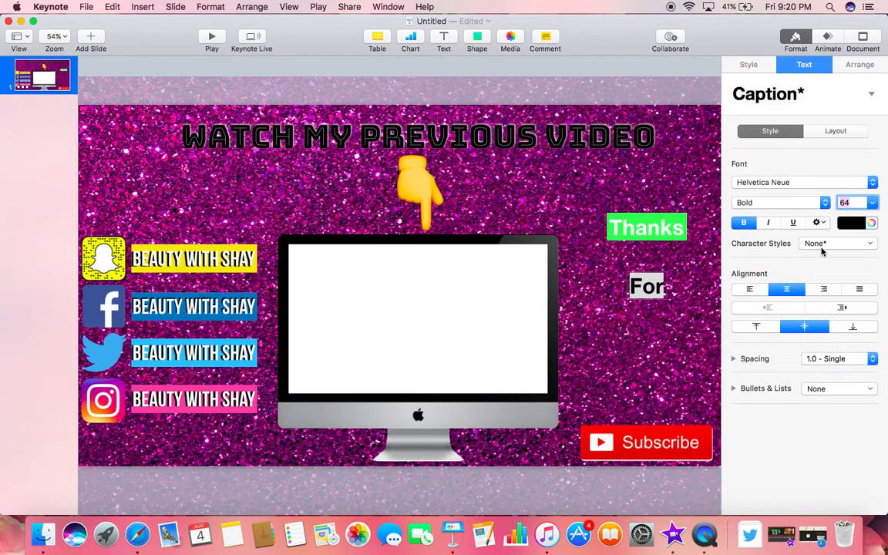
click(752, 65)
click(854, 206)
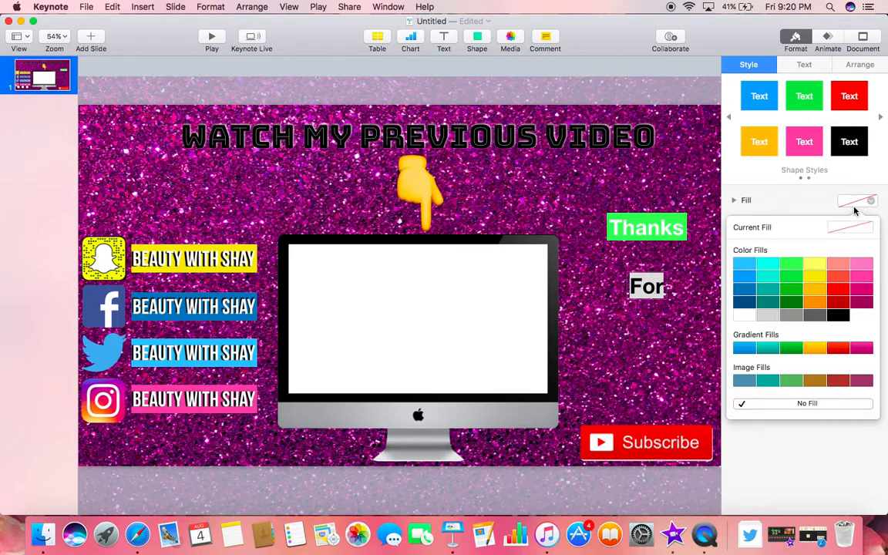
click(818, 289)
click(669, 324)
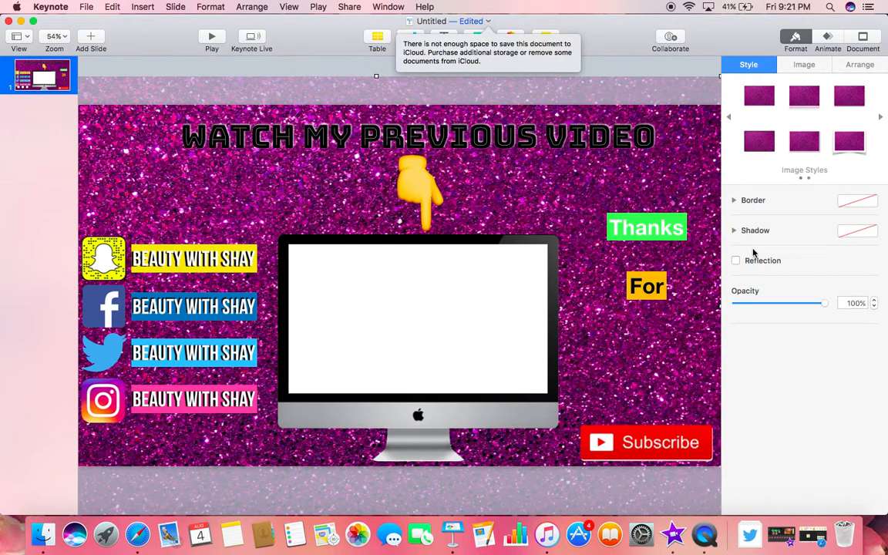
Add a text box reading "Watching" below "For" and set its font size to 64.
click(445, 36)
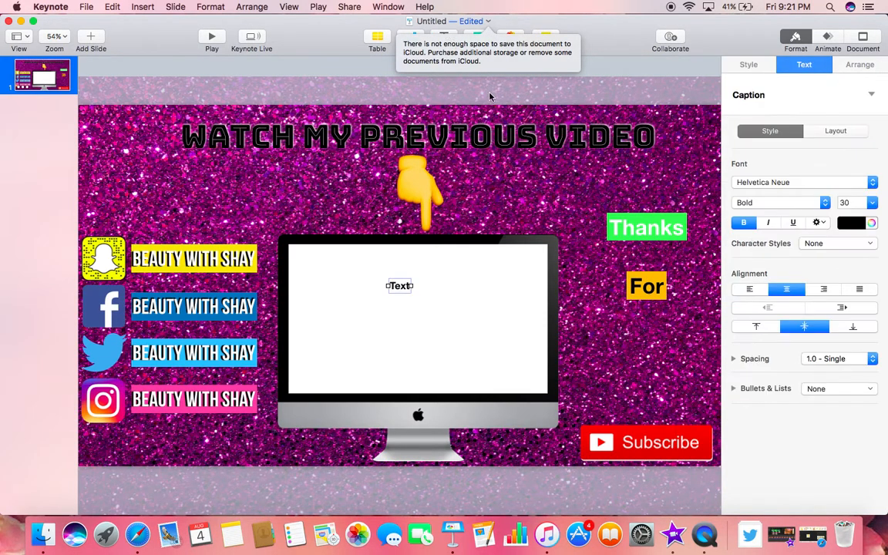
text(WAtchi)
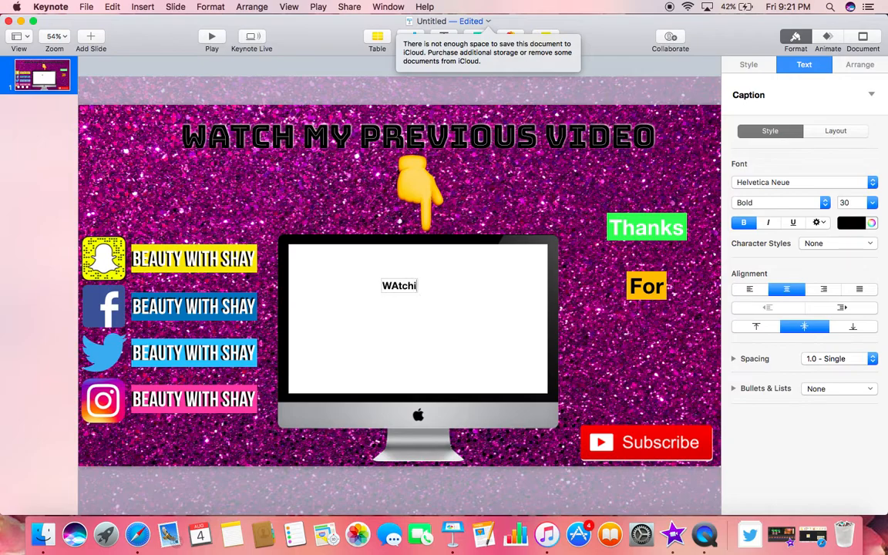
key(BackSpace)
key(BackSpace)
key(BackSpace)
key(BackSpace)
text(atching)
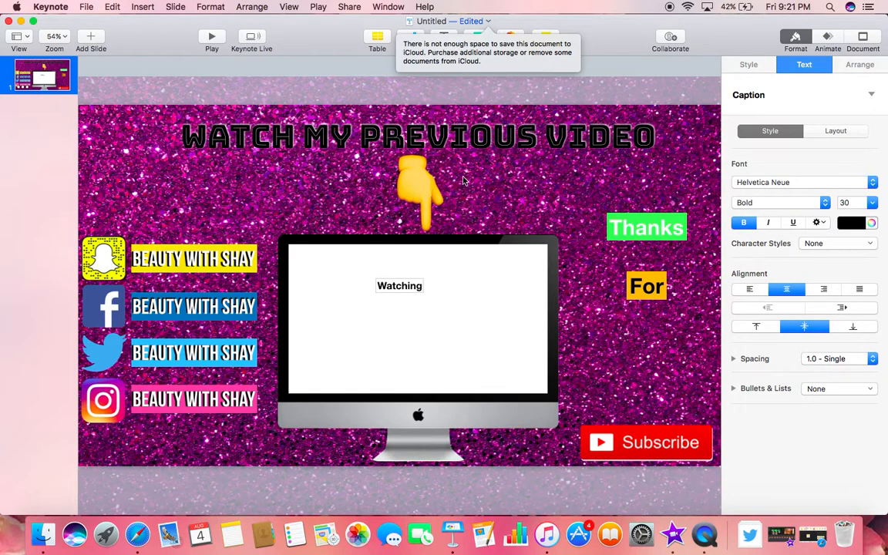
click(432, 281)
drag(374, 283, 654, 351)
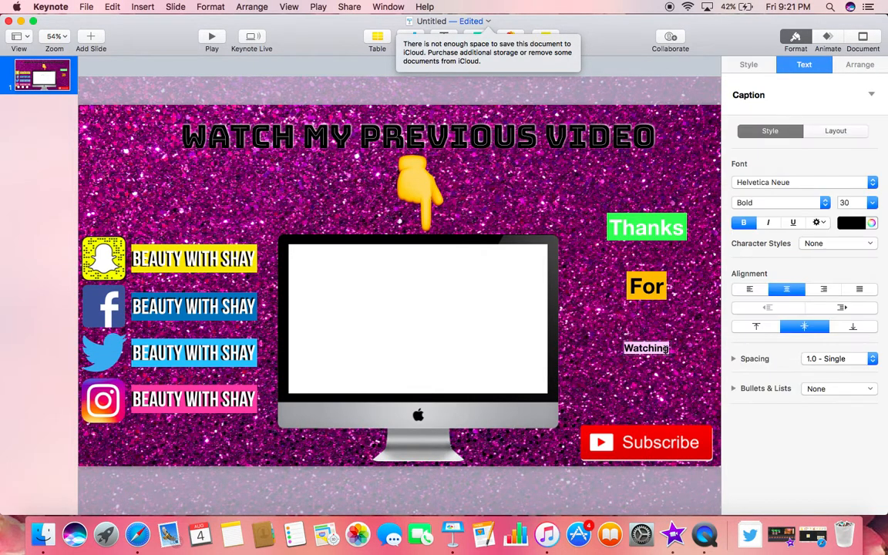
click(872, 202)
click(854, 316)
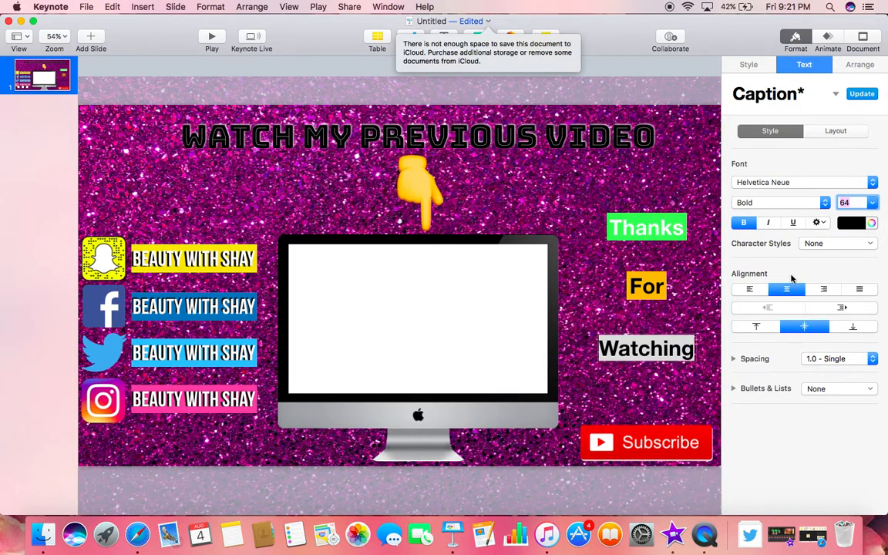
Try a red fill on the "Watching" text box.
click(749, 64)
click(845, 202)
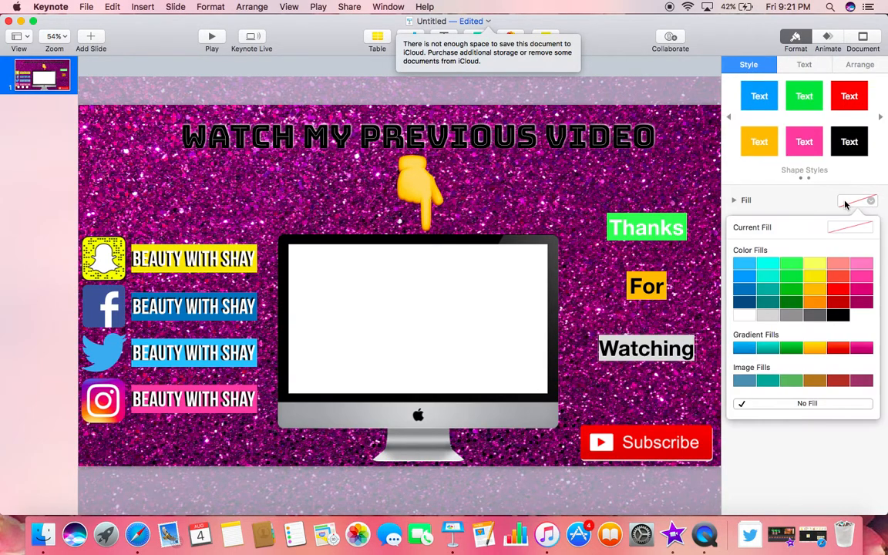
click(838, 289)
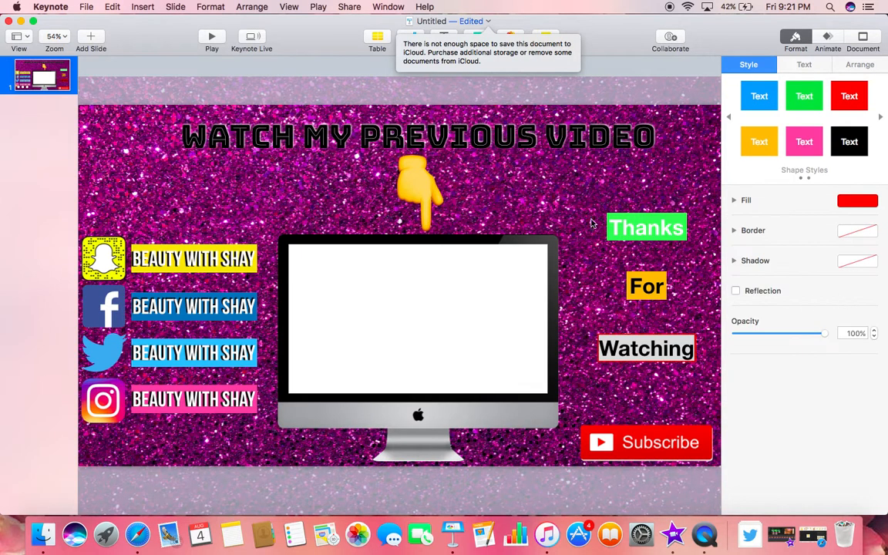
click(592, 224)
Change the fill of the "Watching" text box to dark teal.
double_click(684, 345)
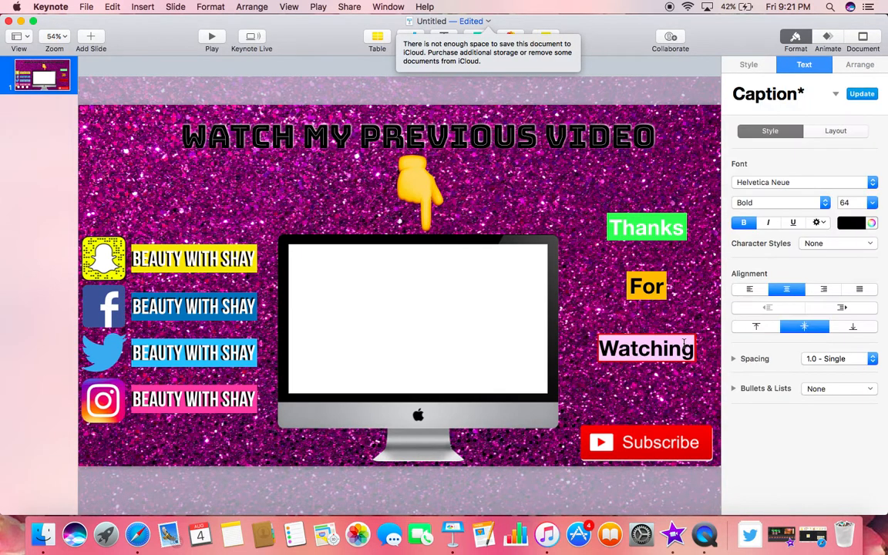
click(749, 64)
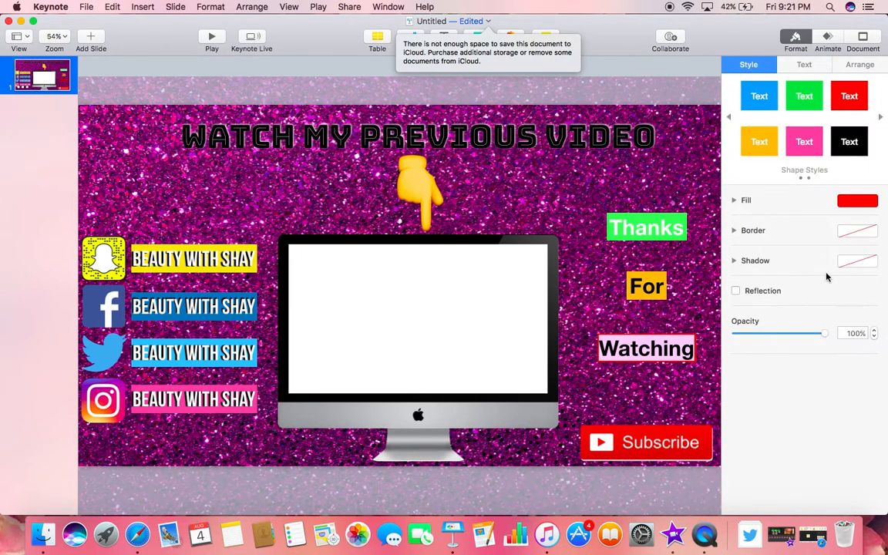
click(858, 203)
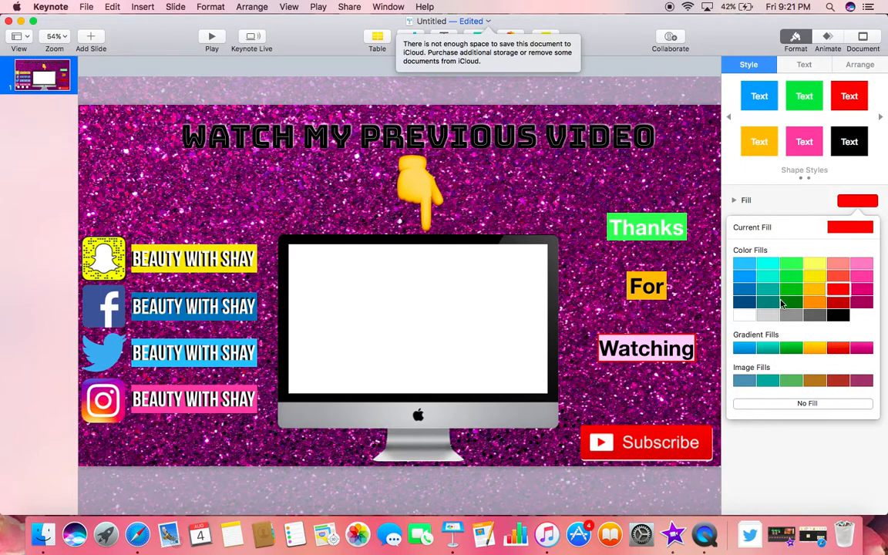
click(771, 305)
click(667, 199)
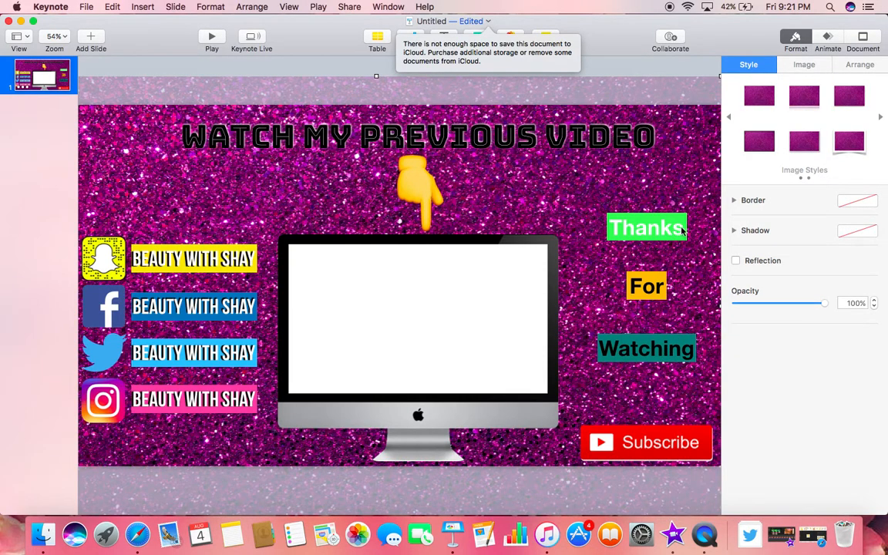
Change the font of the "Thanks" text to Leckerli One.
double_click(682, 228)
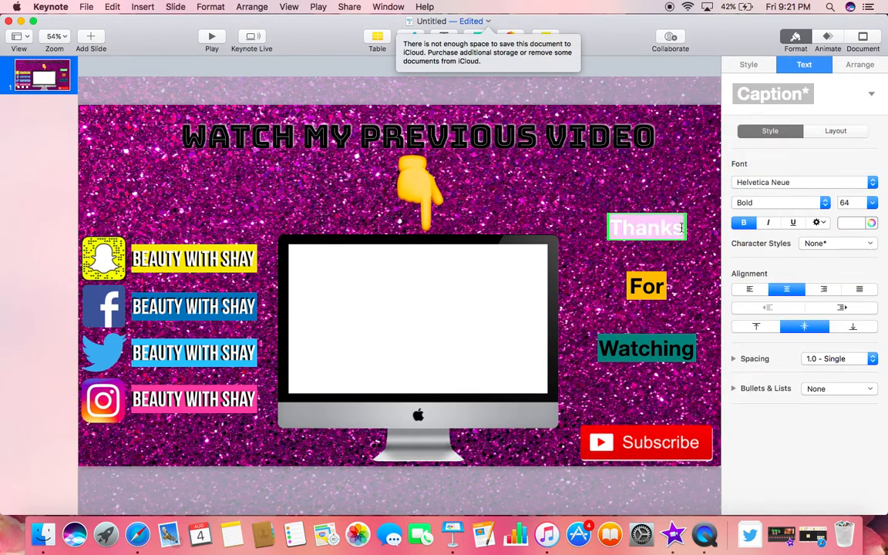
click(784, 182)
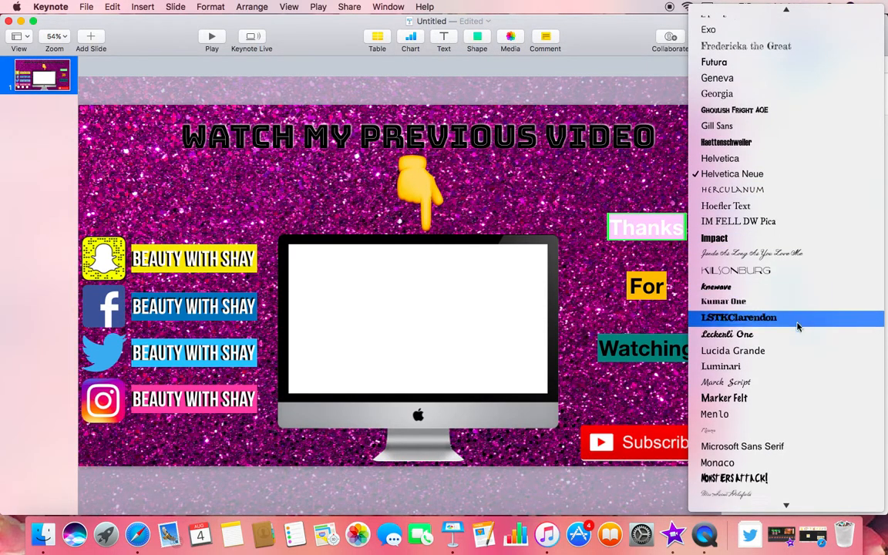
scroll(796, 319, down, 3)
click(776, 230)
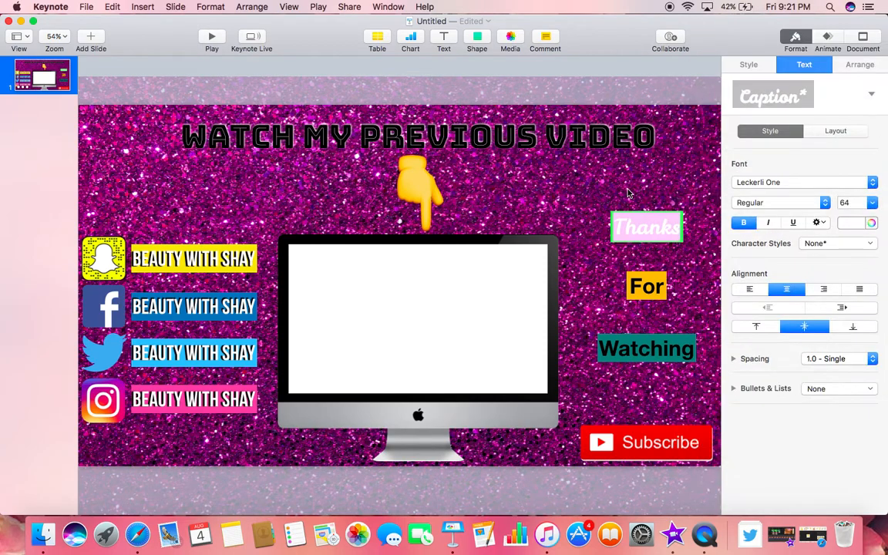
click(666, 241)
Change the font of the "For" text to Leckerli One.
click(653, 294)
click(803, 64)
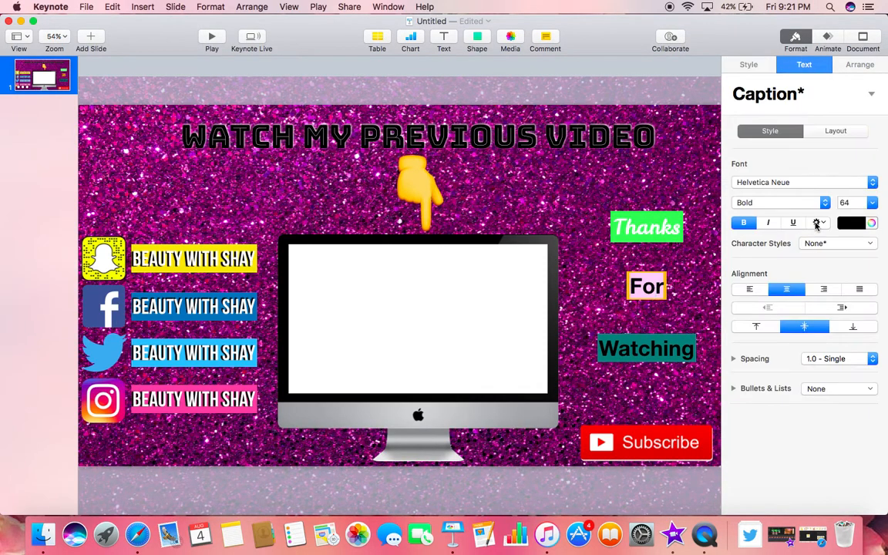
click(738, 182)
scroll(816, 189, up, 5)
scroll(816, 189, up, 5)
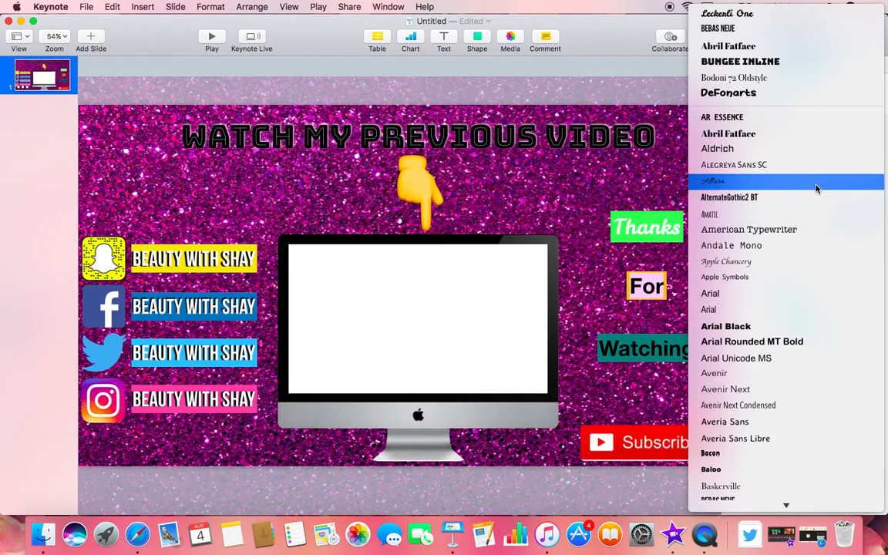
click(770, 13)
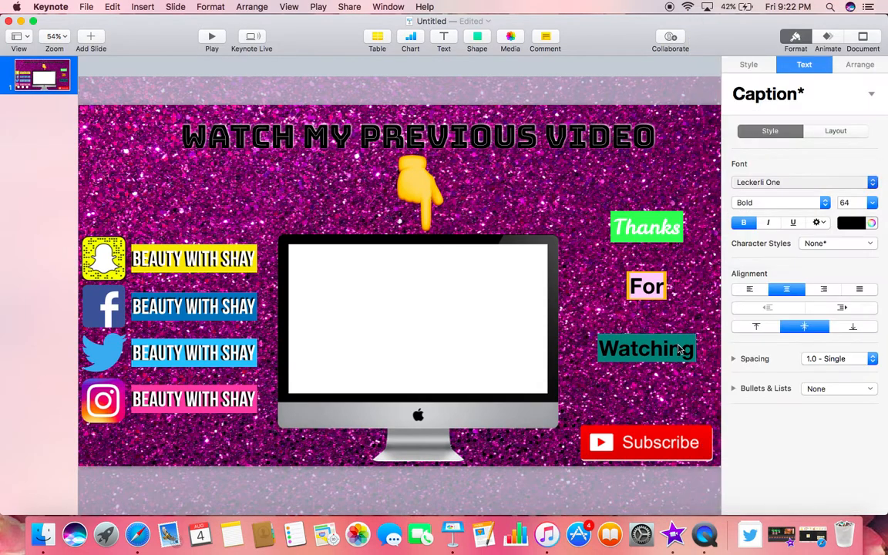
Change the font of the "Watching" text to Leckerli One.
double_click(680, 350)
click(789, 185)
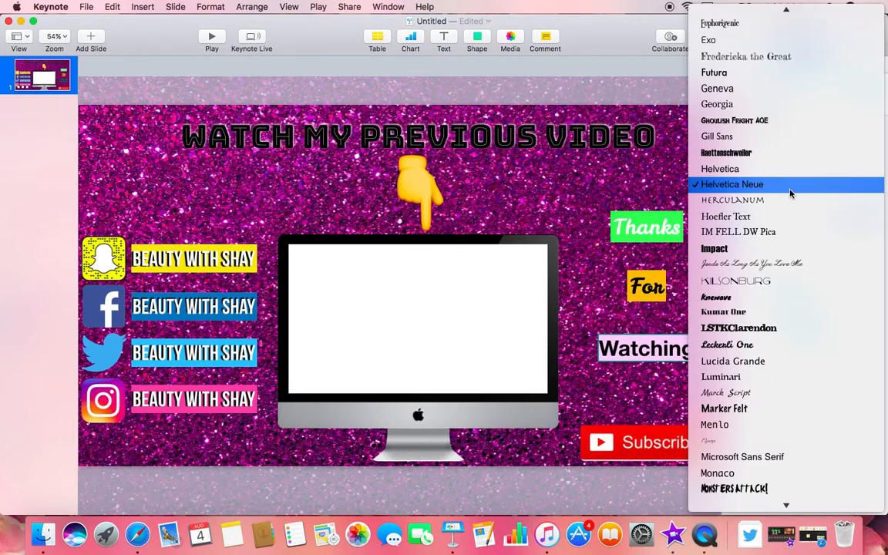
scroll(748, 104, up, 10)
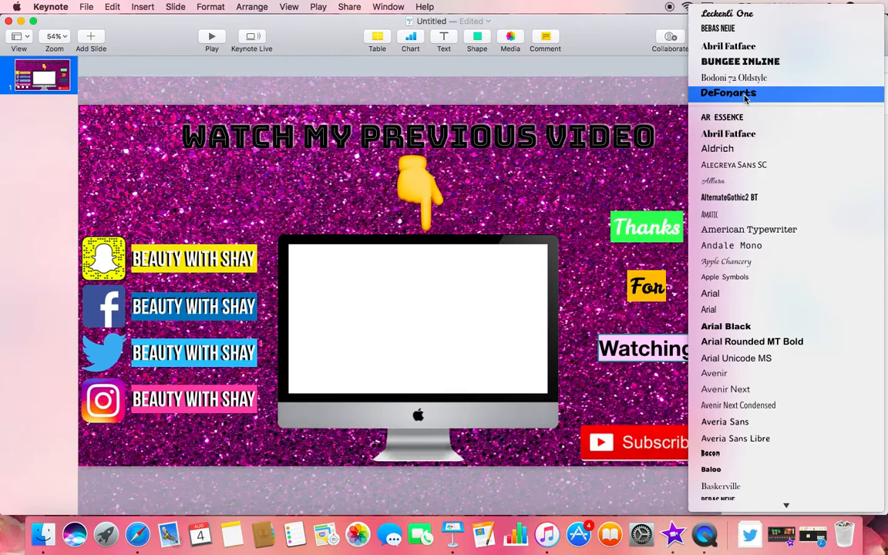
click(740, 13)
click(587, 193)
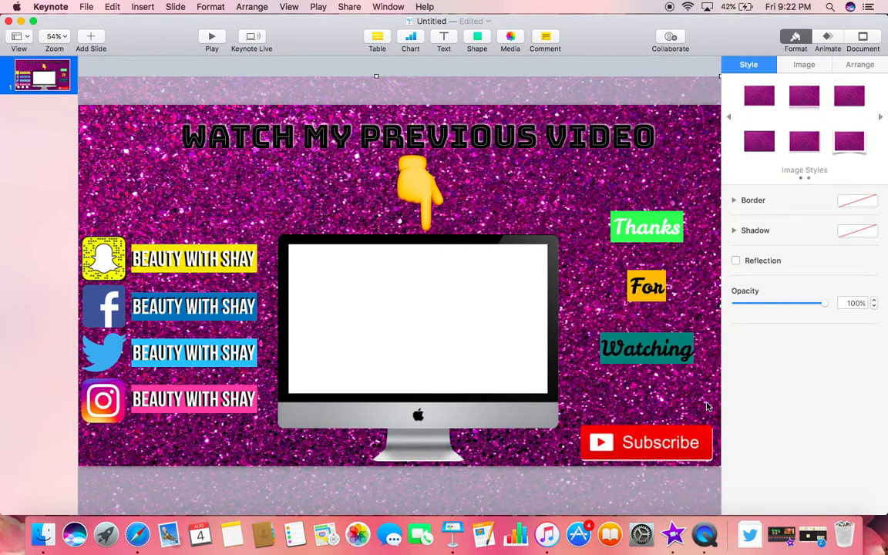
Increase the font size of the "For" text to 96.
click(656, 288)
double_click(655, 284)
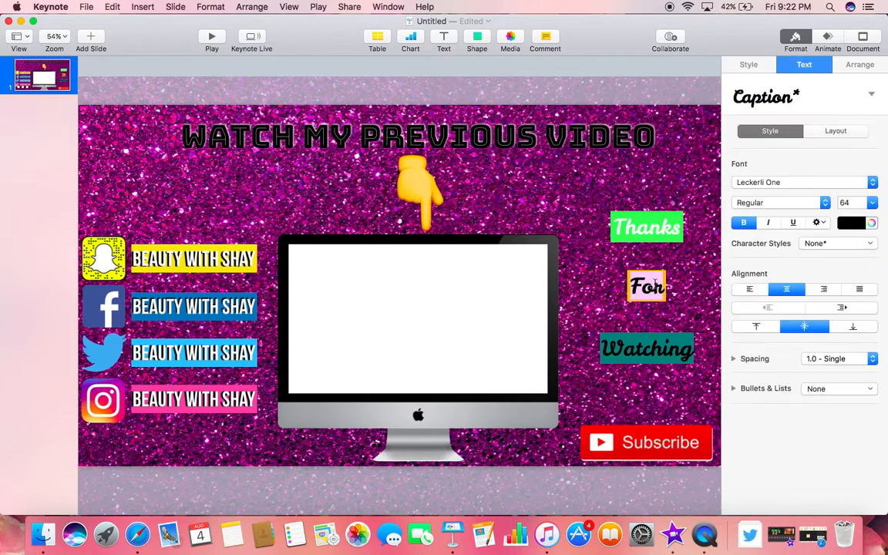
click(871, 202)
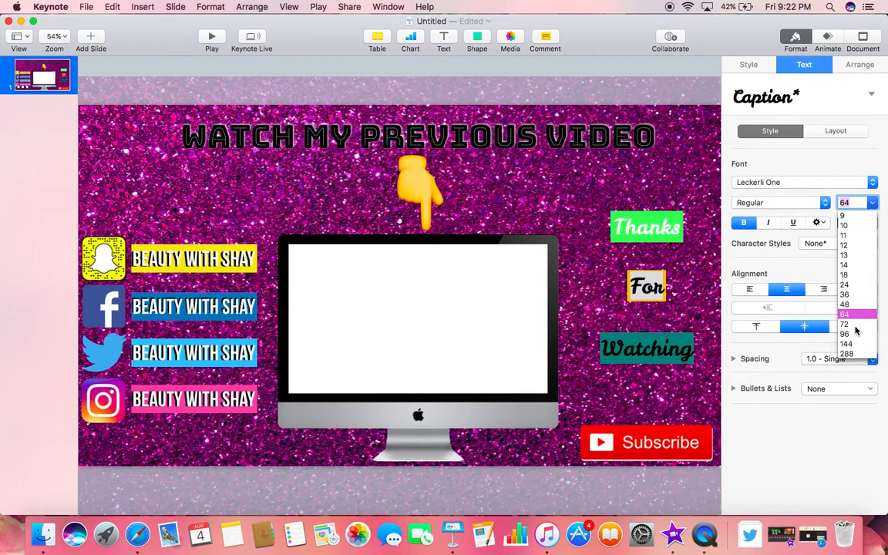
click(845, 333)
click(567, 170)
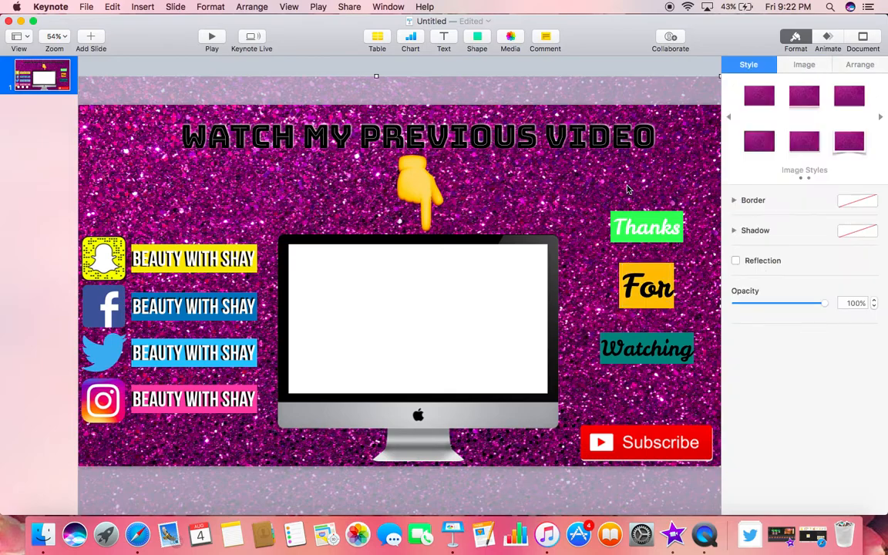
Set the font size of the "Thanks" text to 72.
click(647, 229)
double_click(647, 227)
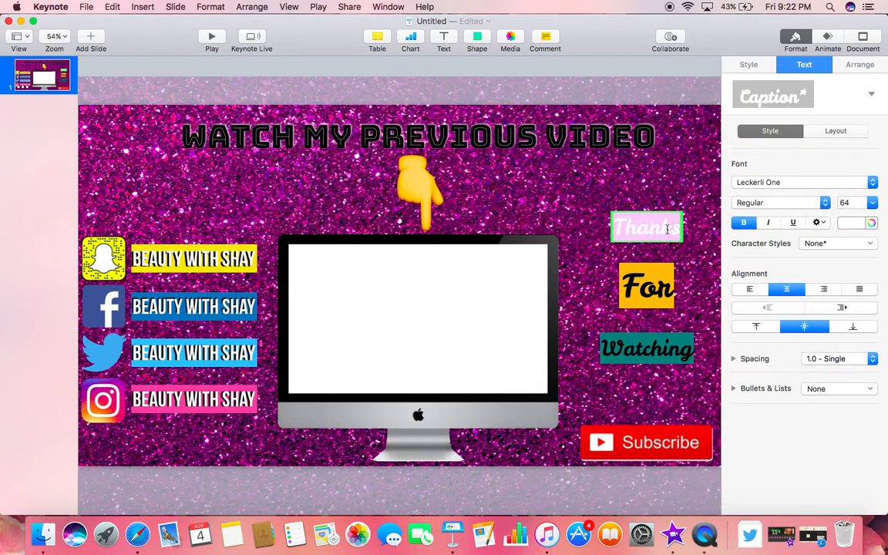
click(872, 201)
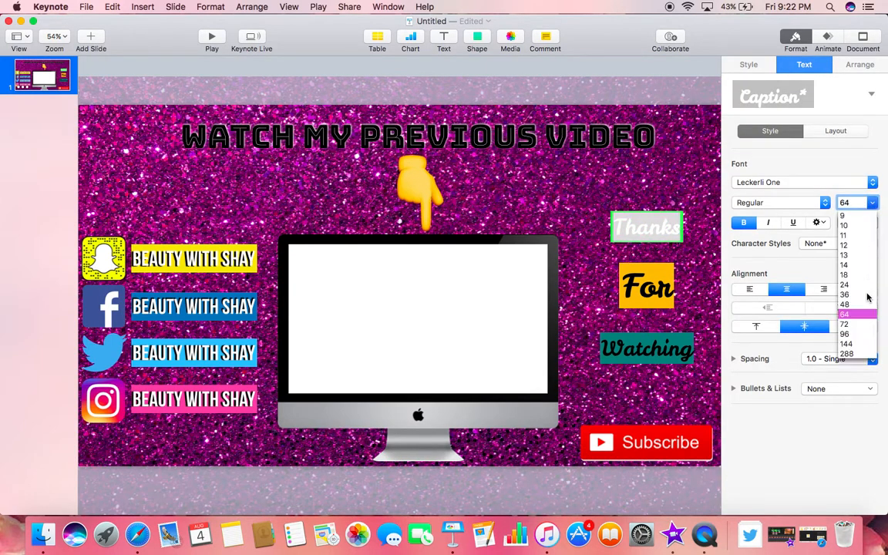
click(862, 325)
Set the font size of the "Watching" text to 72.
double_click(654, 349)
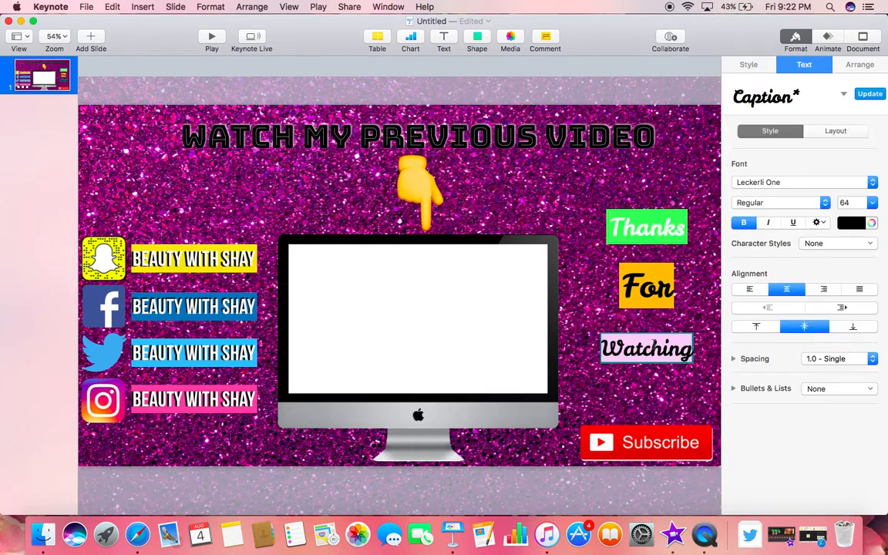
click(871, 202)
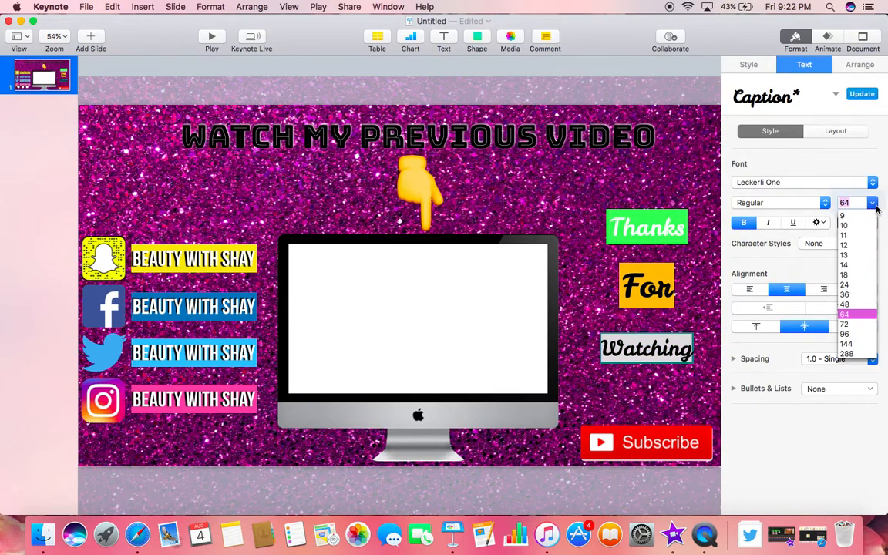
click(862, 326)
click(607, 205)
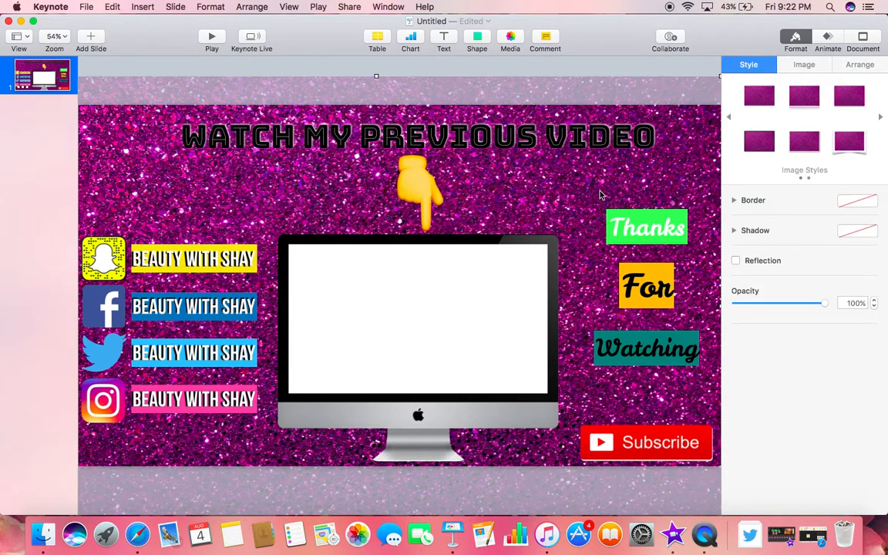
Add a Compress build-in effect to the "Thanks" text box.
double_click(663, 228)
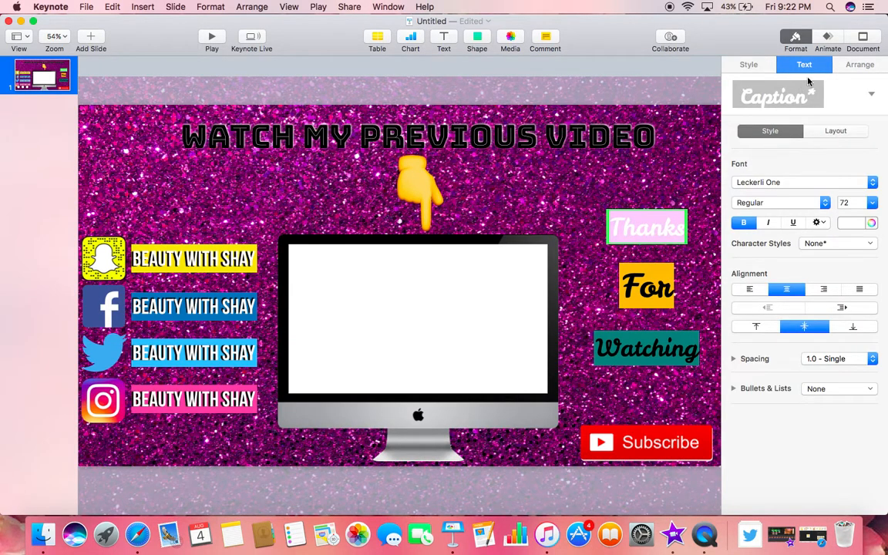
click(600, 192)
click(827, 38)
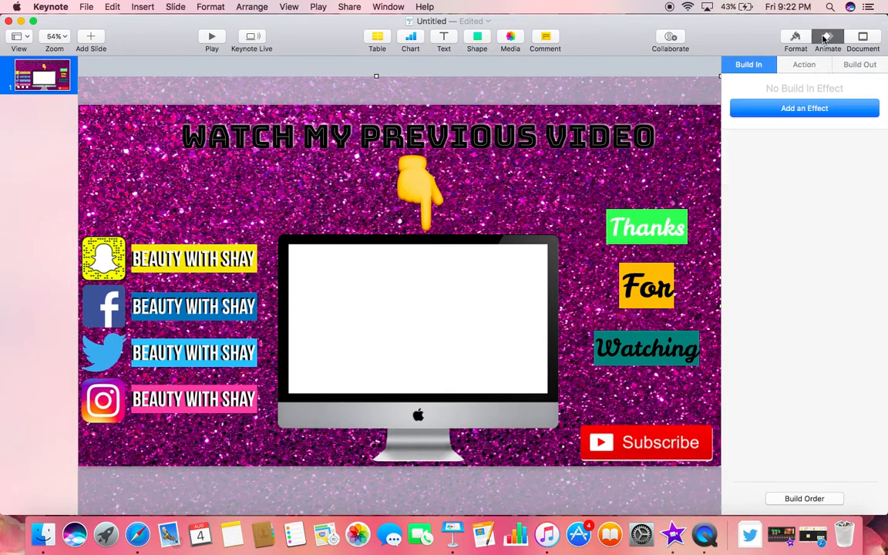
click(667, 230)
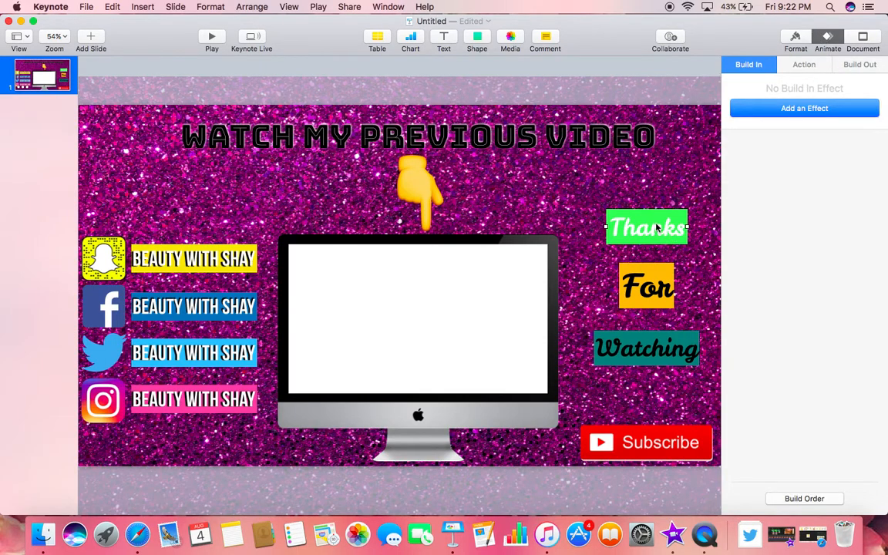
click(778, 108)
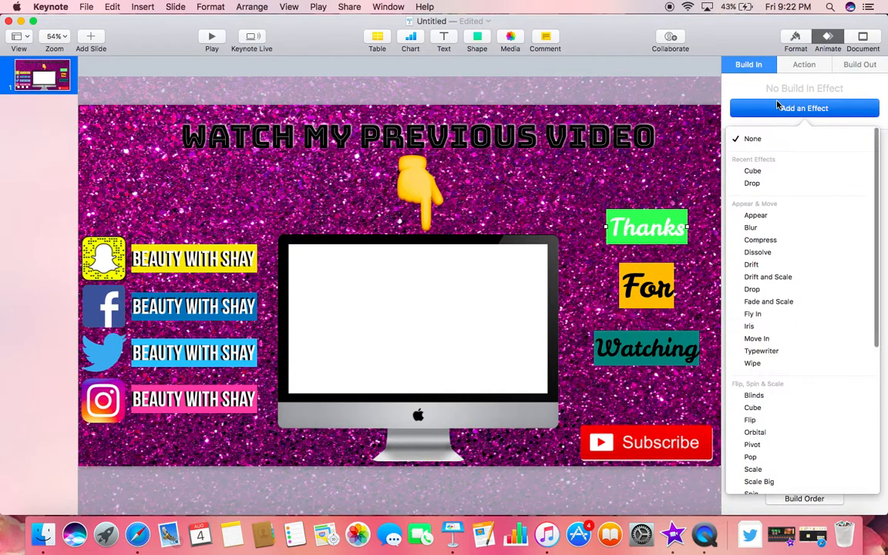
click(797, 240)
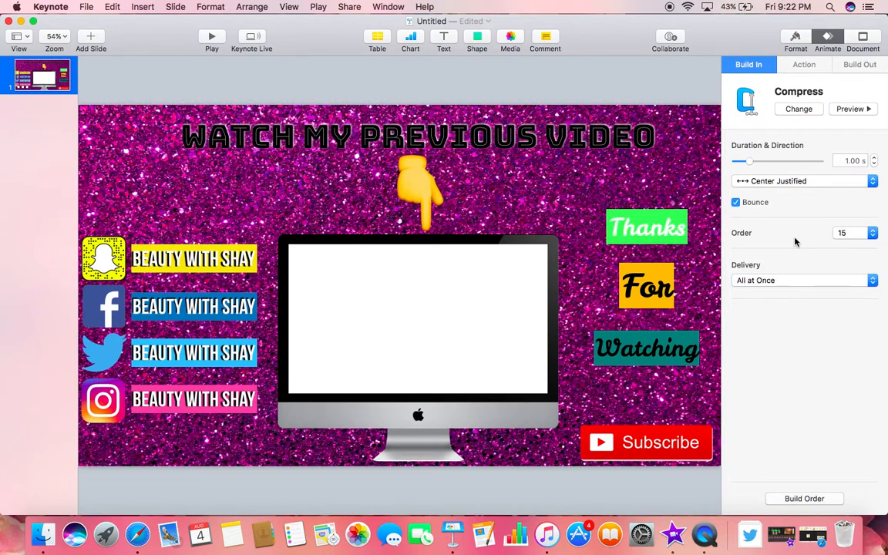
Add a Compress build-in effect to the "For" text box.
click(647, 281)
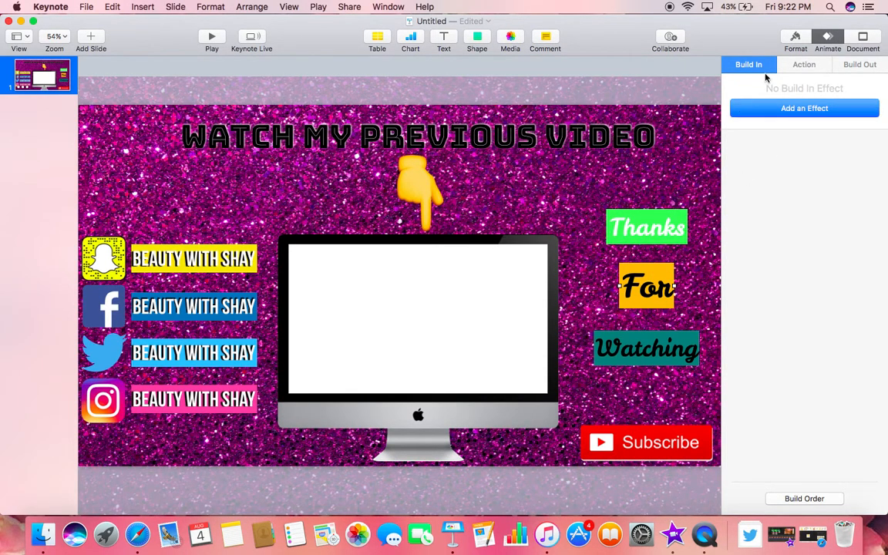
click(804, 107)
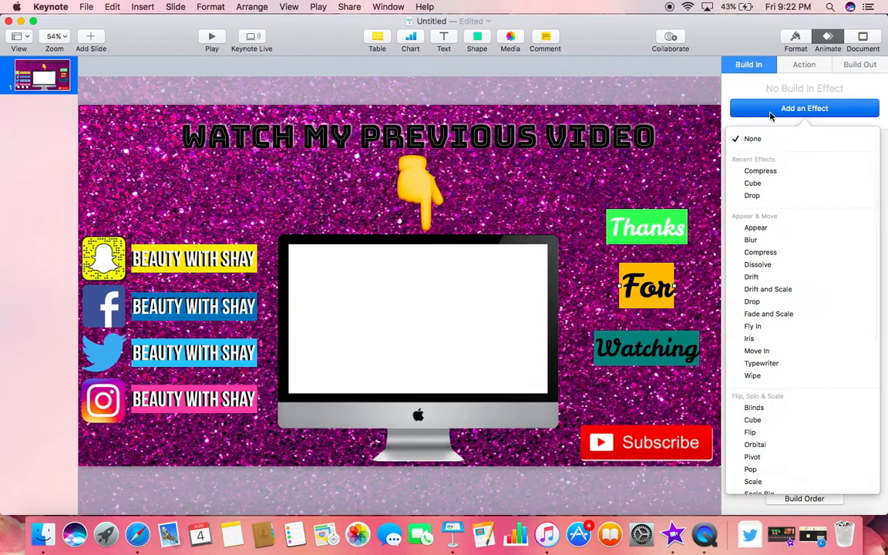
click(759, 254)
Add a Compress build-in effect to the "Watching" text box.
click(673, 345)
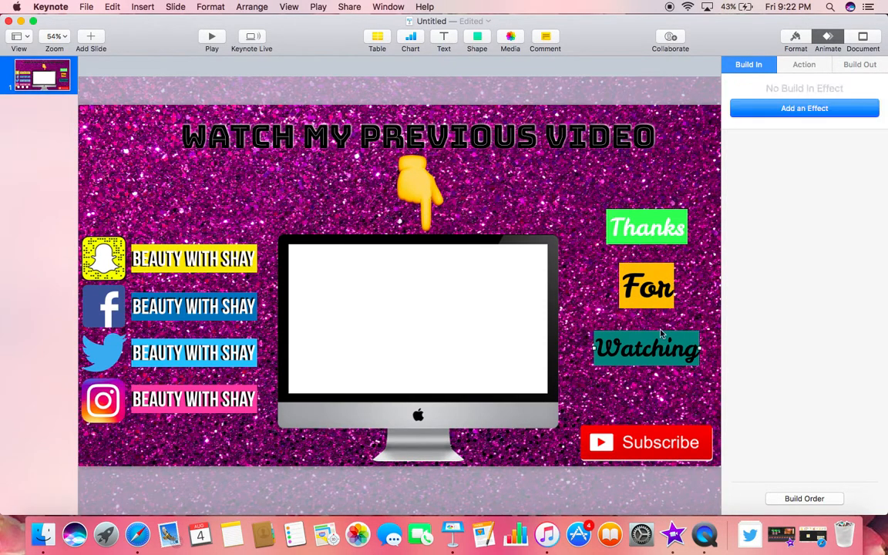
click(782, 114)
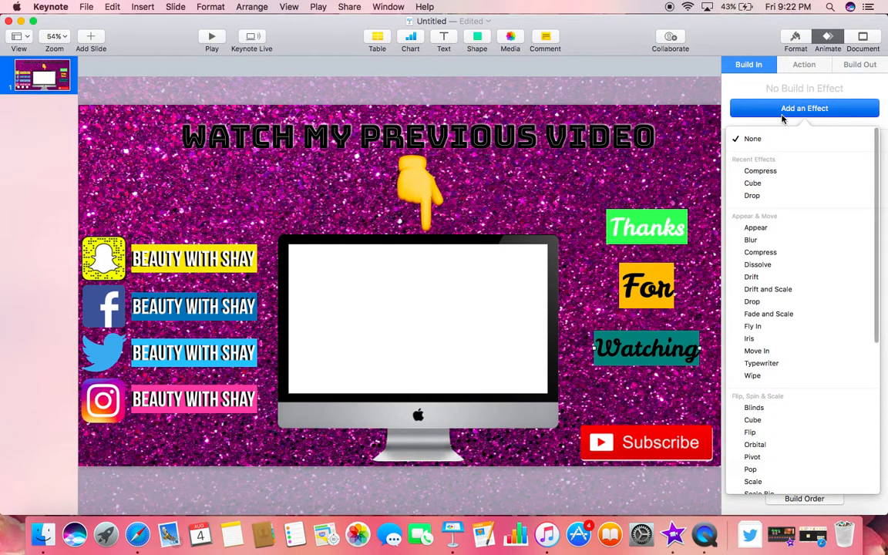
click(752, 251)
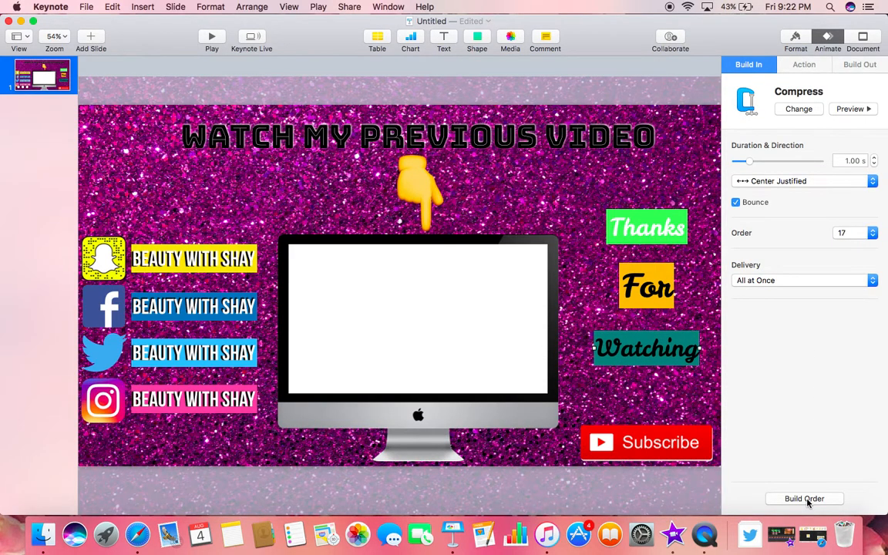
Set the "Thanks" Compress build to start After Build 14 in the build order.
click(804, 498)
scroll(788, 362, down, 3)
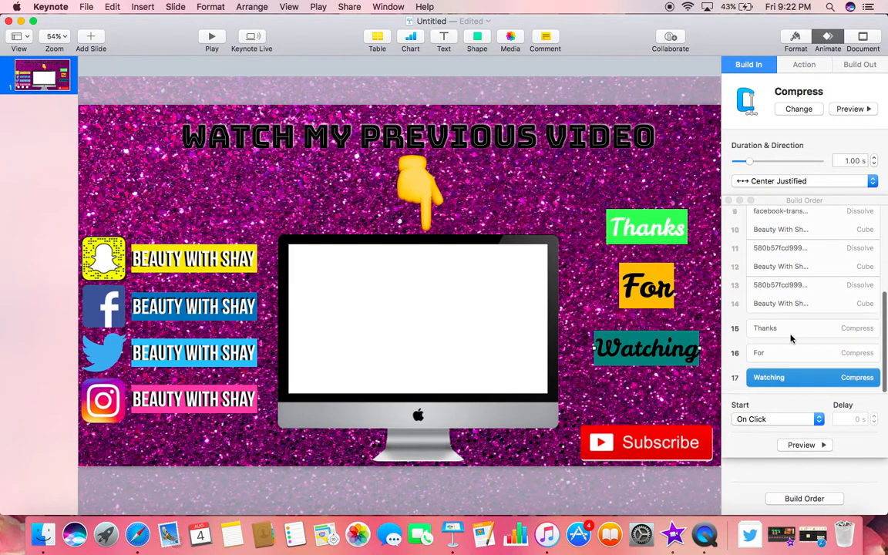
click(779, 329)
click(796, 418)
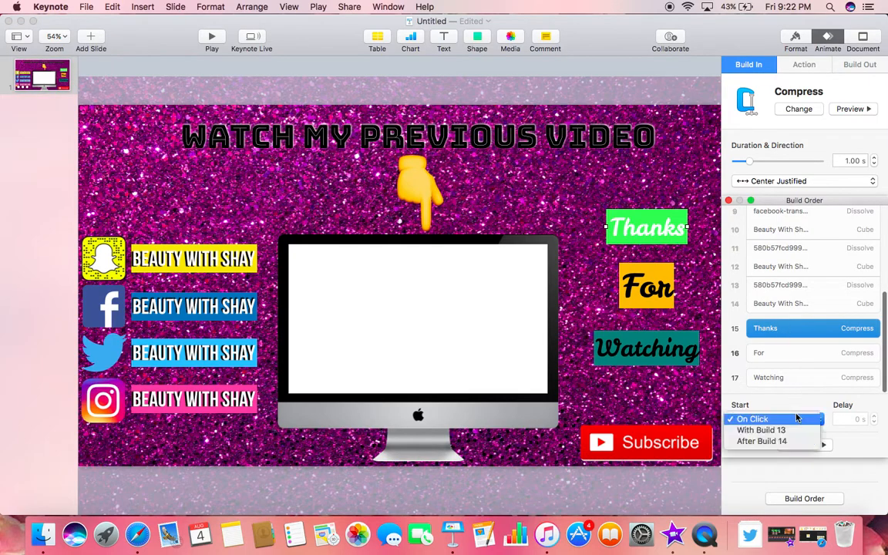
click(755, 441)
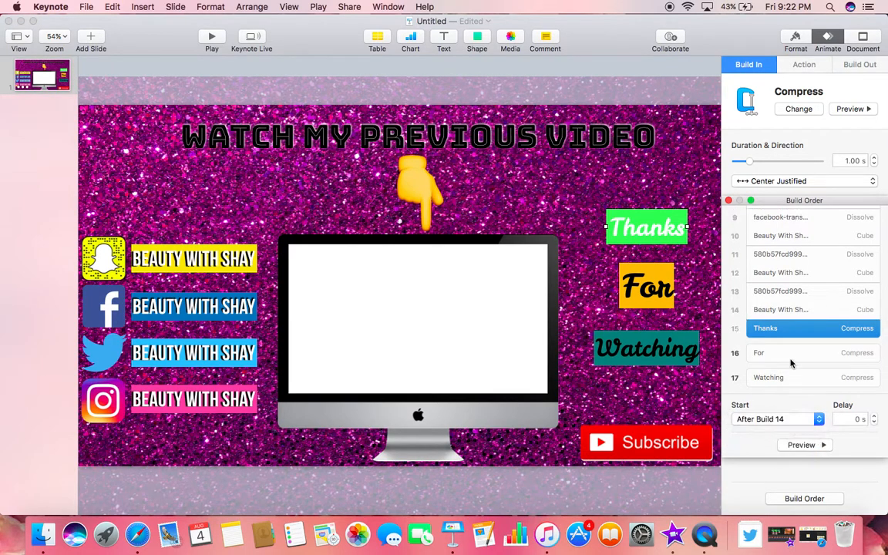
Set the "For" Compress build to start After Build 15 in the build order.
click(791, 354)
click(779, 419)
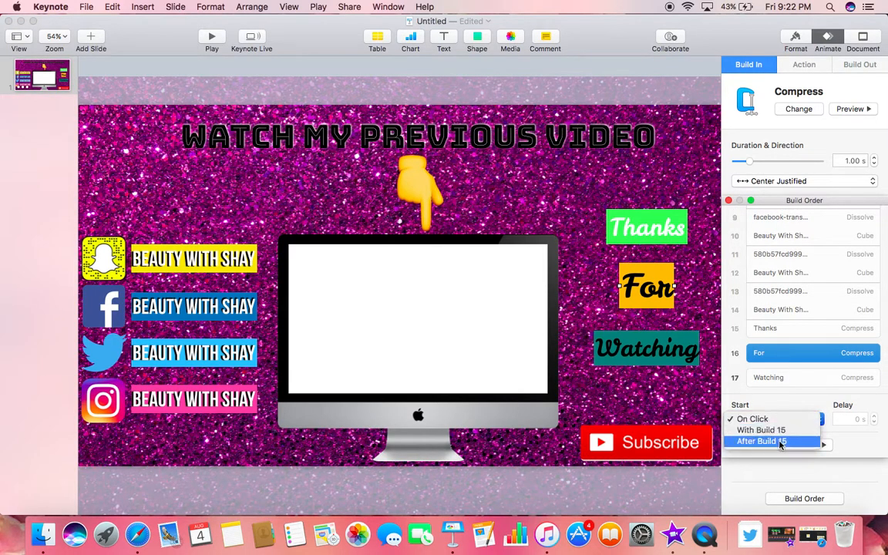
click(761, 435)
Set the "Watching" Compress build to start After Build 16 in the build order.
click(771, 377)
click(780, 419)
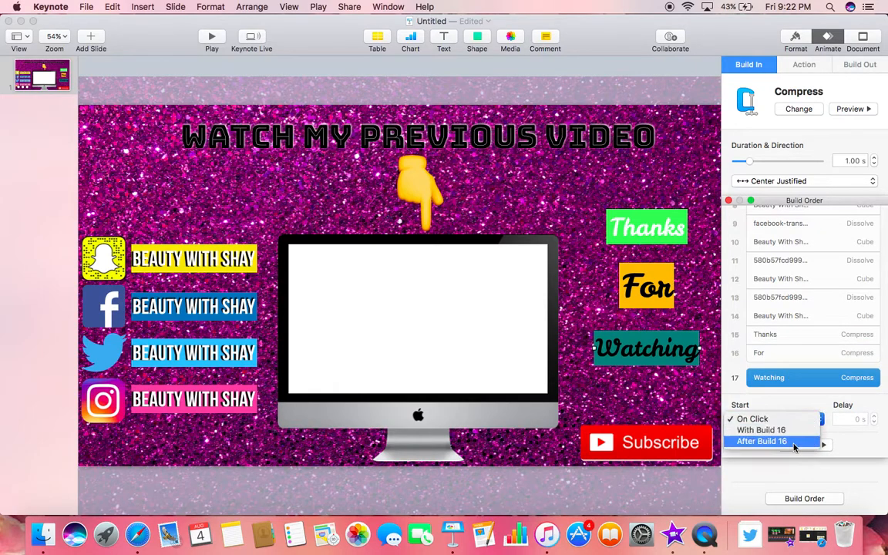
click(786, 436)
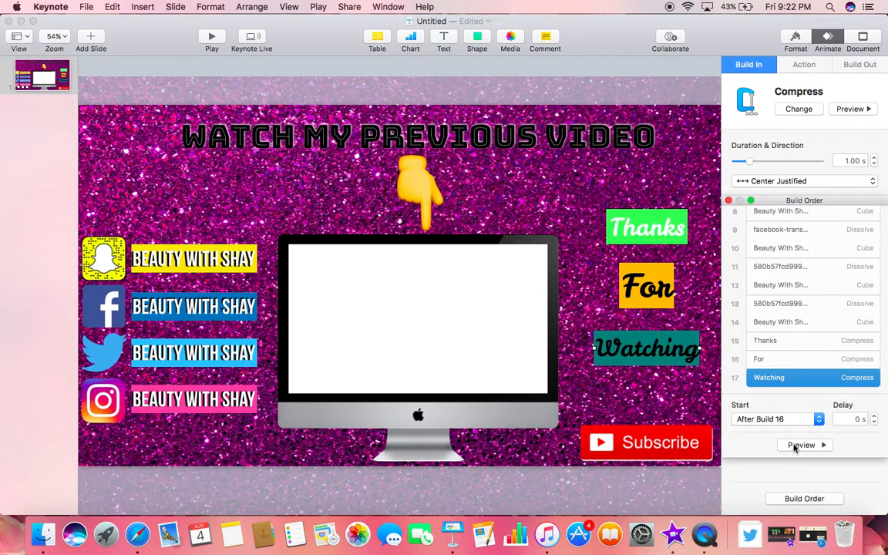
Preview the slide's complete build sequence from the build order.
click(728, 202)
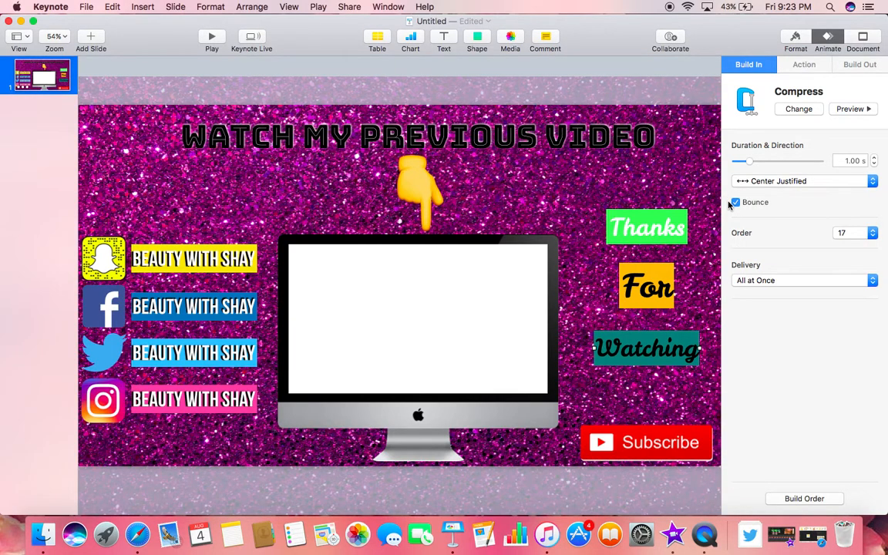
click(813, 500)
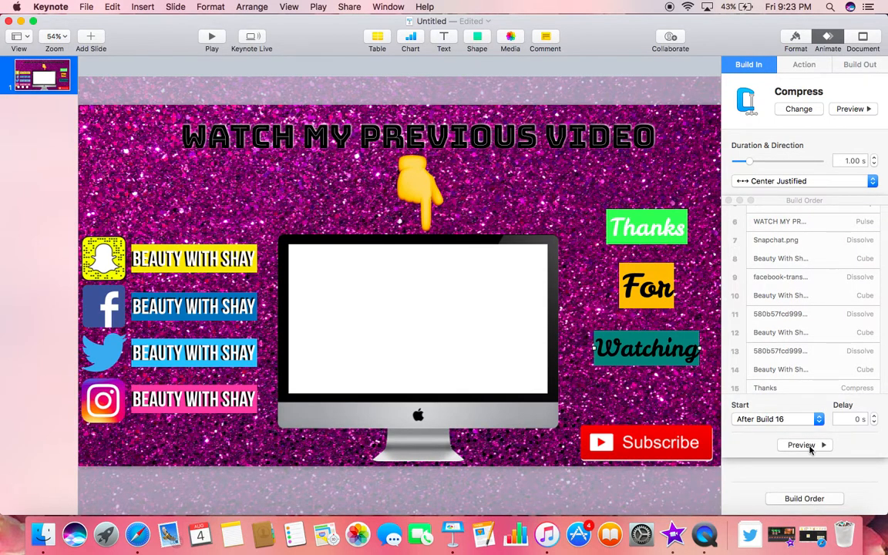
click(809, 447)
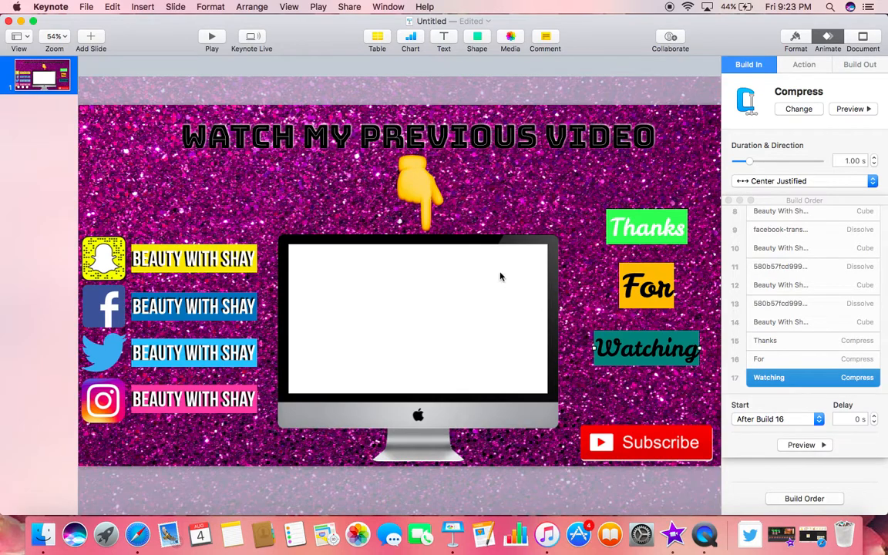
Move the iMac image and its white screen rectangle slightly downward, and preview the slide's builds again.
click(461, 243)
mouse_move(460, 243)
mouse_down()
mouse_move(469, 240)
mouse_move(462, 248)
mouse_up()
drag(457, 286, 461, 292)
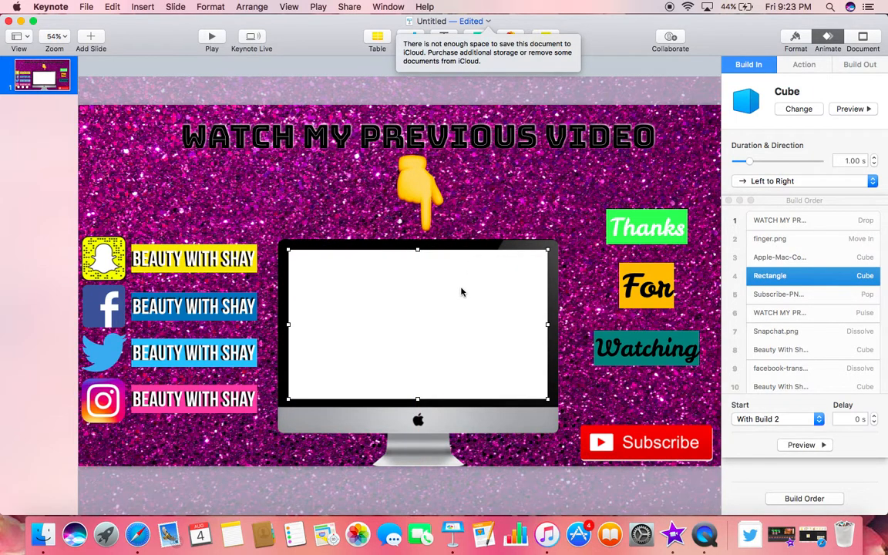
click(809, 444)
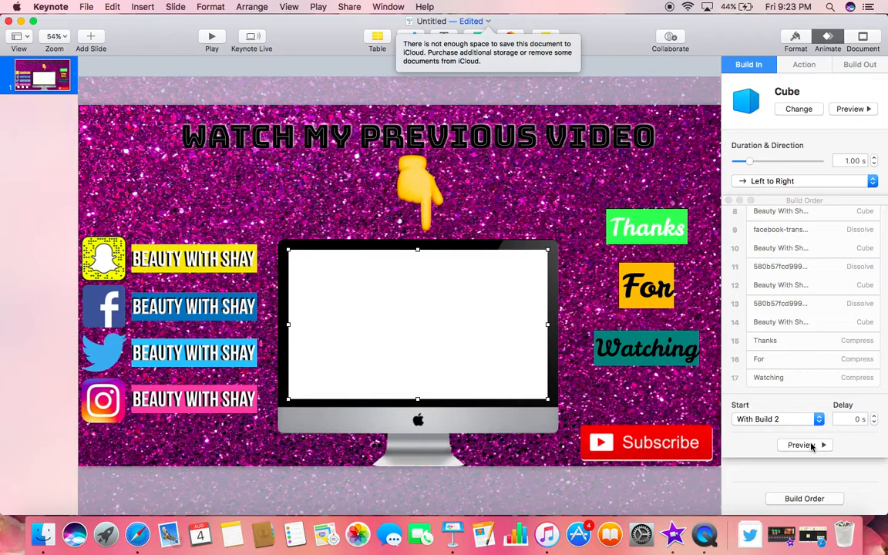
click(624, 75)
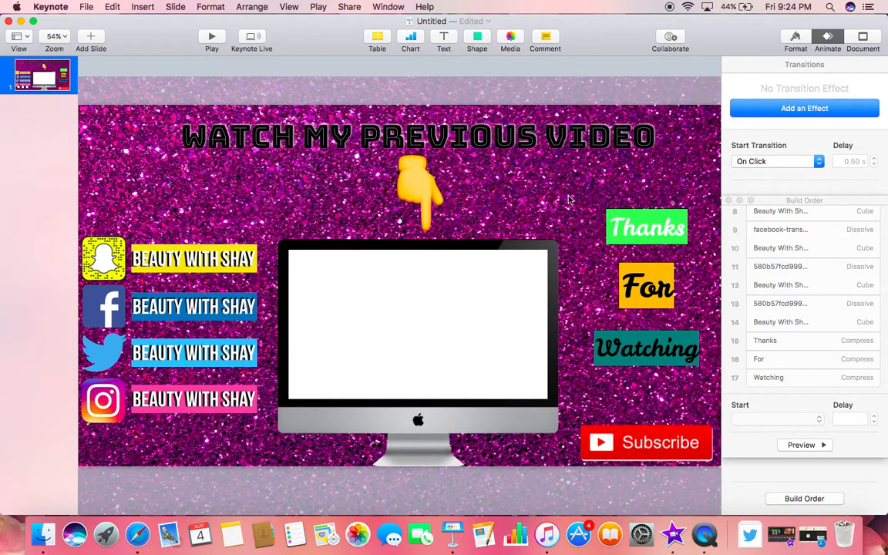
Set up a QuickTime export of the presentation in 1080p format.
click(81, 6)
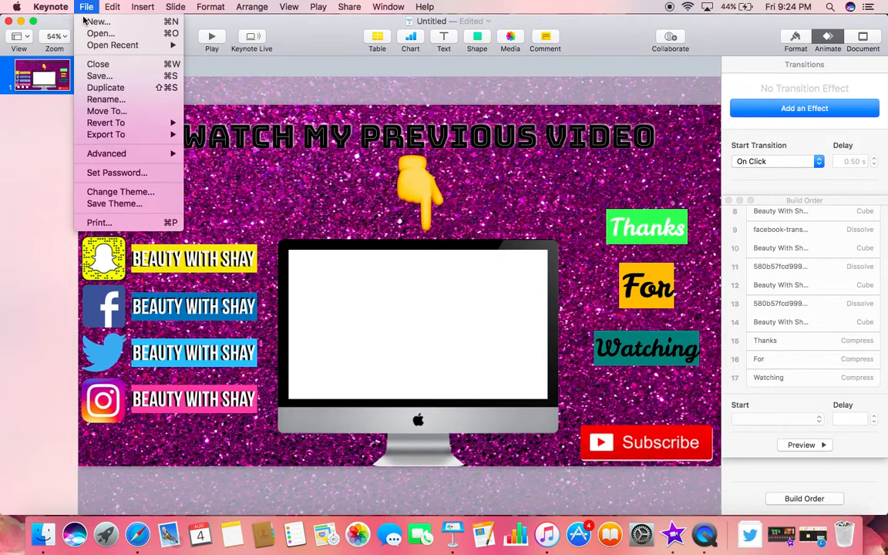
mouse_move(122, 136)
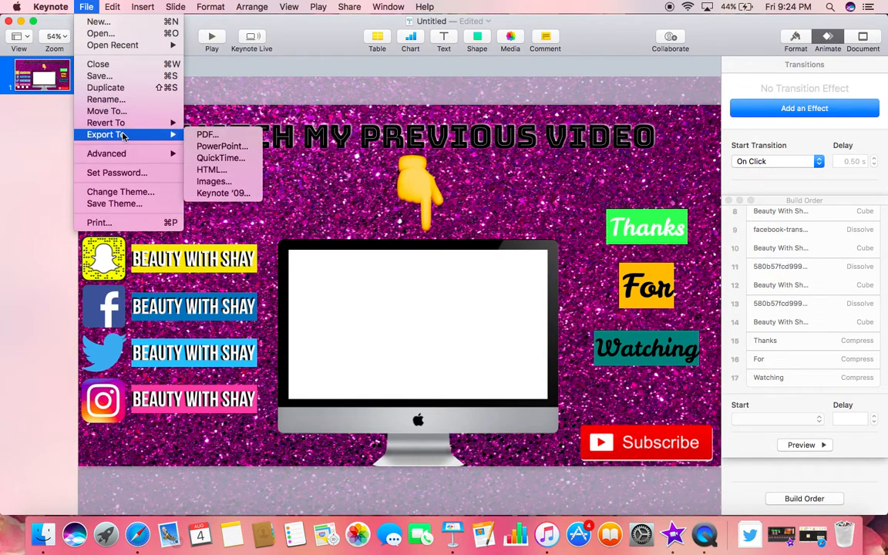
click(83, 6)
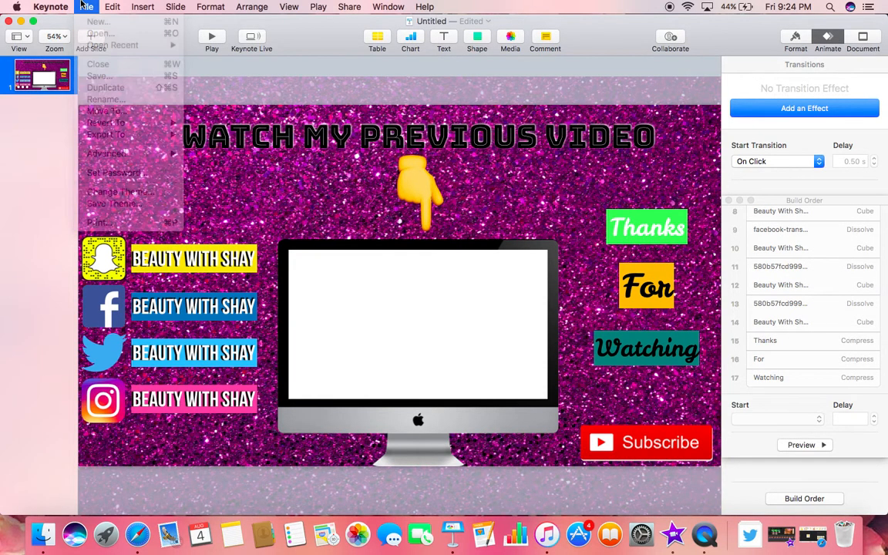
click(83, 6)
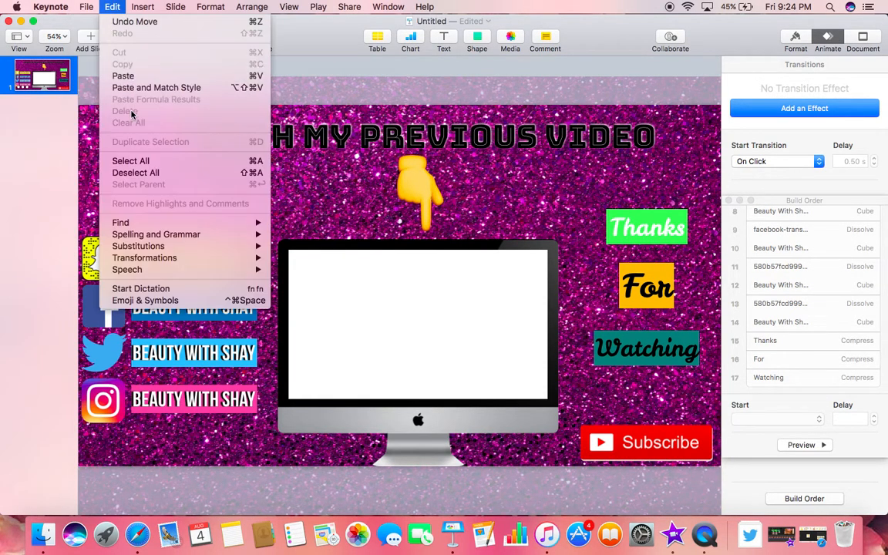
mouse_move(116, 136)
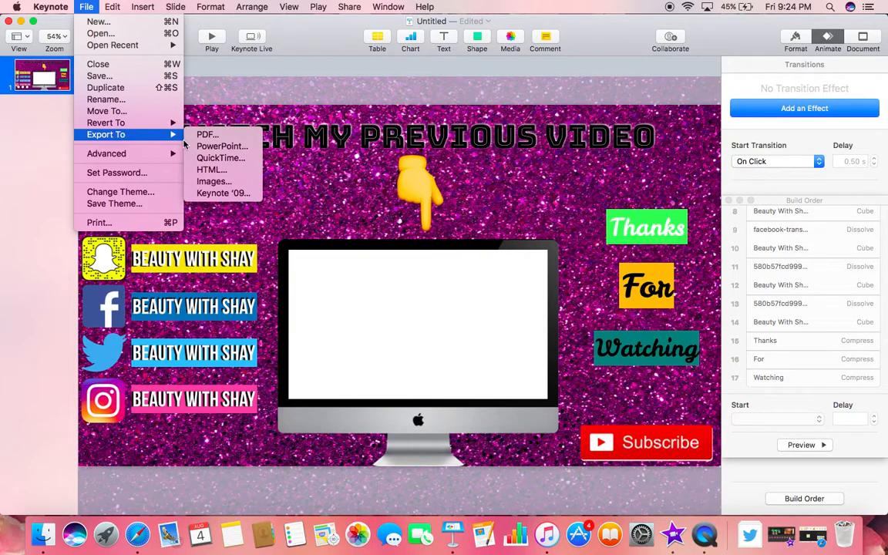
click(220, 158)
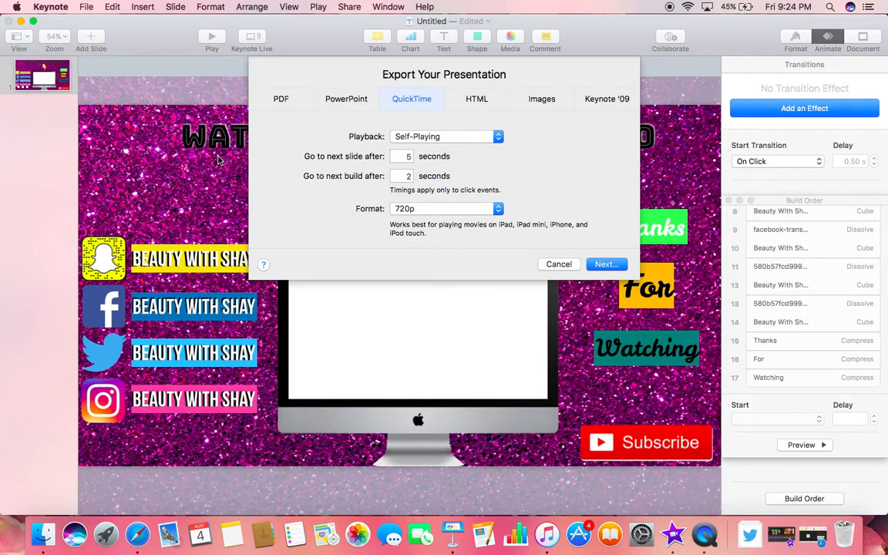
click(463, 209)
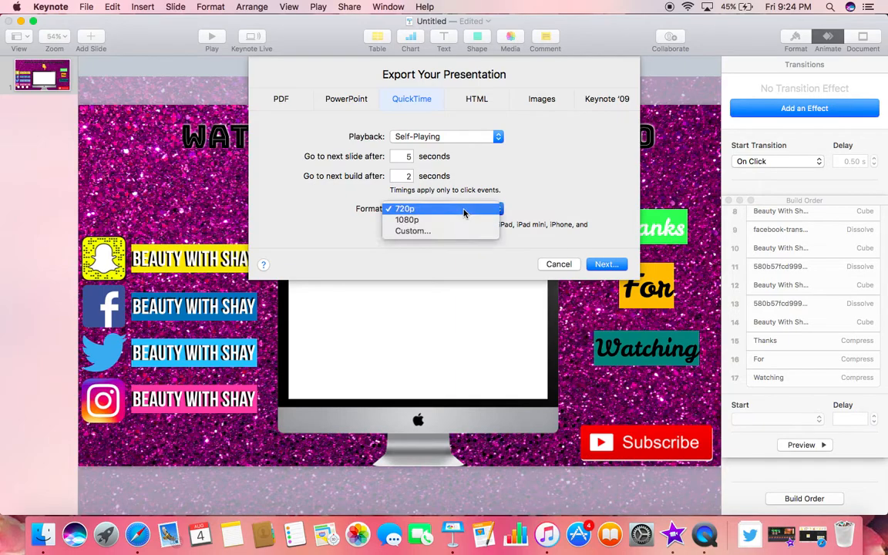
click(465, 223)
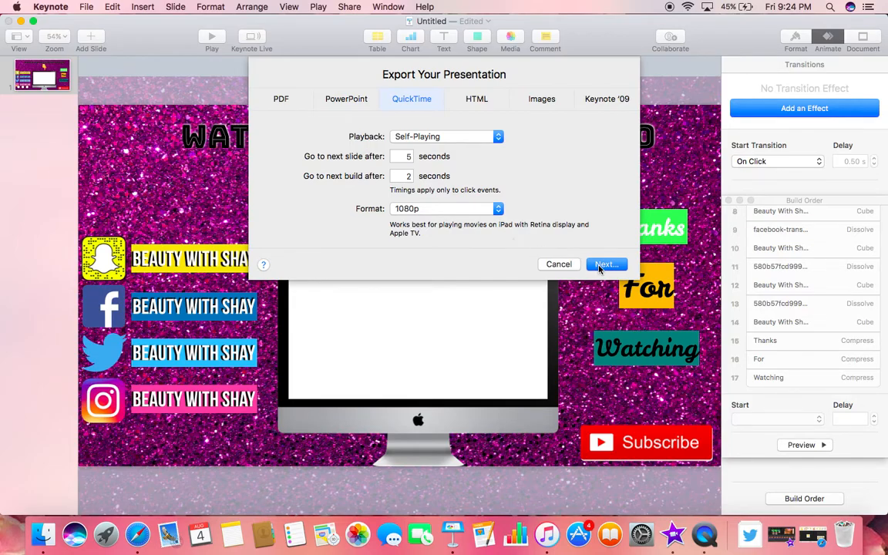
Export the presentation movie to the Downloads folder under the name Example Endslate.
click(604, 265)
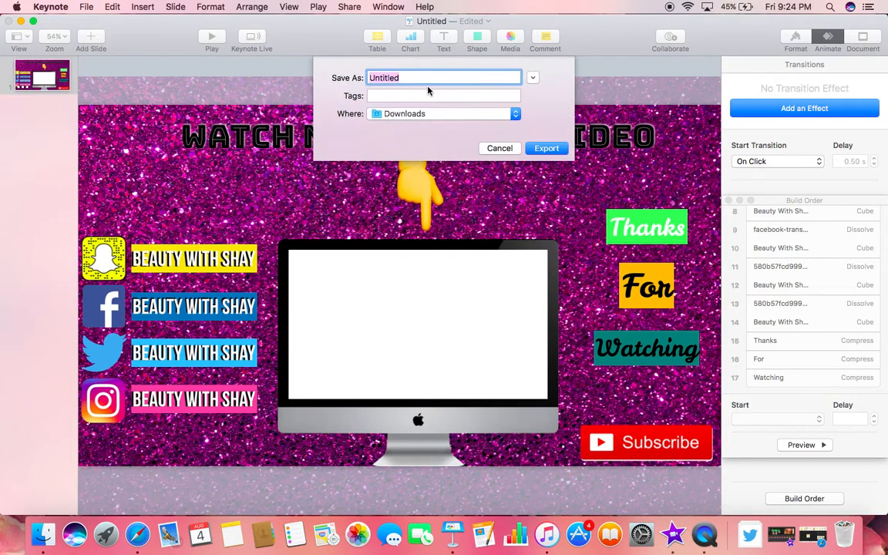
text(Example Endslate)
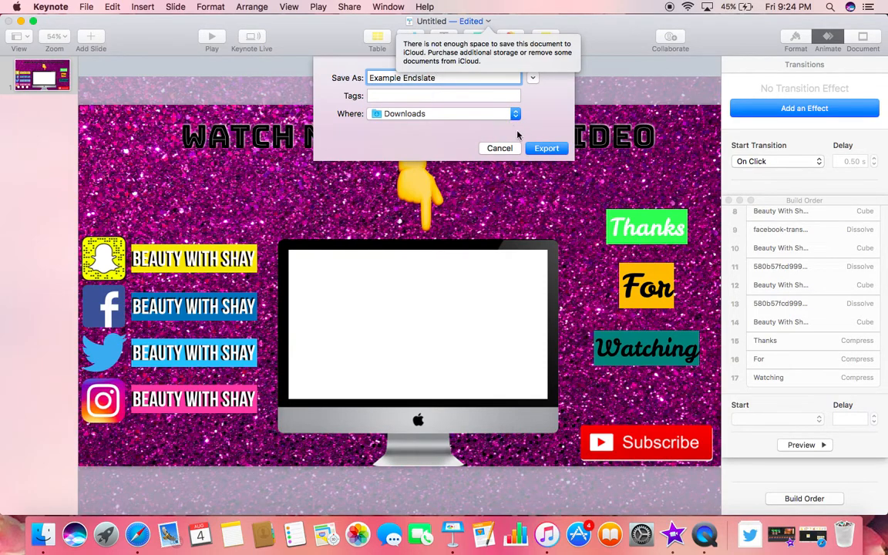
click(491, 115)
click(490, 113)
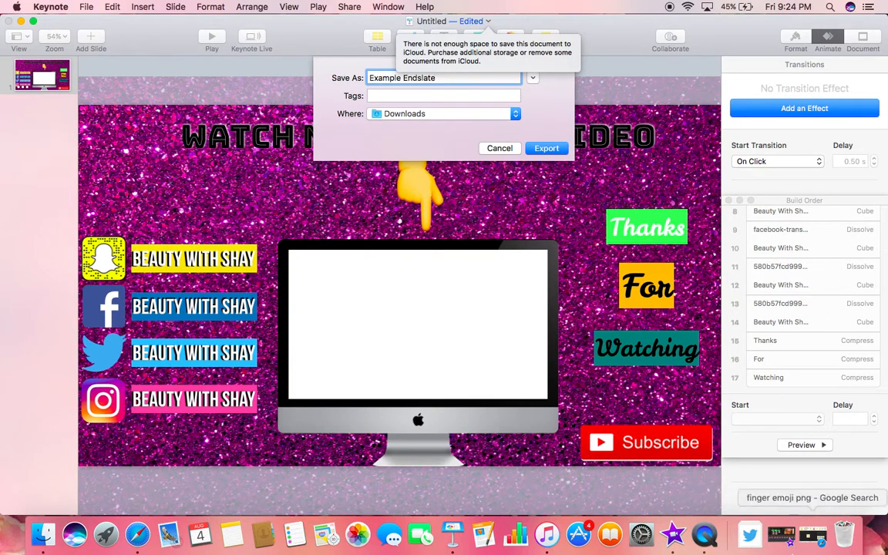
click(546, 148)
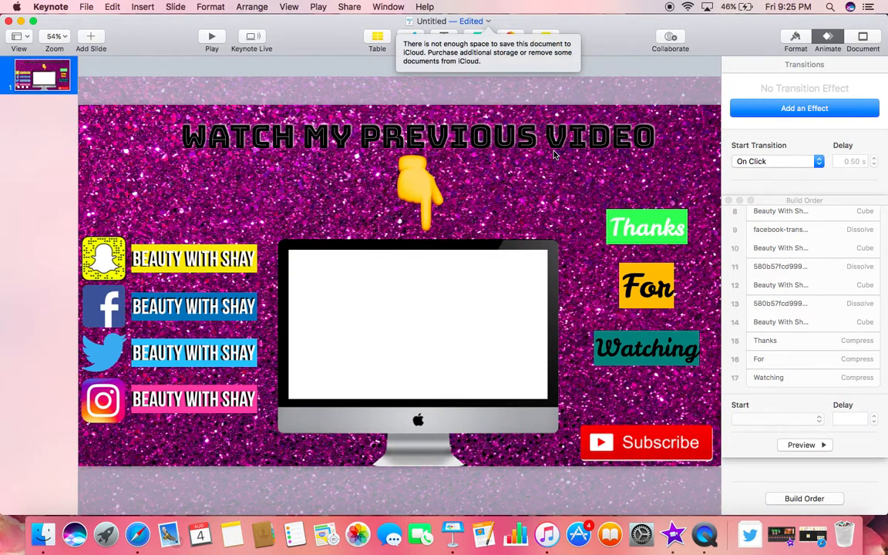
Switch to iMovie and delete the kiss audio and every clip after the opening intro from the My Movie 2 timeline.
click(781, 534)
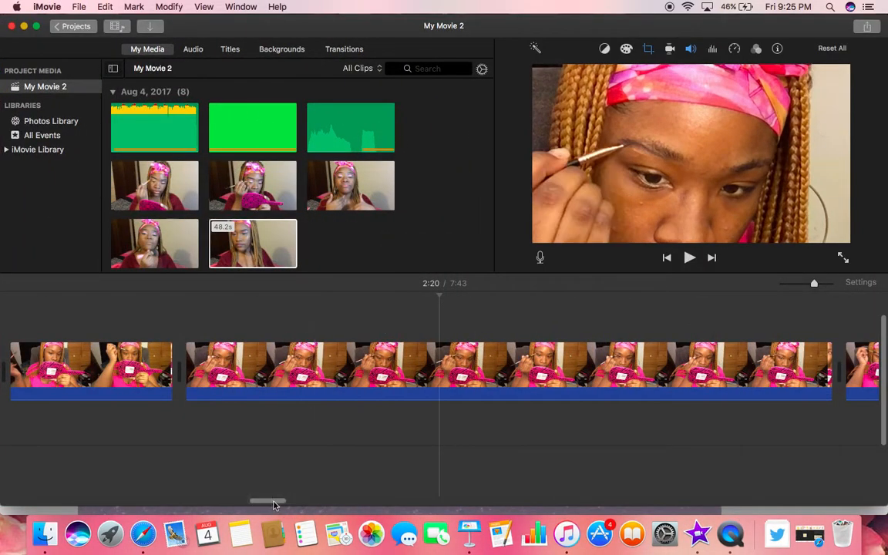
drag(268, 501, 20, 482)
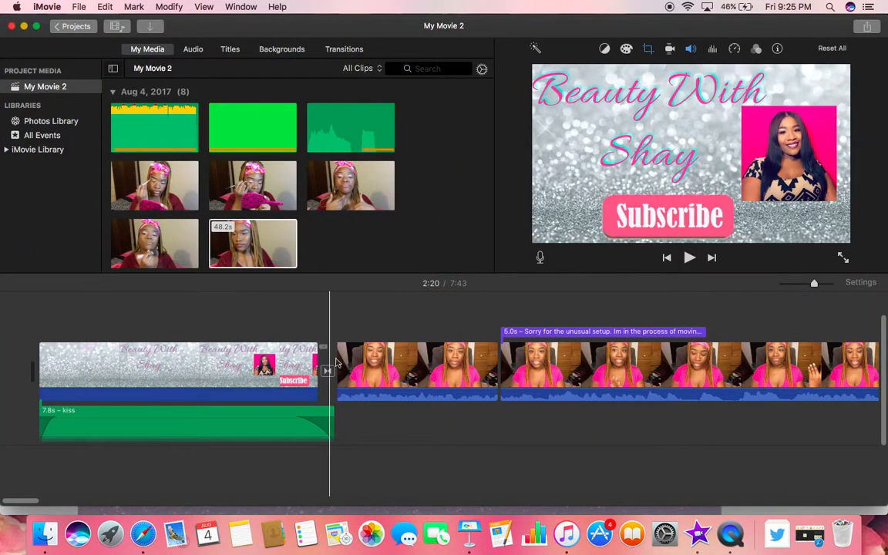
drag(334, 329, 886, 441)
key(Delete)
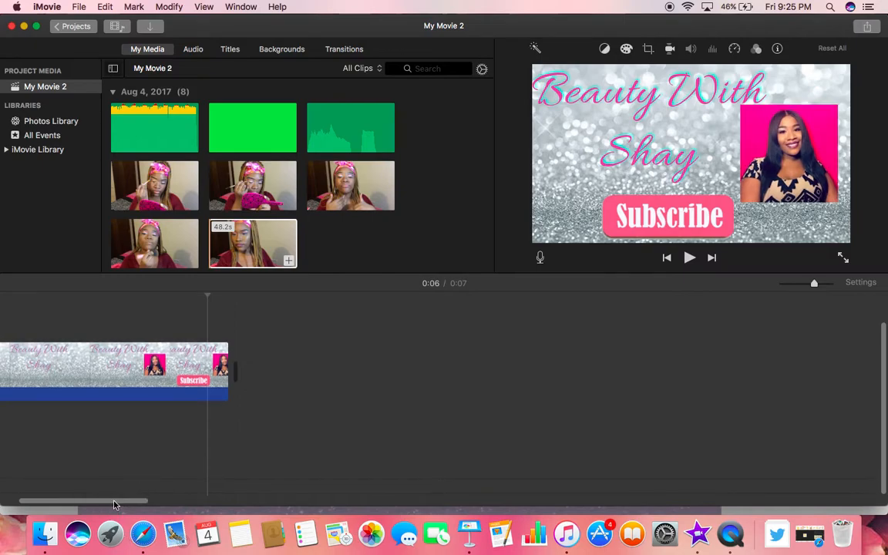
Add the Example Endslate movie from Downloads to the timeline directly after the intro clip.
drag(113, 501, 62, 505)
click(776, 533)
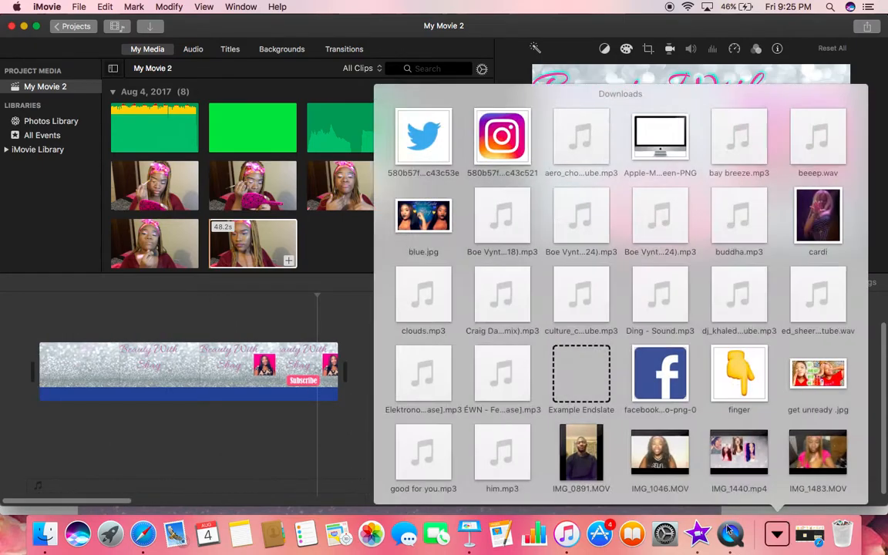
scroll(685, 425, down, 15)
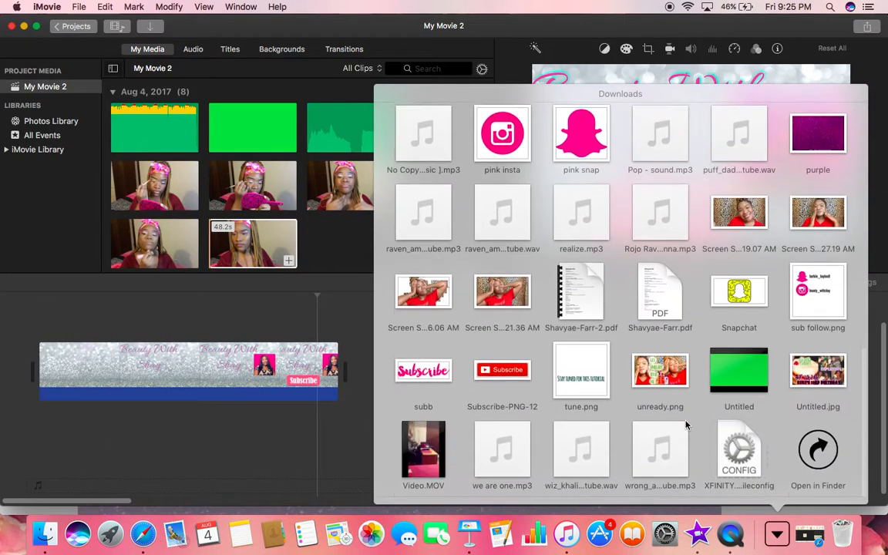
scroll(685, 425, up, 15)
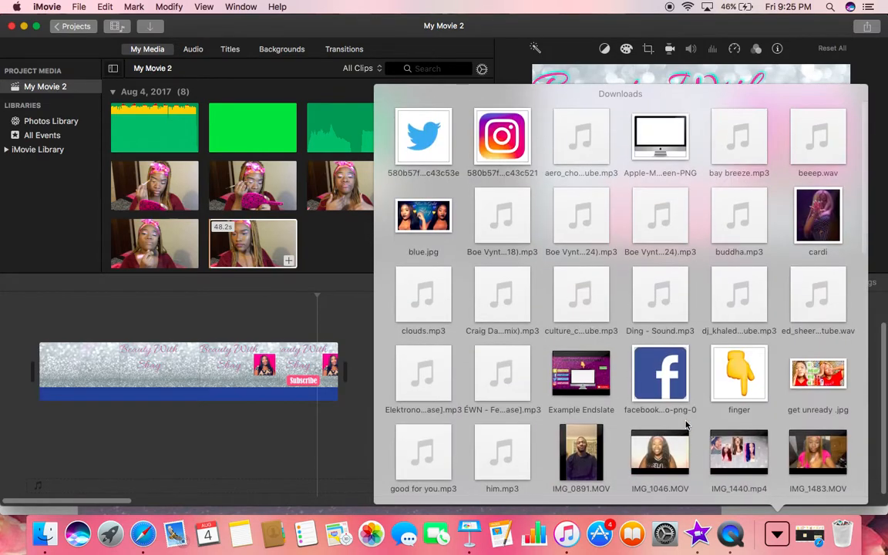
scroll(596, 344, down, 1)
drag(594, 344, 385, 362)
click(362, 244)
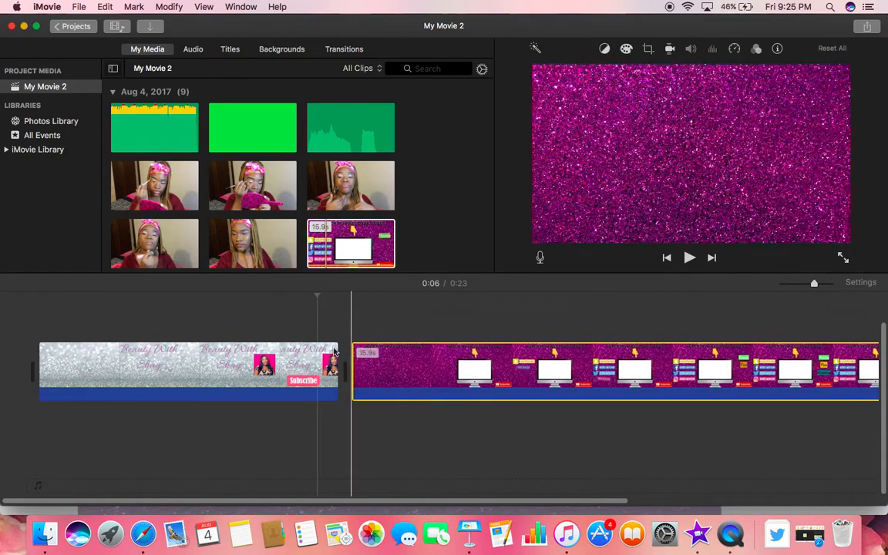
Play the end-screen clip through in full screen to check its animations, and return to the editor.
key(space)
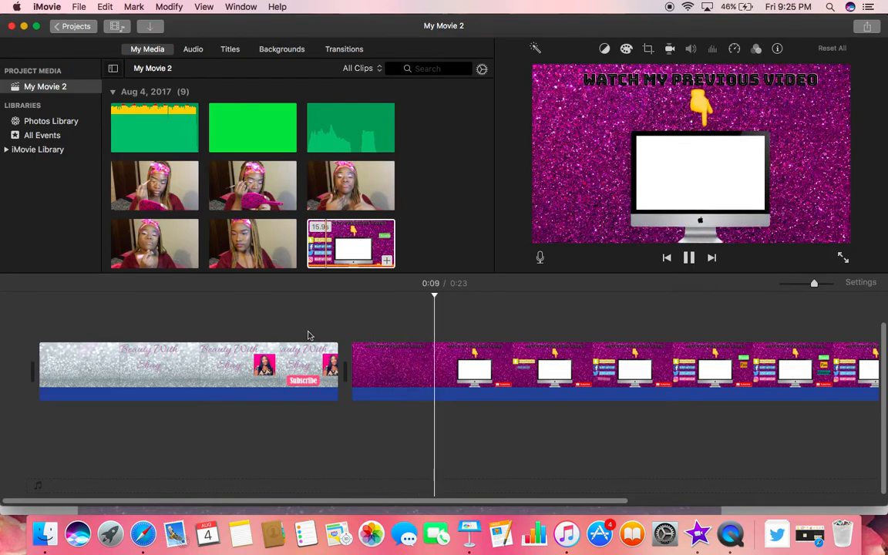
click(844, 259)
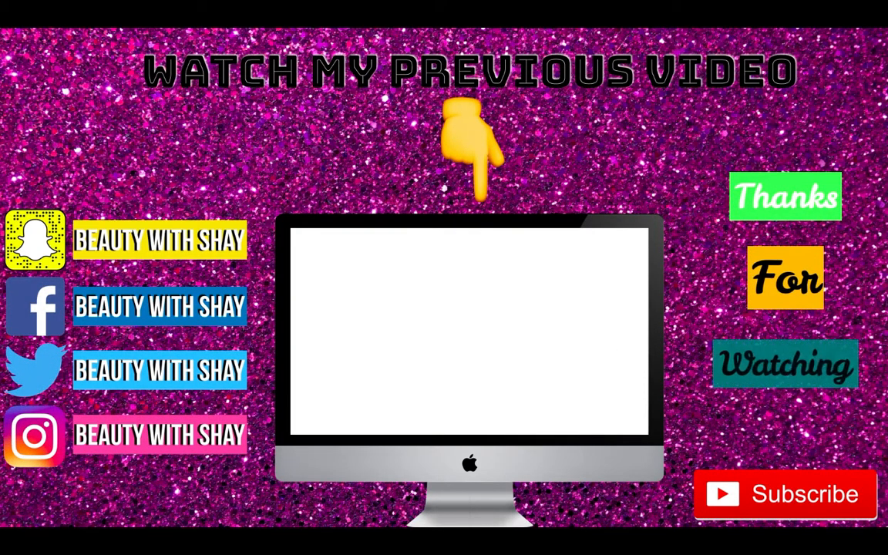
mouse_move(602, 359)
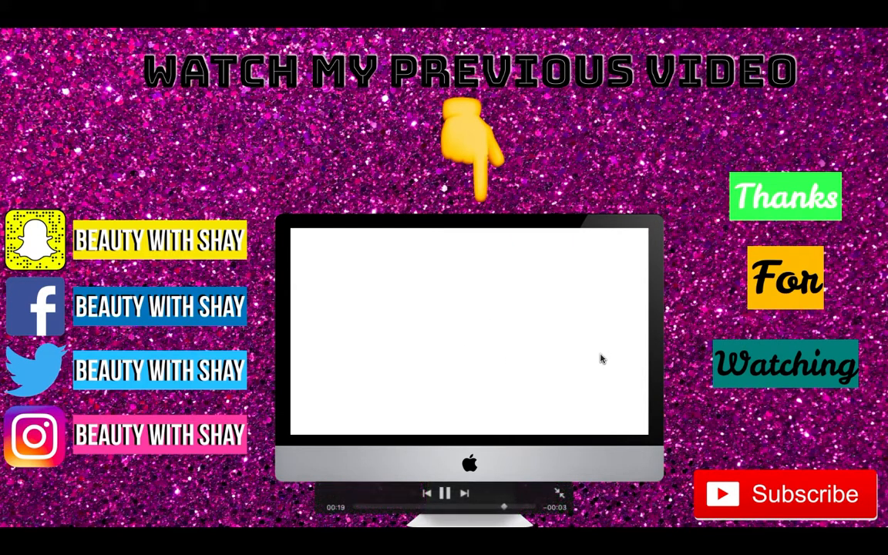
key(Escape)
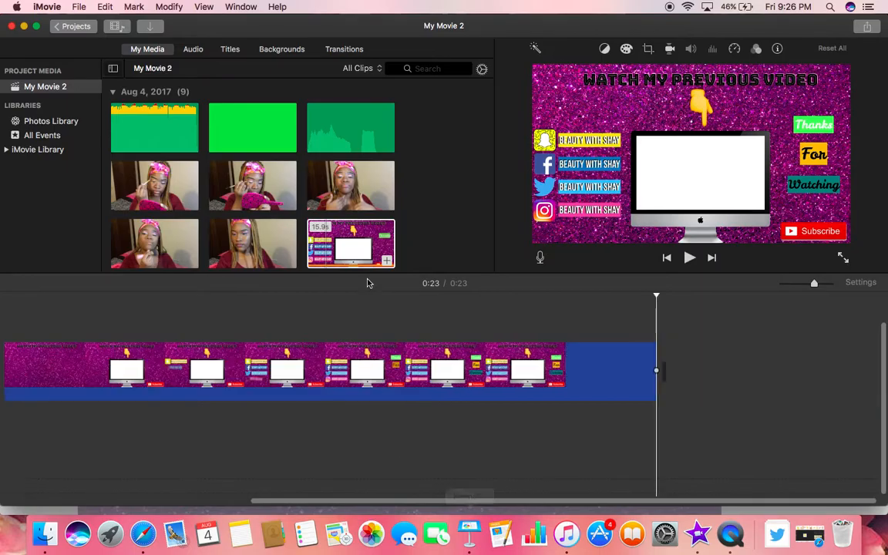
Minimize the iMovie and Keynote windows and close the Build Order window to clear the desktop.
click(24, 27)
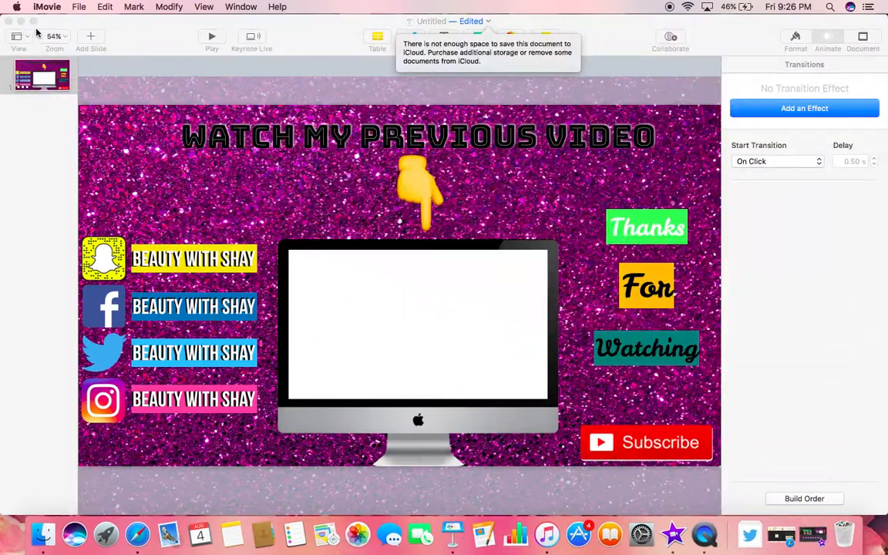
click(21, 21)
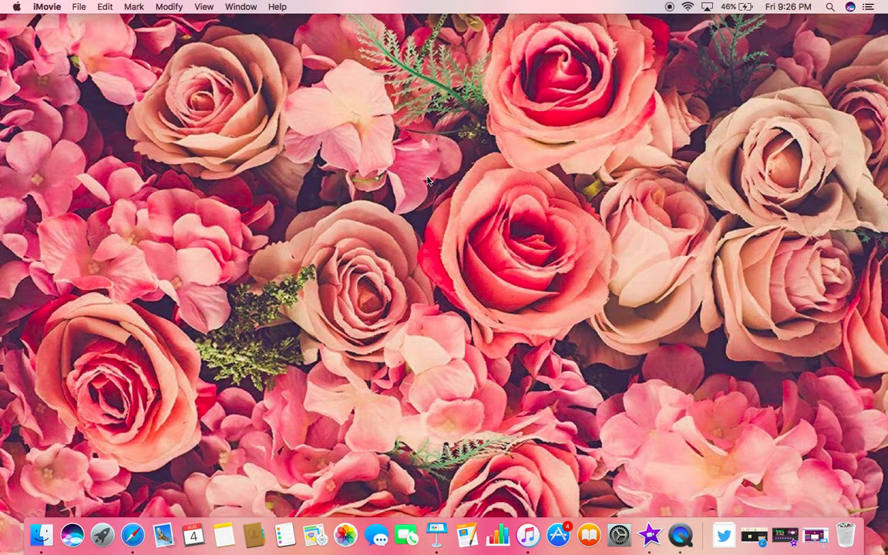
click(813, 535)
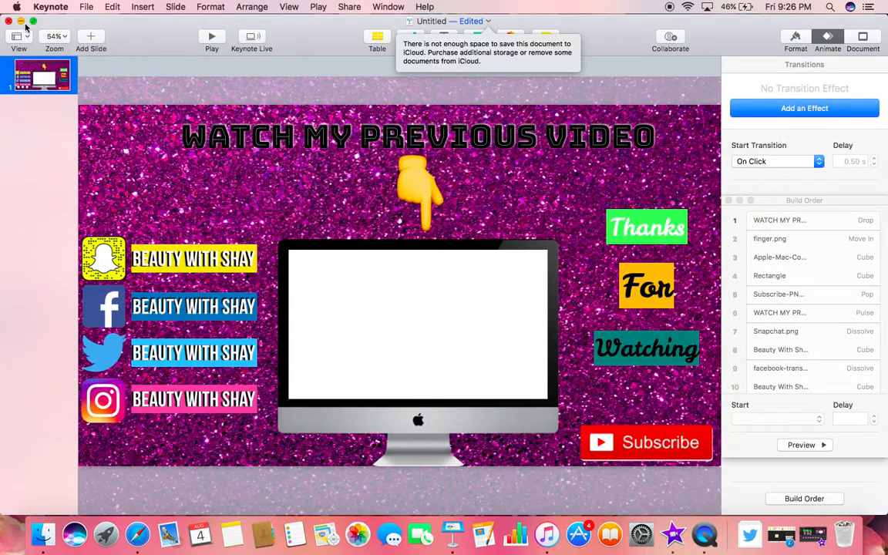
click(21, 21)
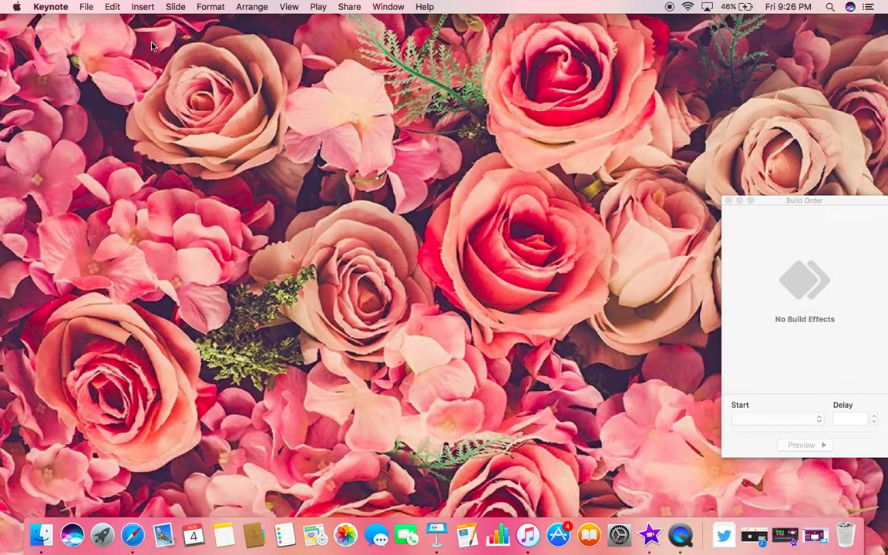
click(728, 200)
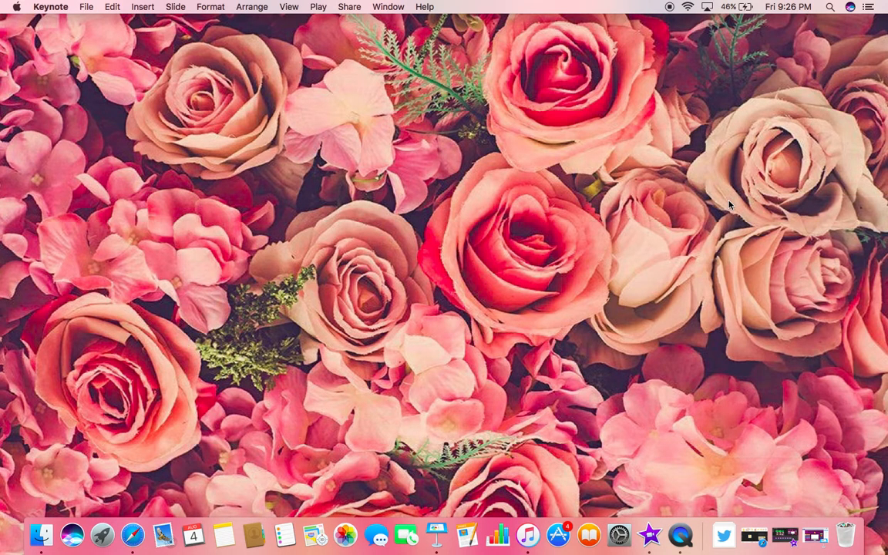